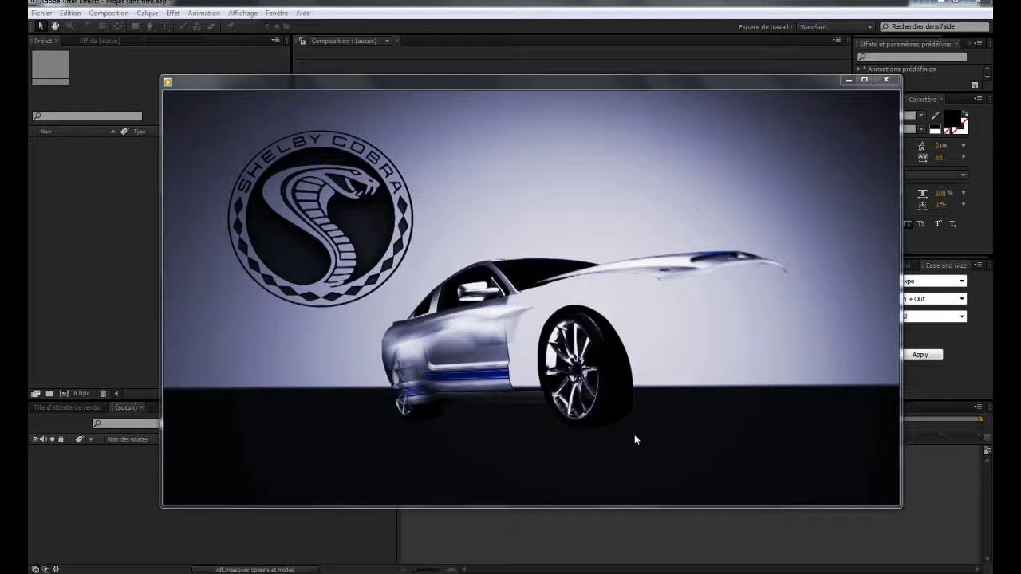
Play the Final_result video to review the finished animation, and close the player.
mouse_move(635, 416)
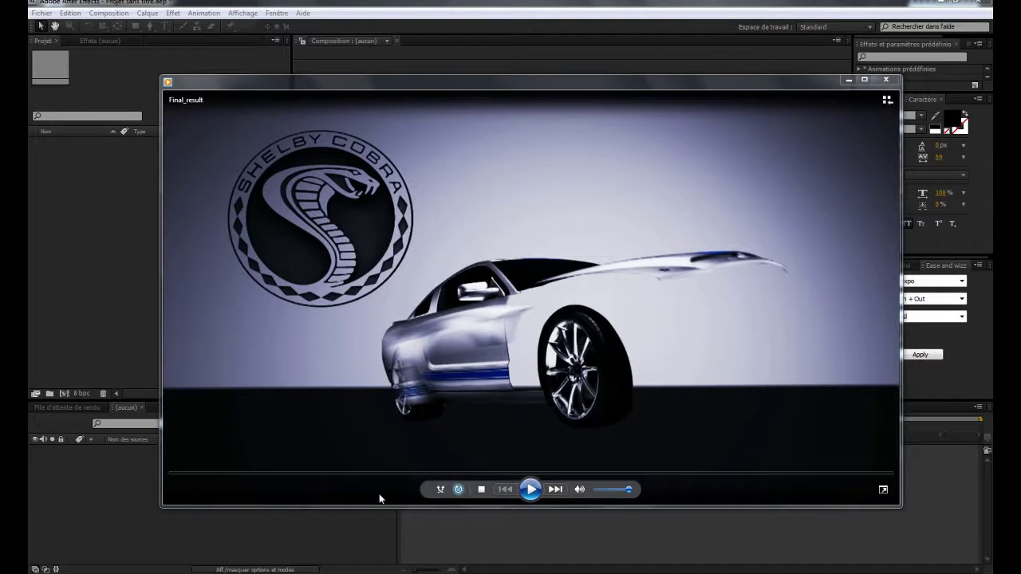
left_click(531, 491)
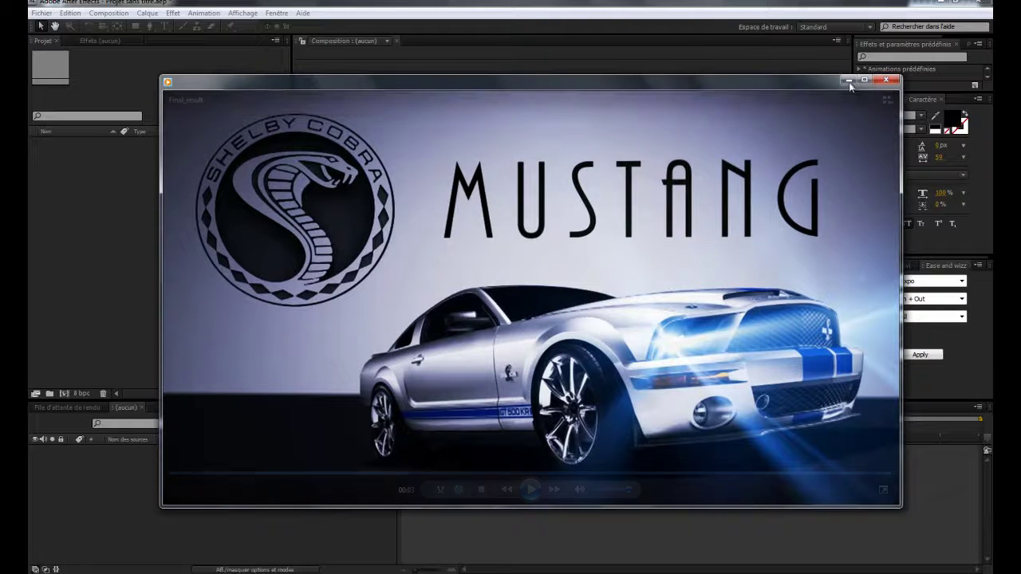
left_click_drag(815, 86, 817, 101)
left_click(887, 101)
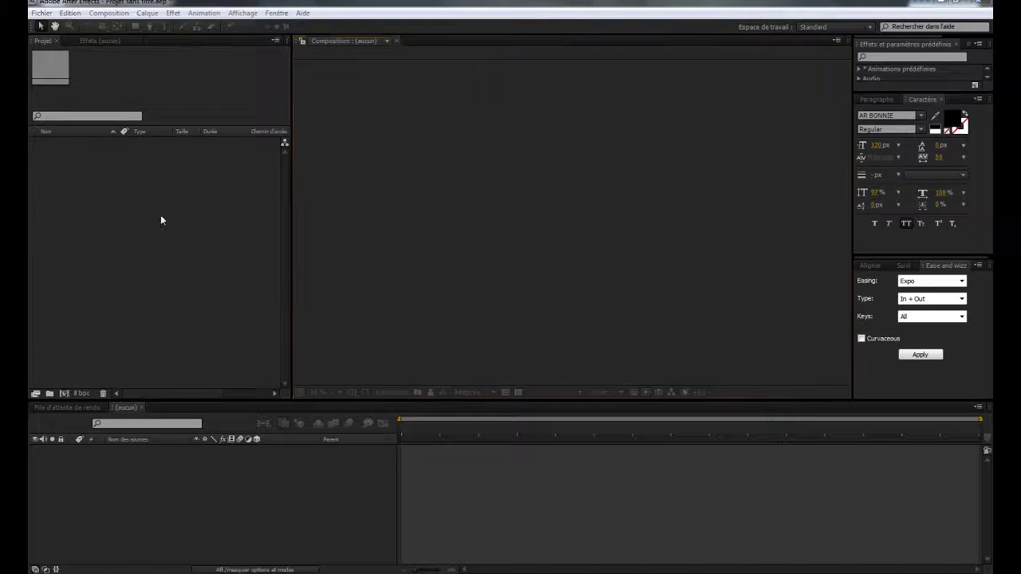
Import Mustang_decompose.psd from the desktop as a composition with cropped layers (Calques recadrés).
double_click(123, 204)
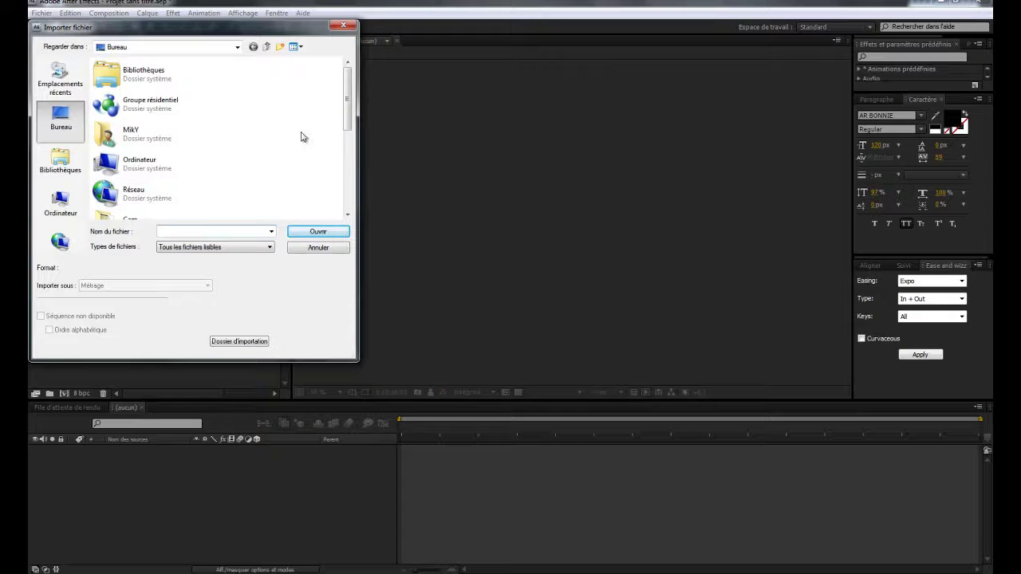
left_click_drag(350, 109, 352, 192)
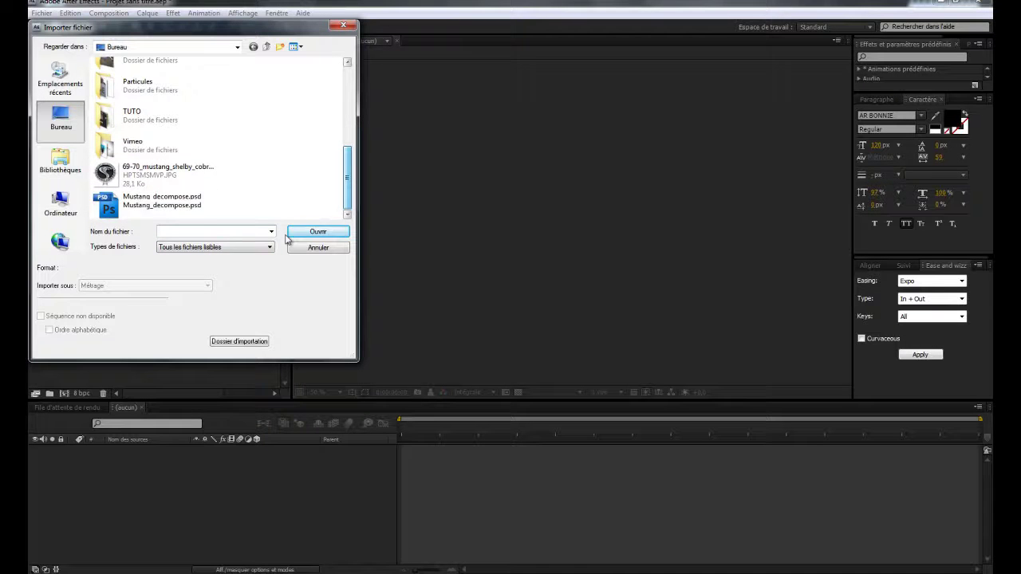
left_click(160, 204)
left_click(164, 285)
left_click(153, 311)
left_click(314, 233)
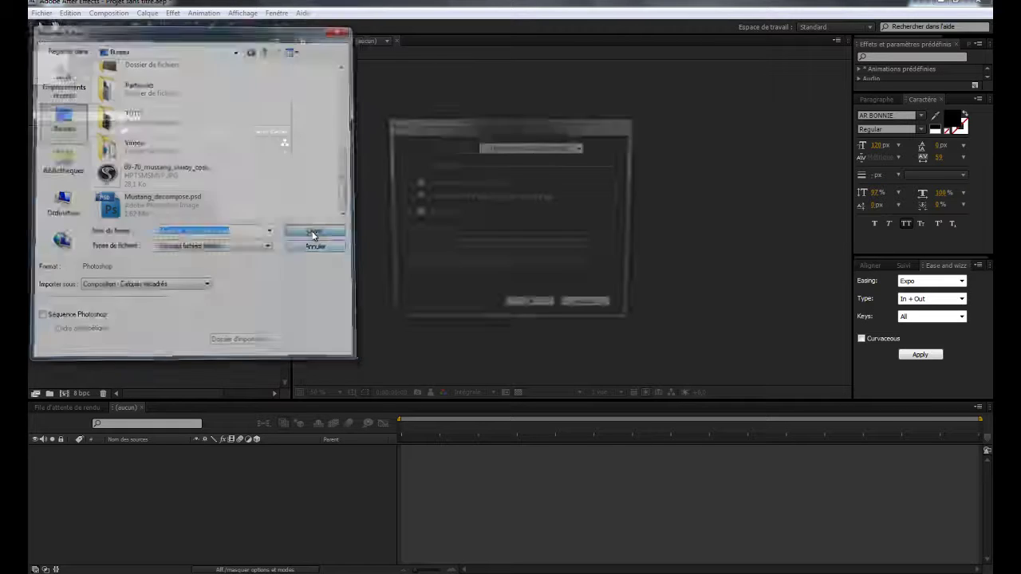
left_click(530, 311)
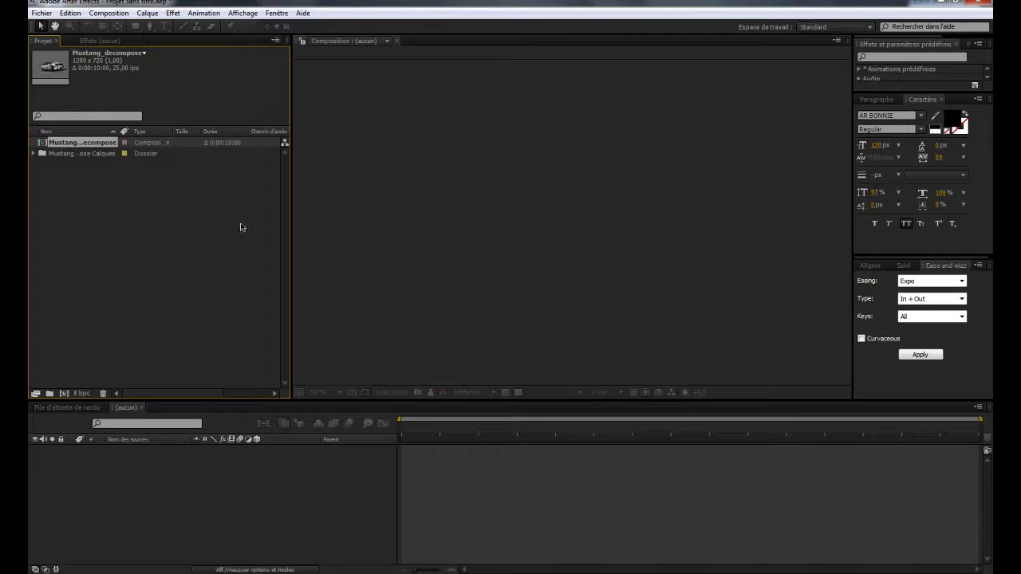
Open the Mustang_decompose composition and enlarge the timeline area so that all its layers fit.
left_click(89, 180)
double_click(45, 143)
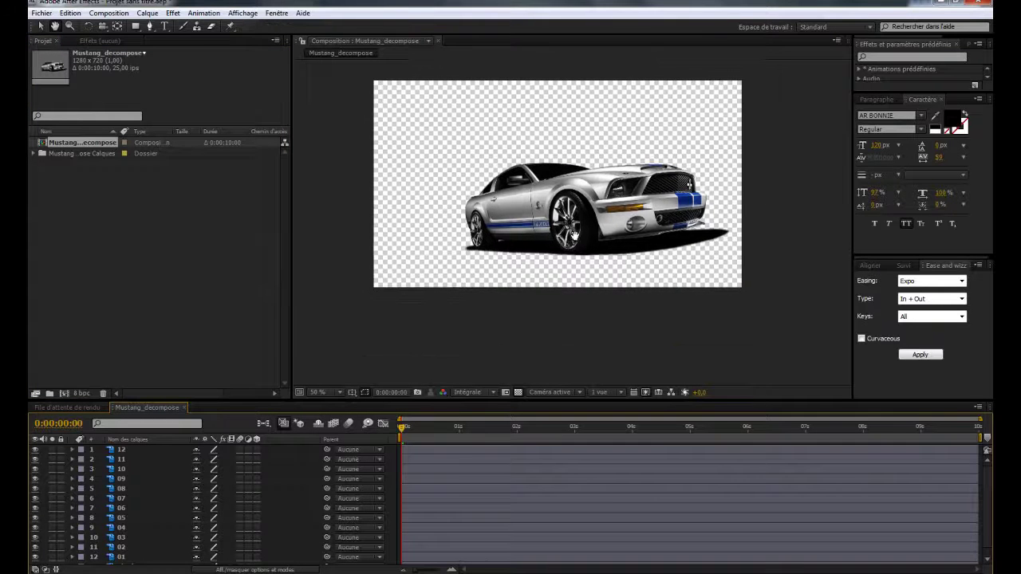
left_click_drag(263, 407, 267, 307)
left_click(116, 522)
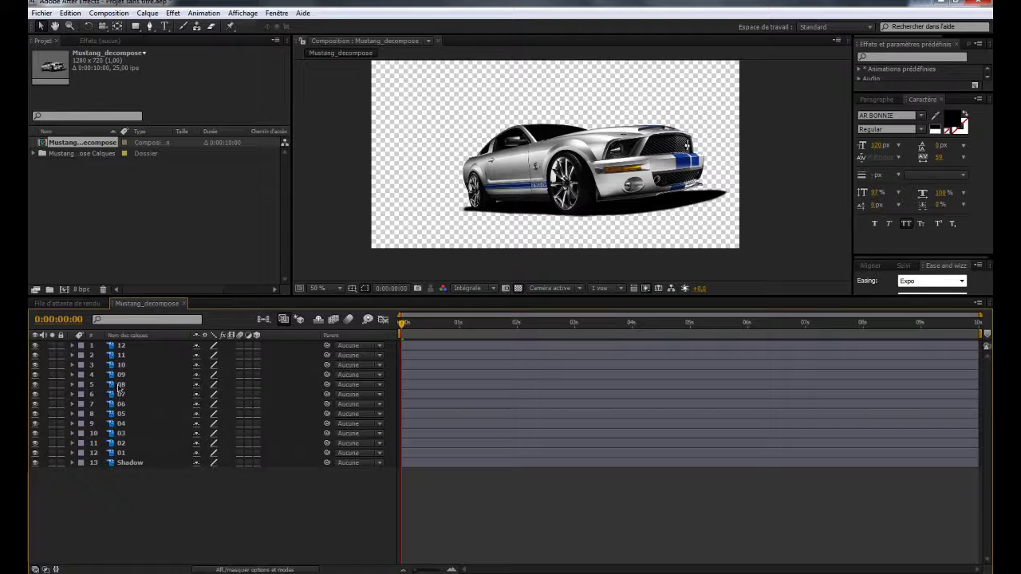
Hide and show the Shadow layer again to check what it contains.
left_click(134, 462)
left_click(61, 463)
left_click(34, 463)
left_click(34, 464)
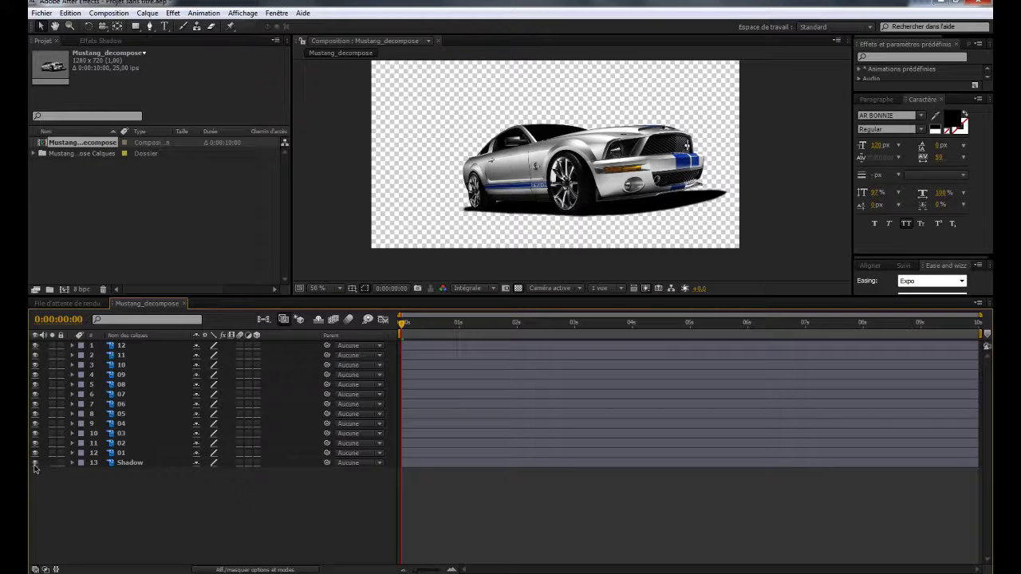
Select layers 01 to 12, go to 0:00:00:10 and reveal their Position and Rotation properties.
left_click(127, 452)
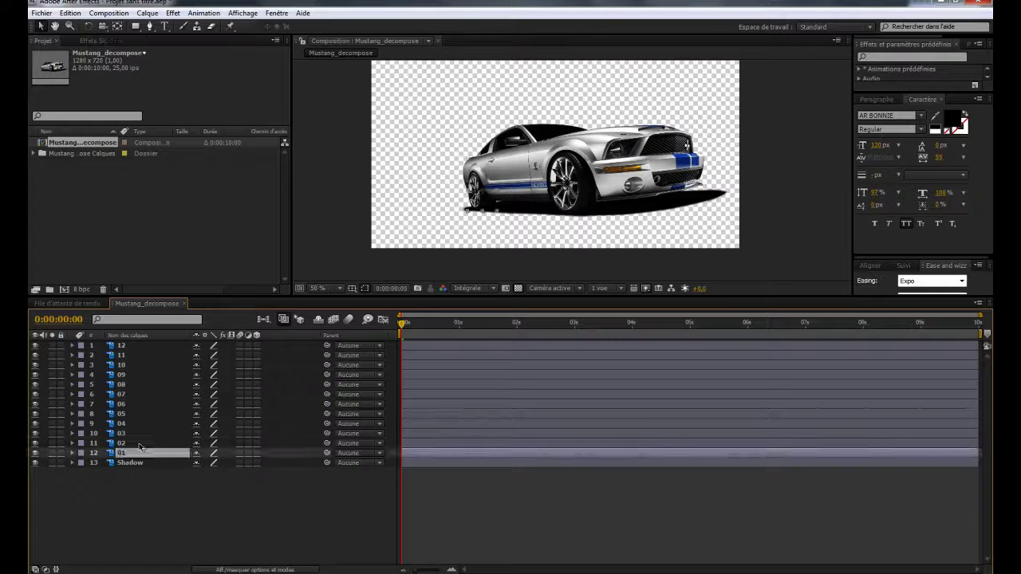
left_click(122, 346, "shift")
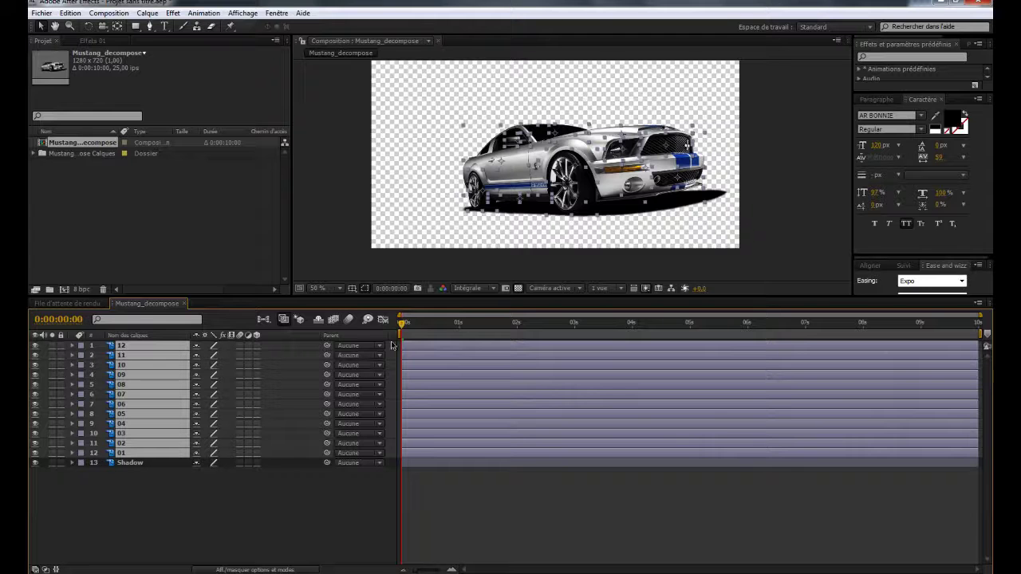
left_click_drag(407, 323, 426, 325)
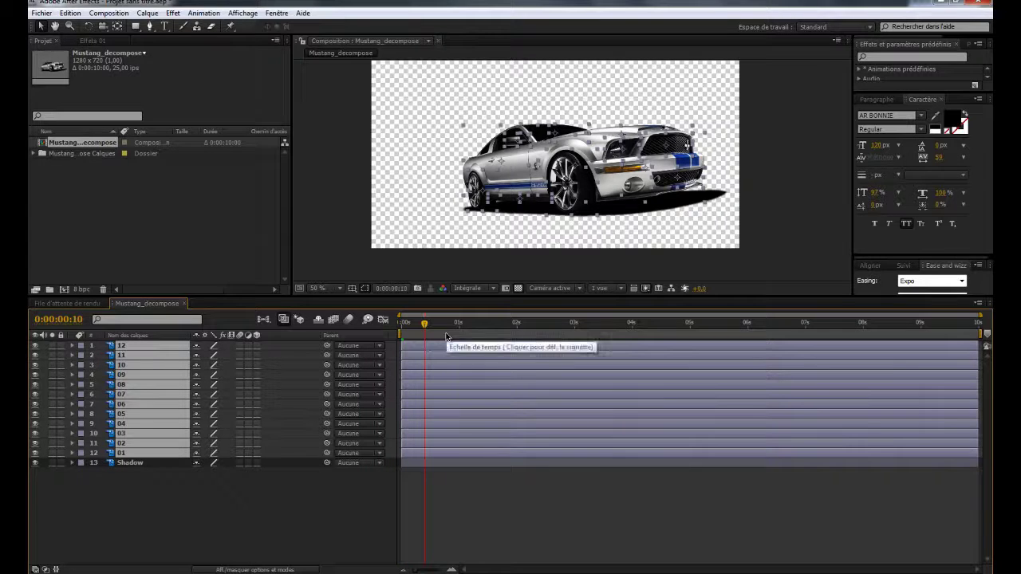
key("alt+shift+p")
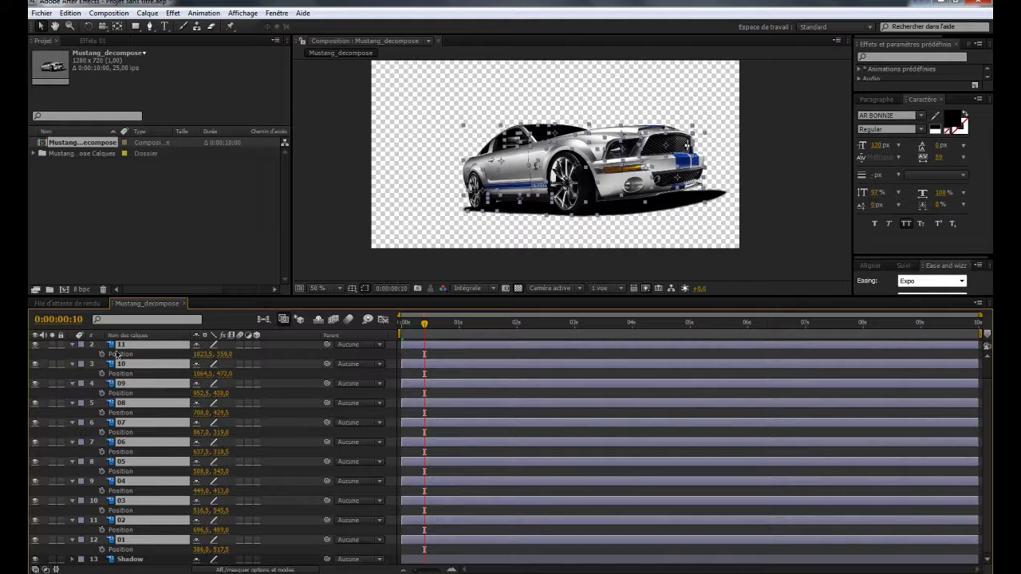
key("alt+shift+r")
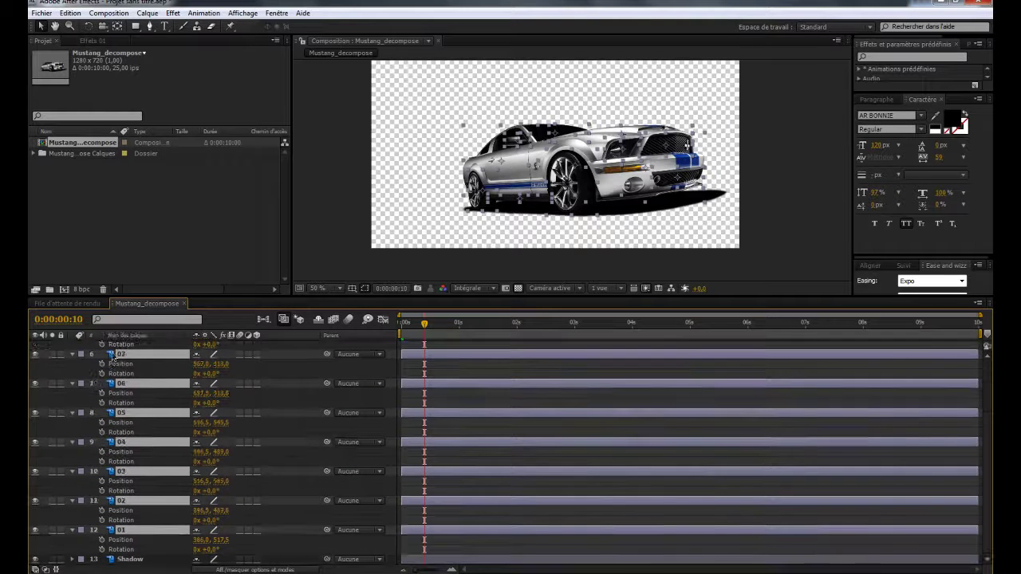
scroll(113, 385, "up", 1)
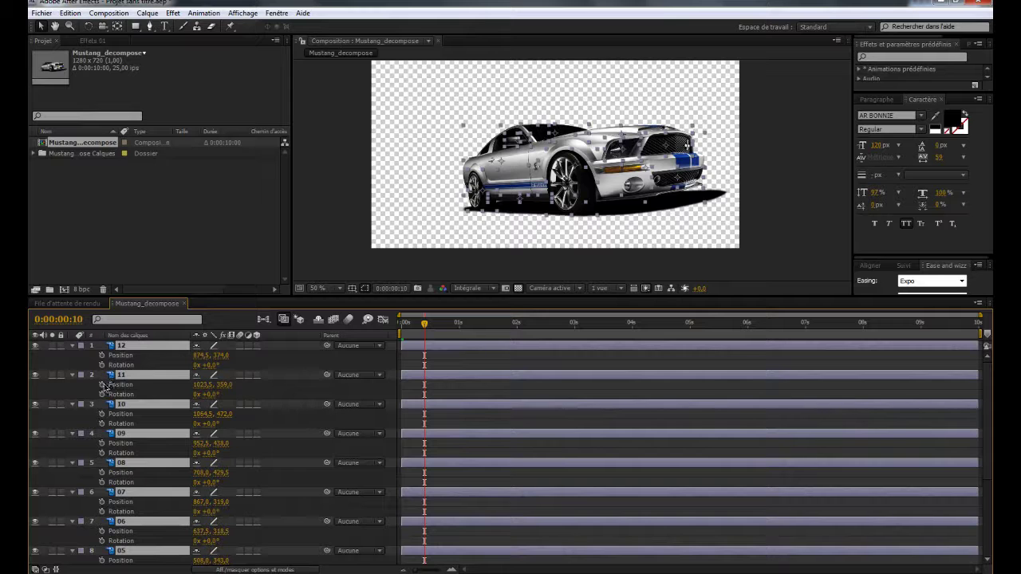
Enable Position and Rotation keyframing at 0:00:00:10 for all layers from 12 down to 01.
left_click(131, 384)
left_click(132, 394, "shift")
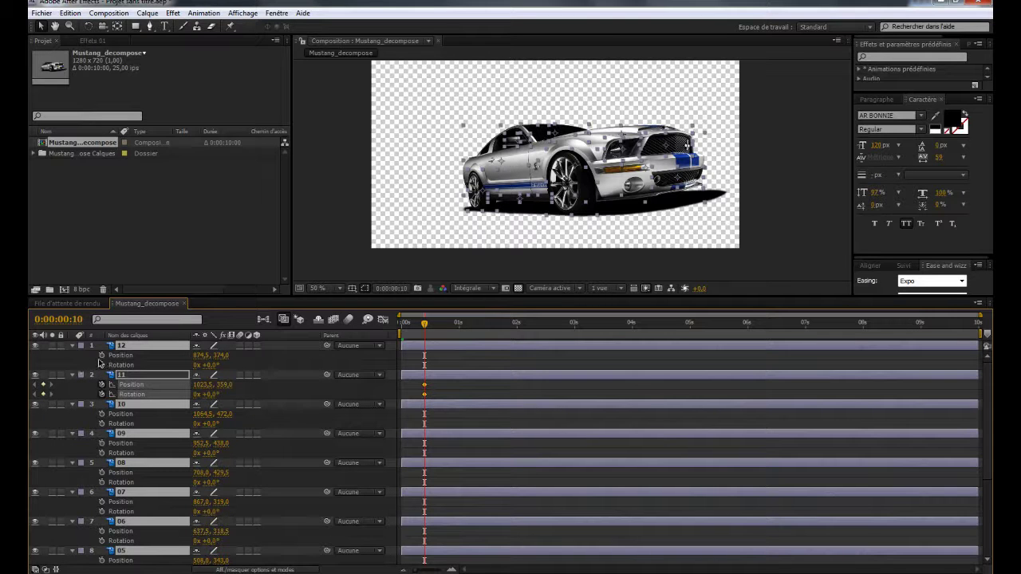
left_click(120, 356)
left_click(120, 365, "shift")
left_click_drag(108, 417, 112, 562)
scroll(179, 469, "down", 2)
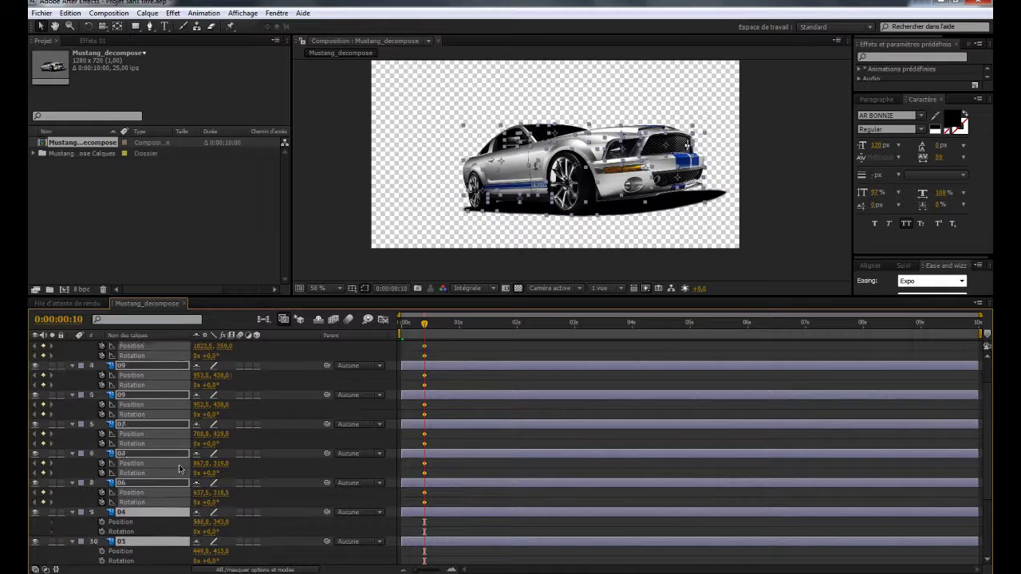
scroll(179, 469, "down", 4)
left_click_drag(99, 449, 105, 552)
At 0:00:00:00, move layers 01 to 12 together off-canvas to the left, with layer 07 at about -701, 215.
left_click_drag(424, 327, 391, 331)
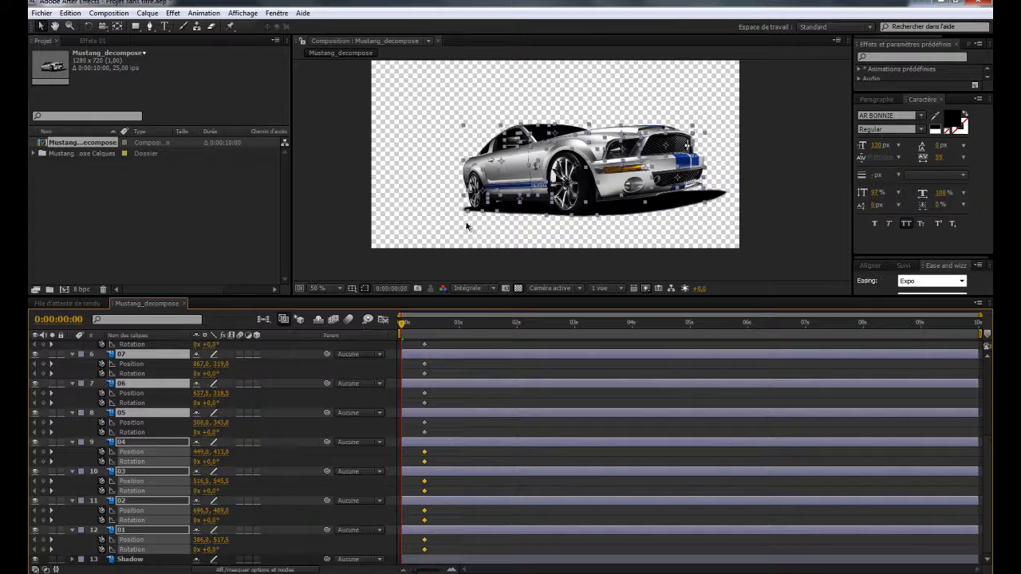
scroll(505, 175, "down", 2)
scroll(539, 180, "up", 1)
left_click_drag(548, 177, 318, 162)
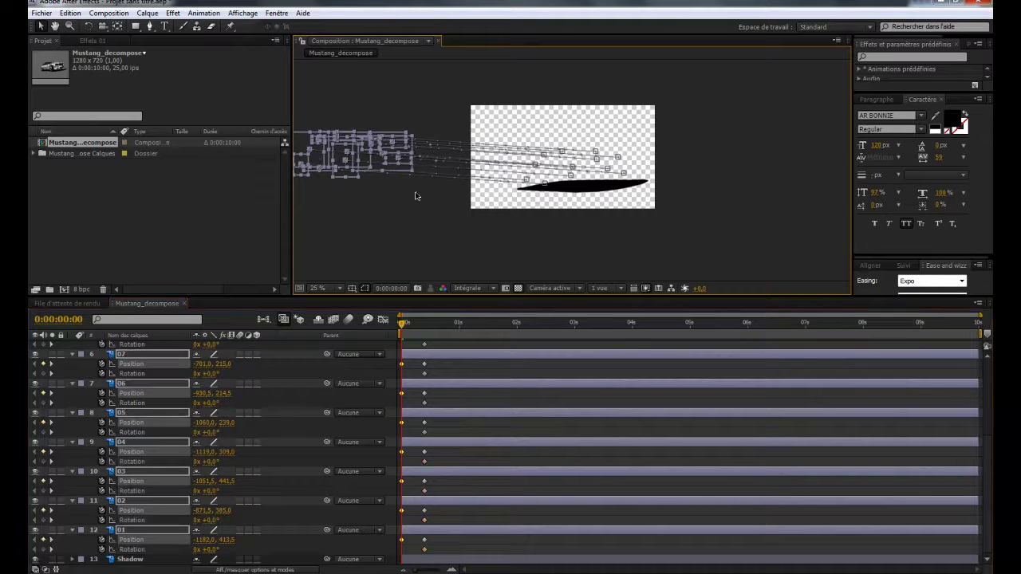
Set the Rotation of layers 01 to 12 to -20° at 0:00:00:00.
left_click(209, 373)
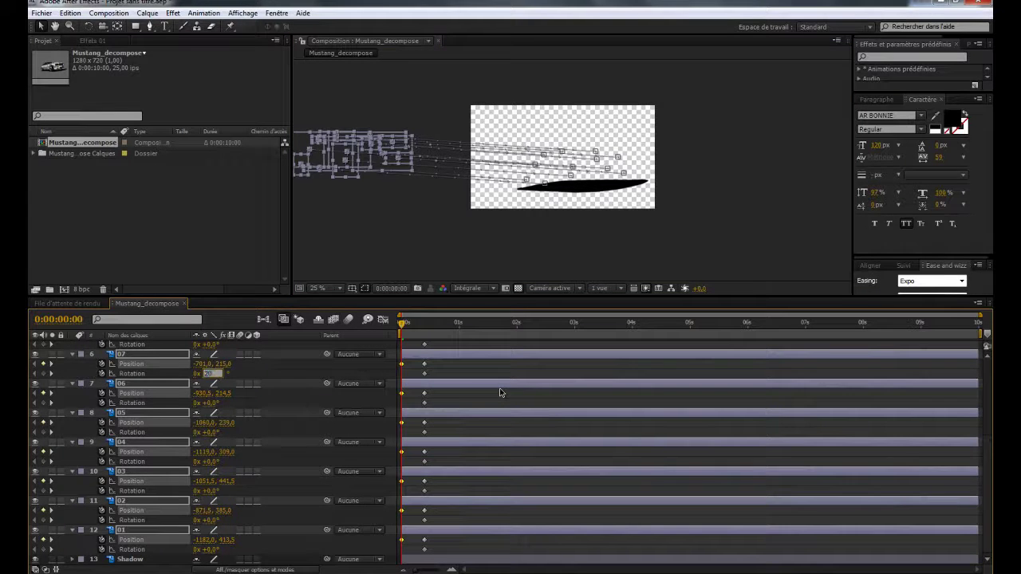
key("Return")
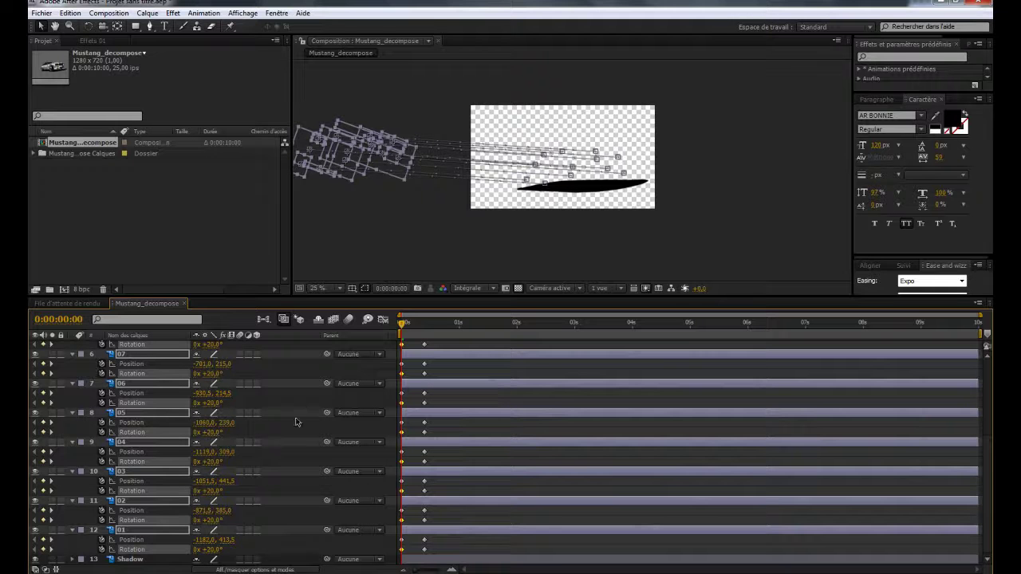
left_click(219, 404)
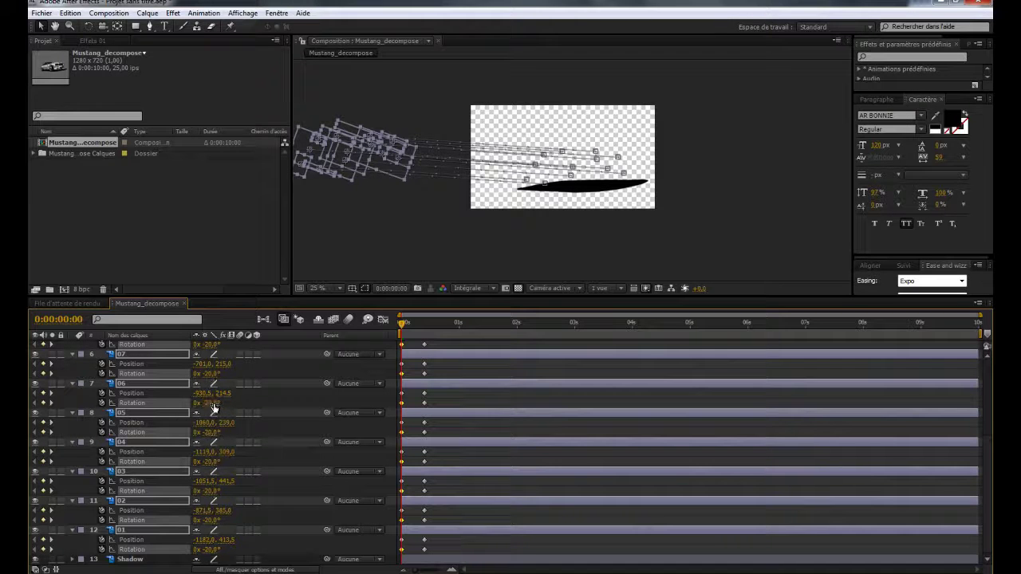
type("-20")
key("Return")
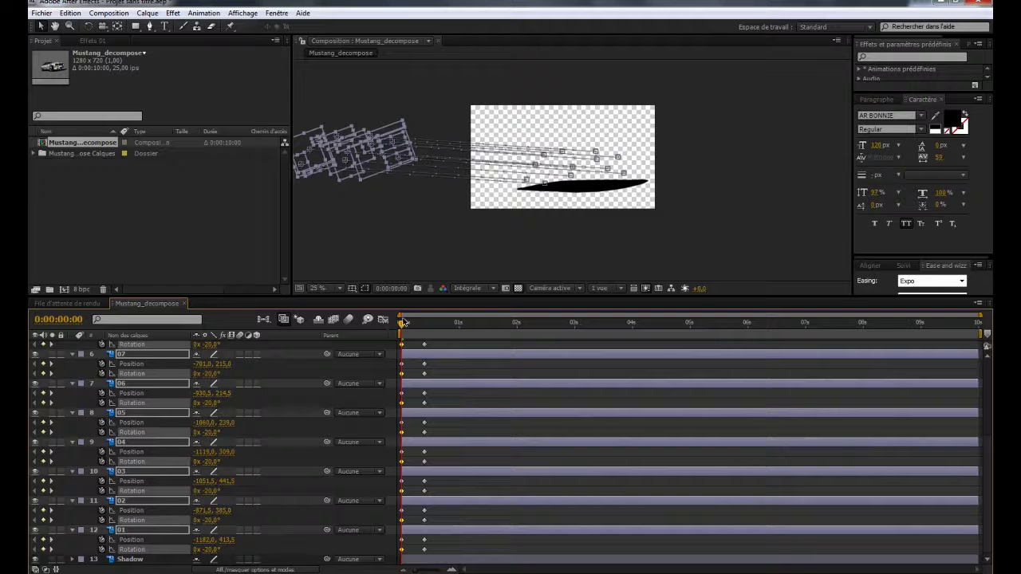
Scrub the entrance animation to 0:00:00:10 and deselect all layers.
left_click_drag(403, 326, 425, 327)
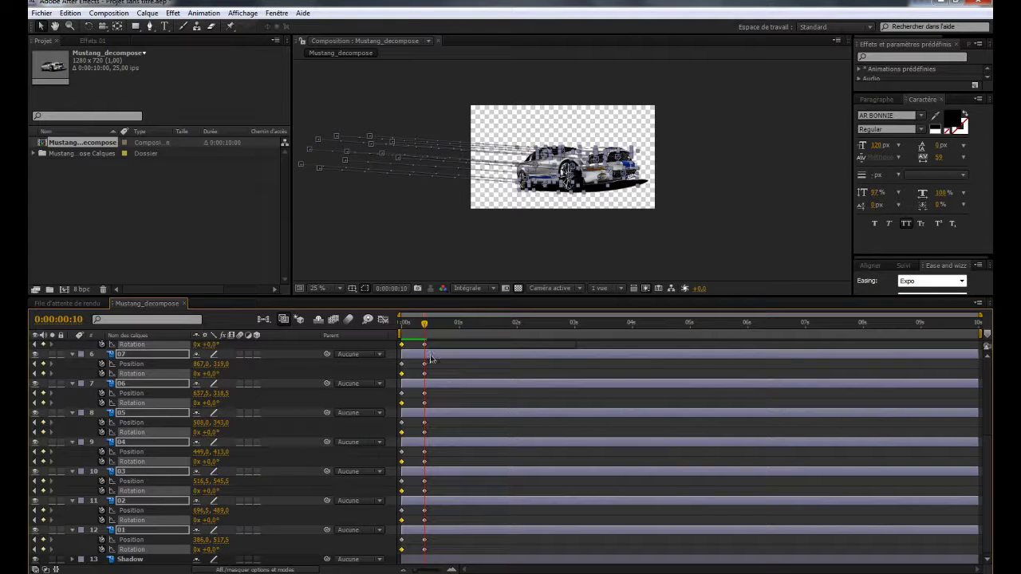
scroll(431, 359, "up", 5)
left_click(284, 360)
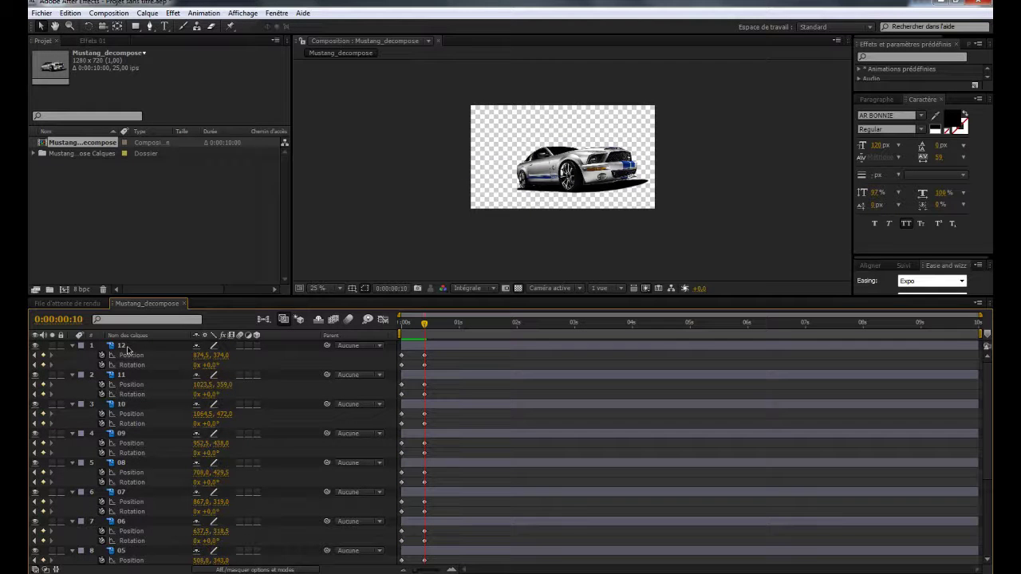
At 0:00:00:00, move the car's front layers 09 to 12 off-canvas to the right, with layer 12 at about 2087, 198.
scroll(623, 157, "up", 2)
scroll(640, 170, "right", 3)
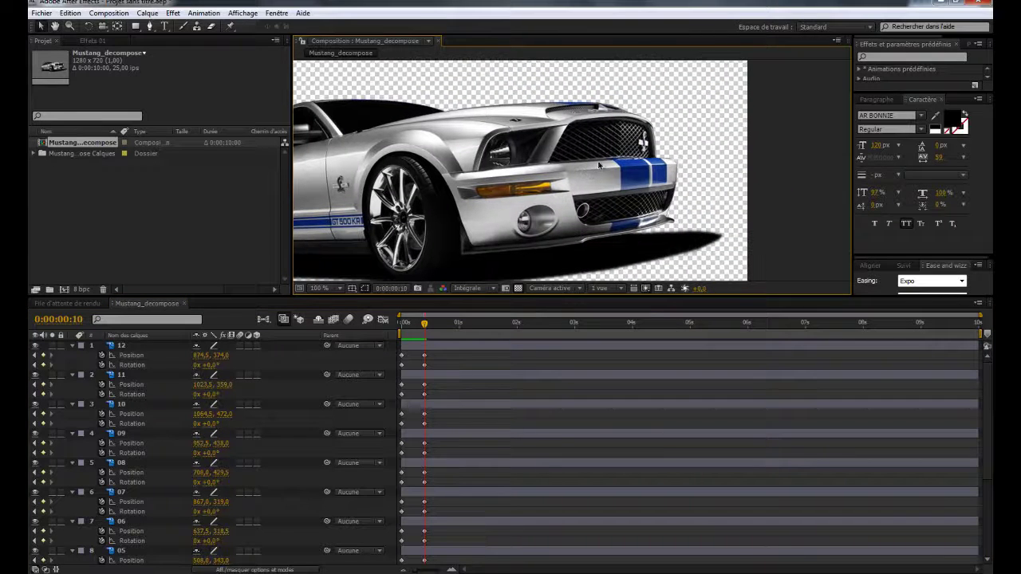
left_click(594, 163)
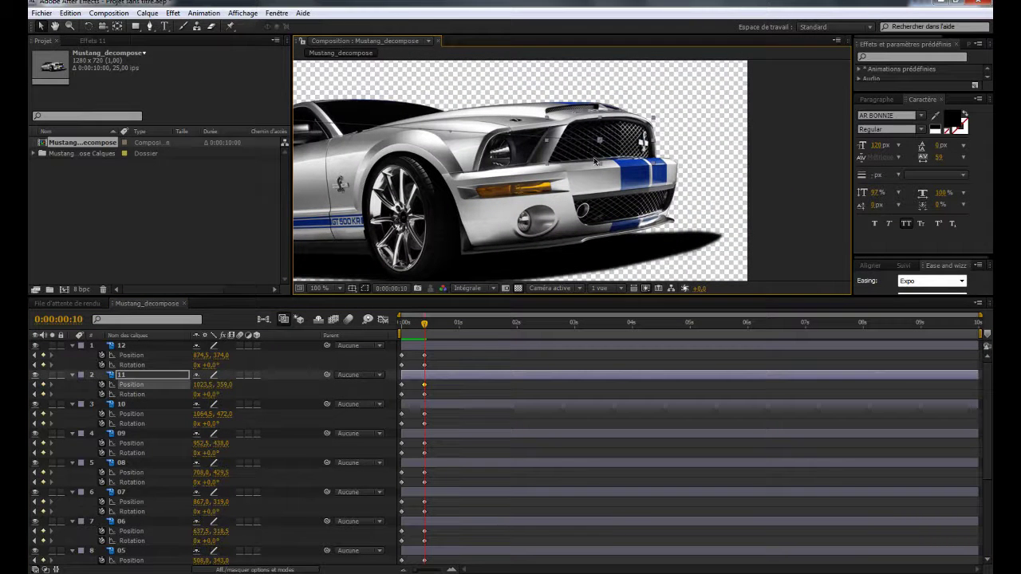
left_click(627, 211)
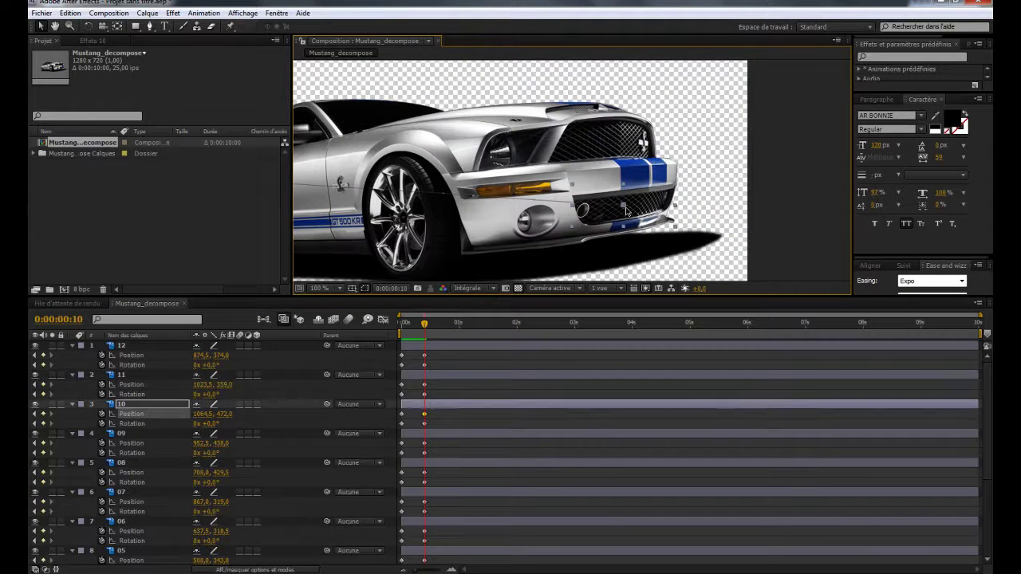
left_click(610, 158, "shift")
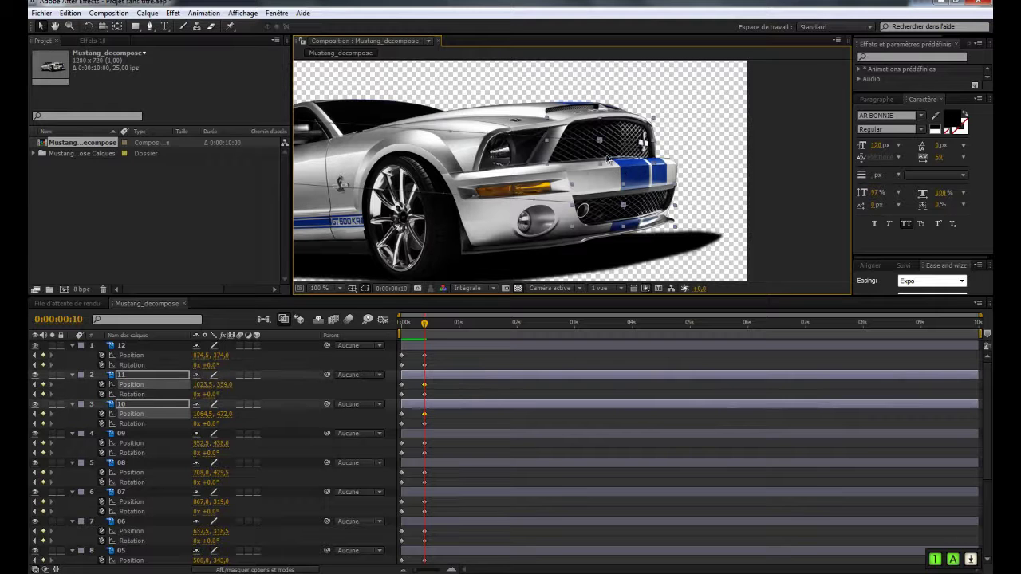
left_click(495, 157, "shift")
left_click(494, 216, "shift")
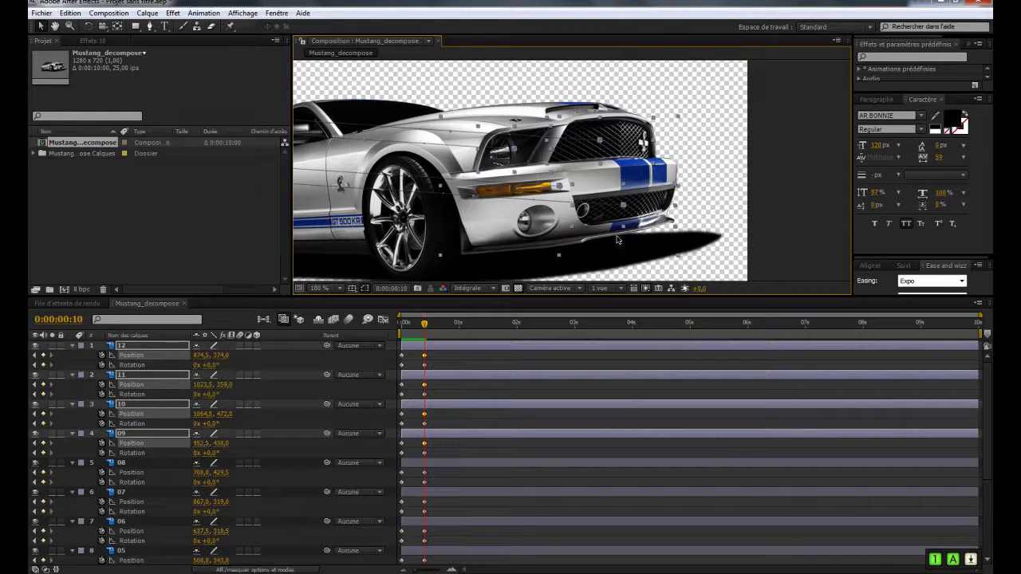
left_click_drag(425, 325, 401, 324)
scroll(524, 141, "down", 6)
scroll(455, 199, "up", 2)
left_click_drag(355, 173, 767, 156)
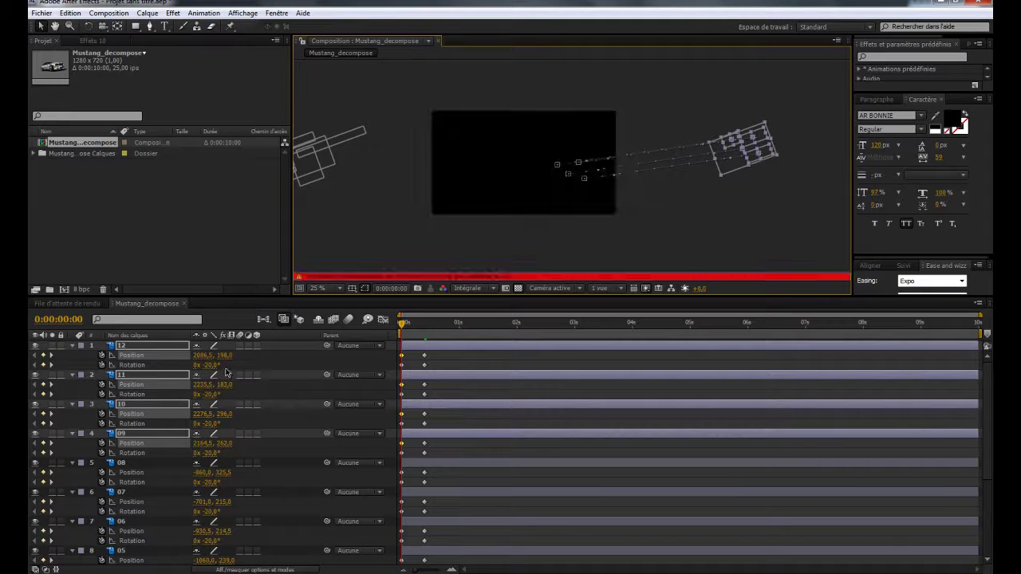
key("Caps_Lock")
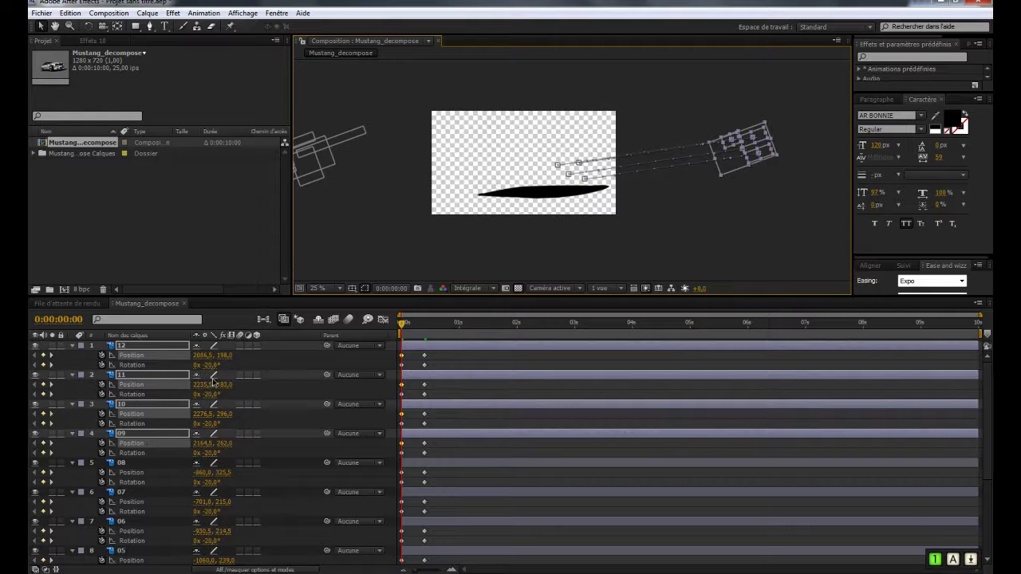
Set the Rotation of layers 09 to 12 to 20° at 0:00:00:00.
left_click(209, 364)
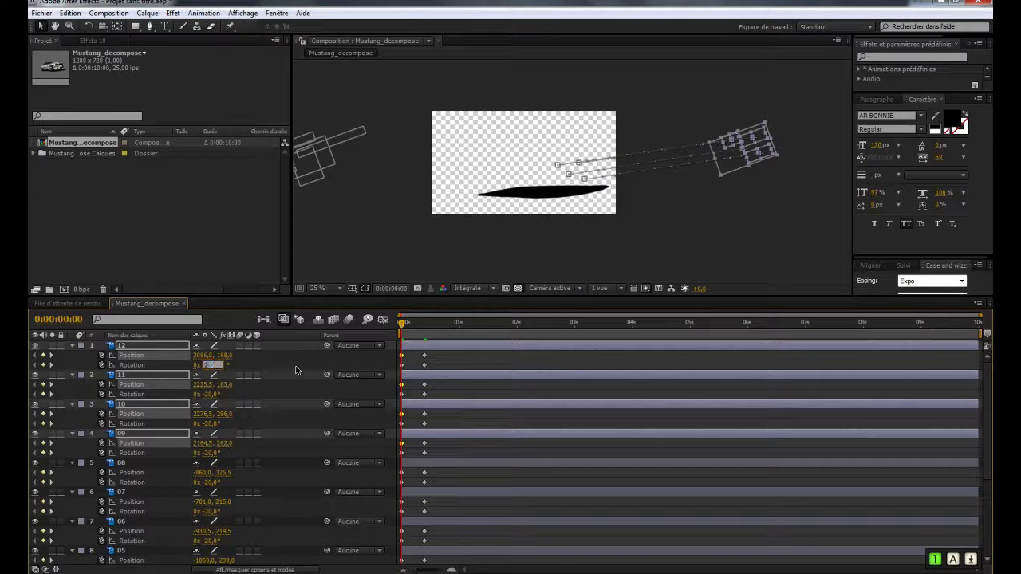
type("20")
key("Return")
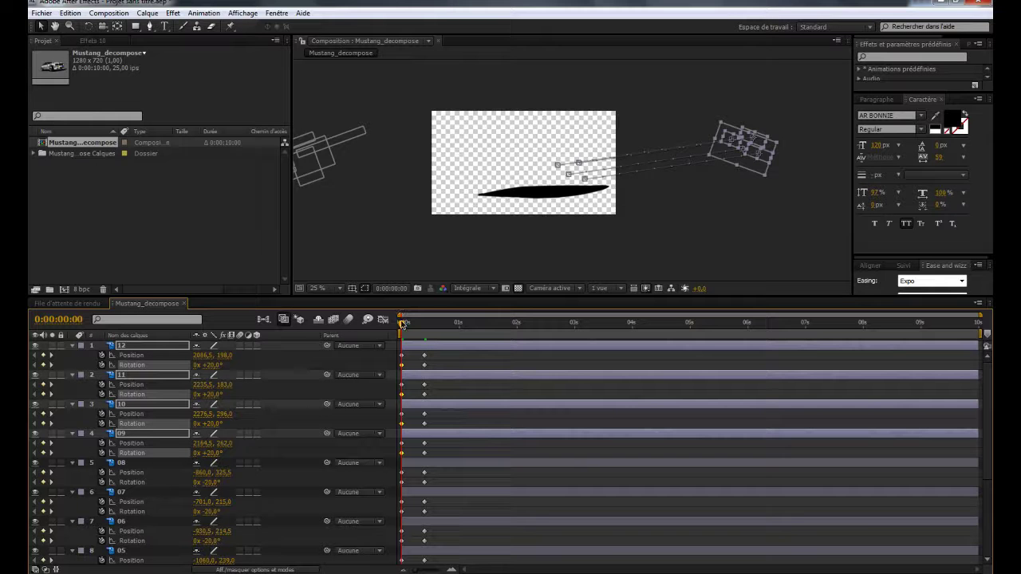
At 0:00:00:00, move the hood layer 07 off-canvas above the composition, to about 203, -593.
left_click_drag(405, 326, 428, 329)
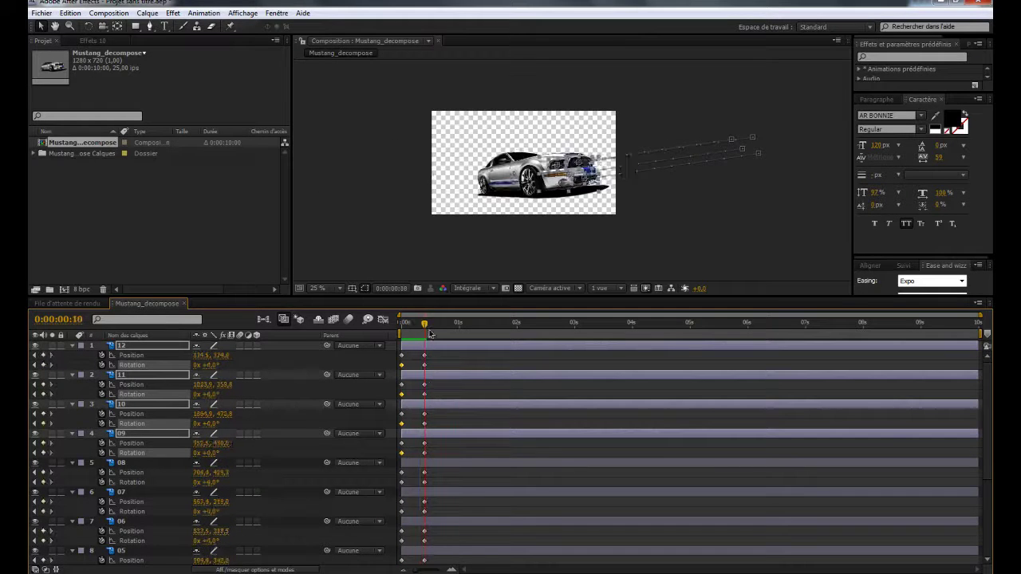
left_click(278, 380)
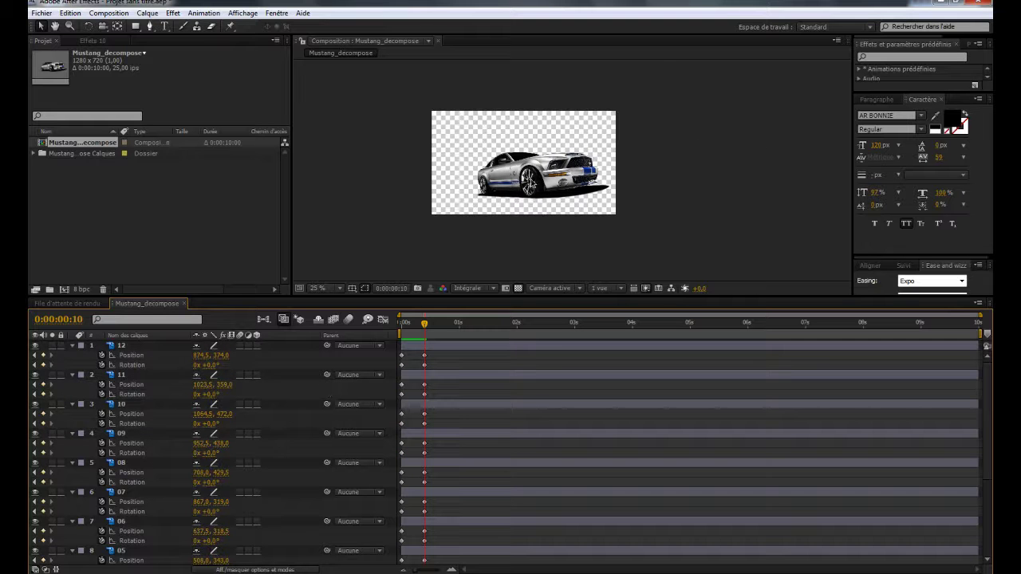
scroll(526, 198, "up", 2)
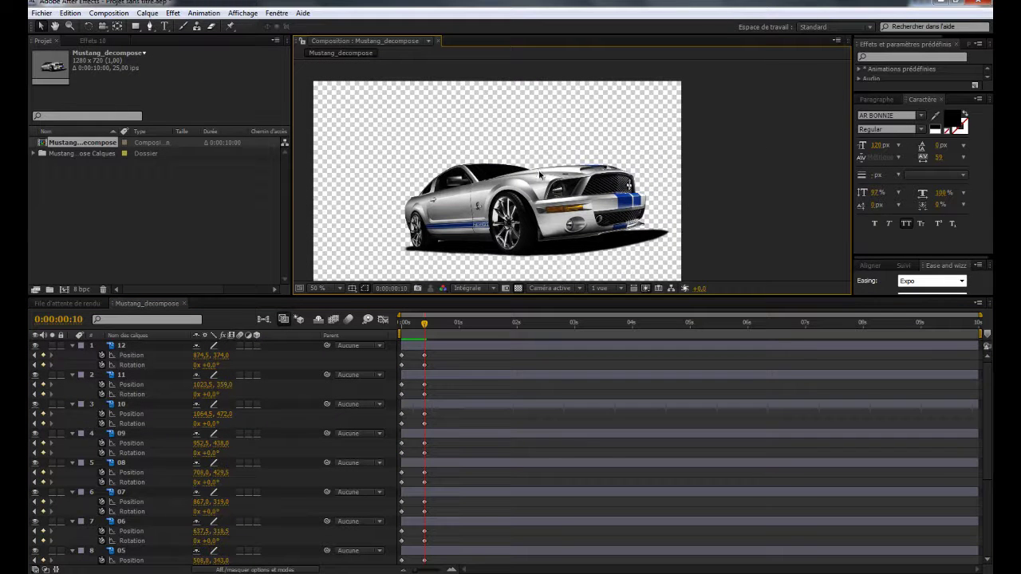
left_click(539, 170)
left_click(544, 172)
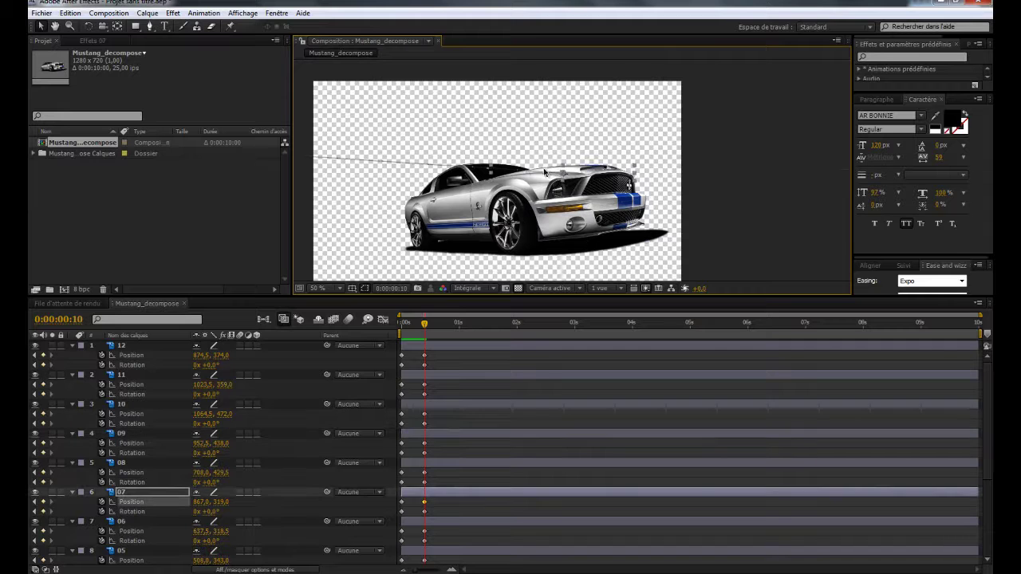
left_click_drag(418, 321, 400, 322)
scroll(501, 210, "down", 4)
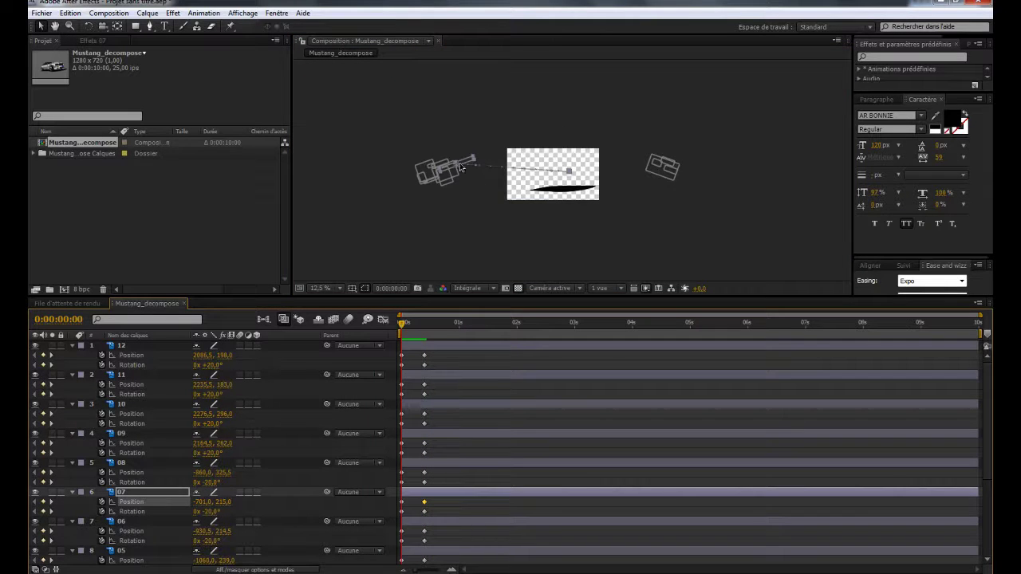
left_click_drag(467, 163, 531, 105)
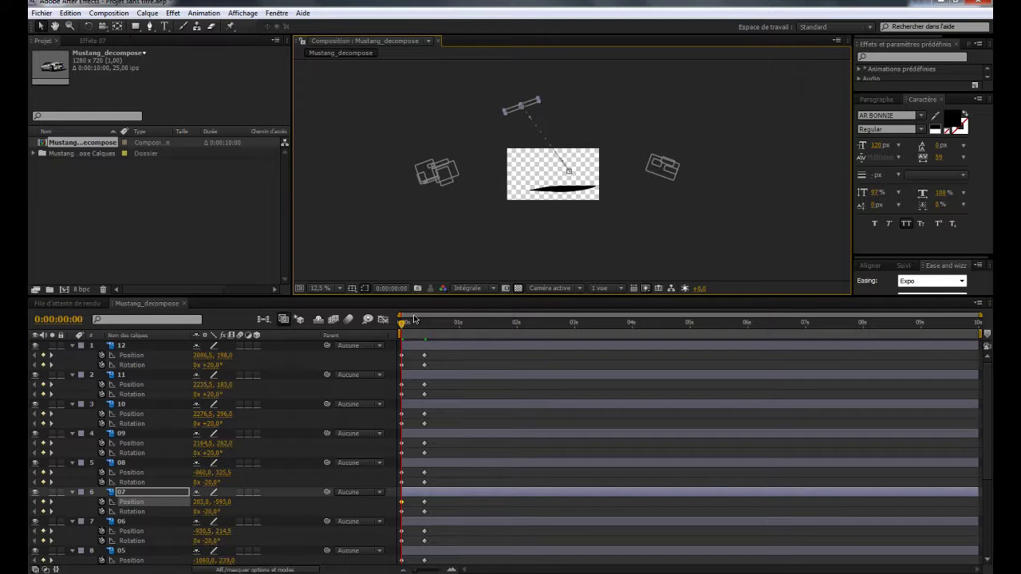
At 0:00:00:00, move the two wheel layers 01 and 02 together off-canvas, below and to the left of the composition.
left_click_drag(404, 324, 428, 327)
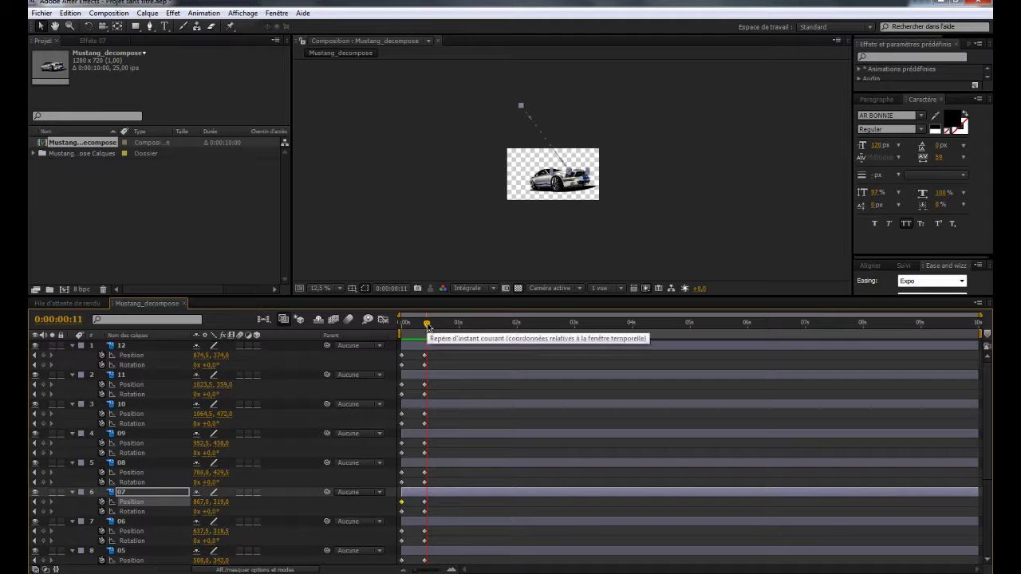
scroll(551, 187, "up", 4)
left_click_drag(506, 209, 569, 194)
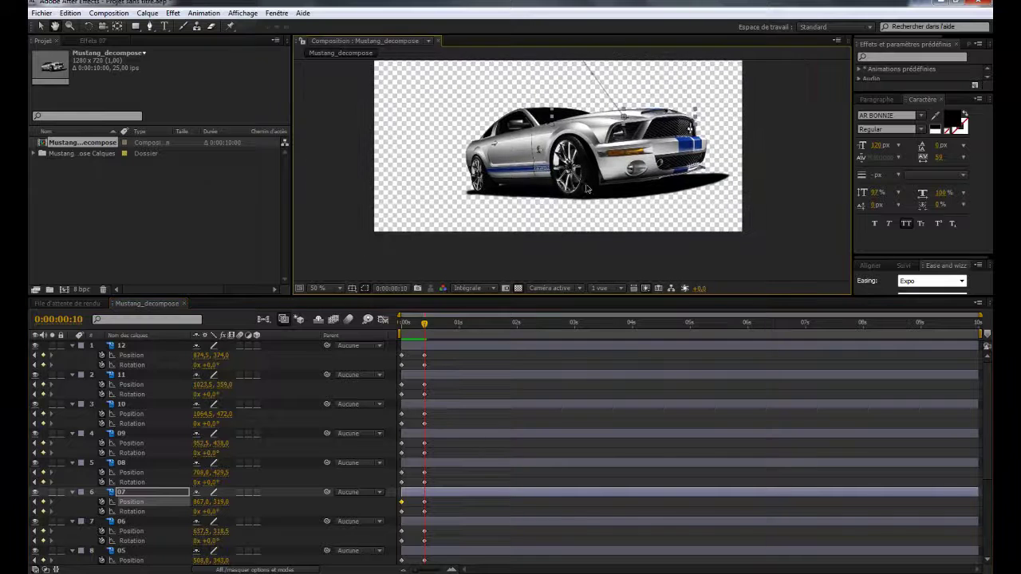
left_click(573, 193)
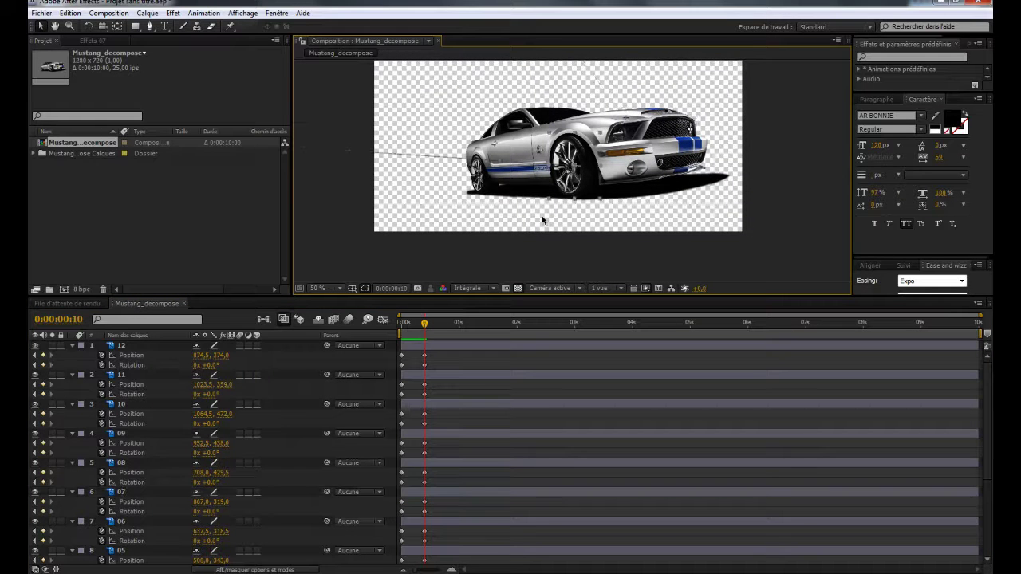
left_click(486, 188)
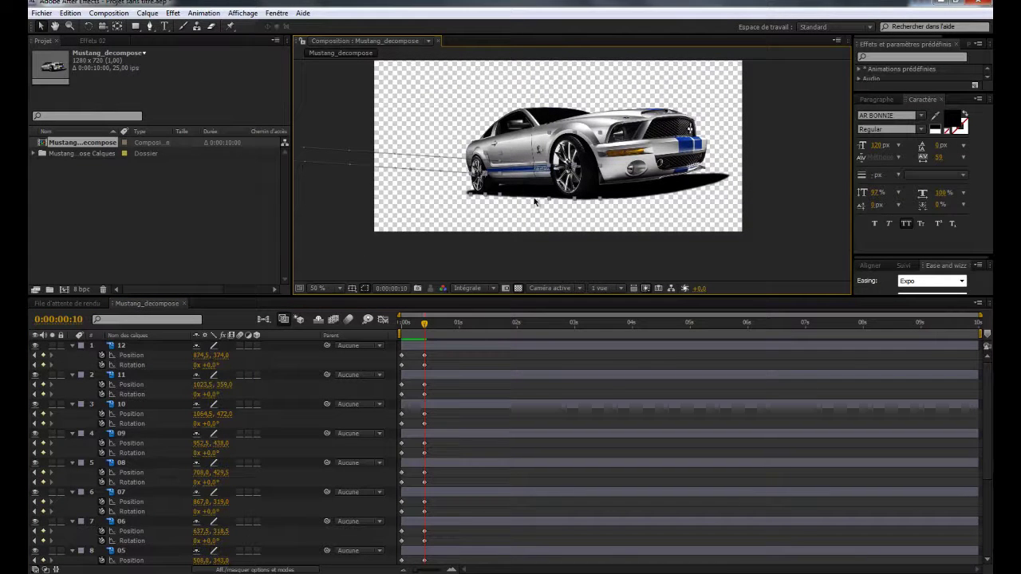
key("Home")
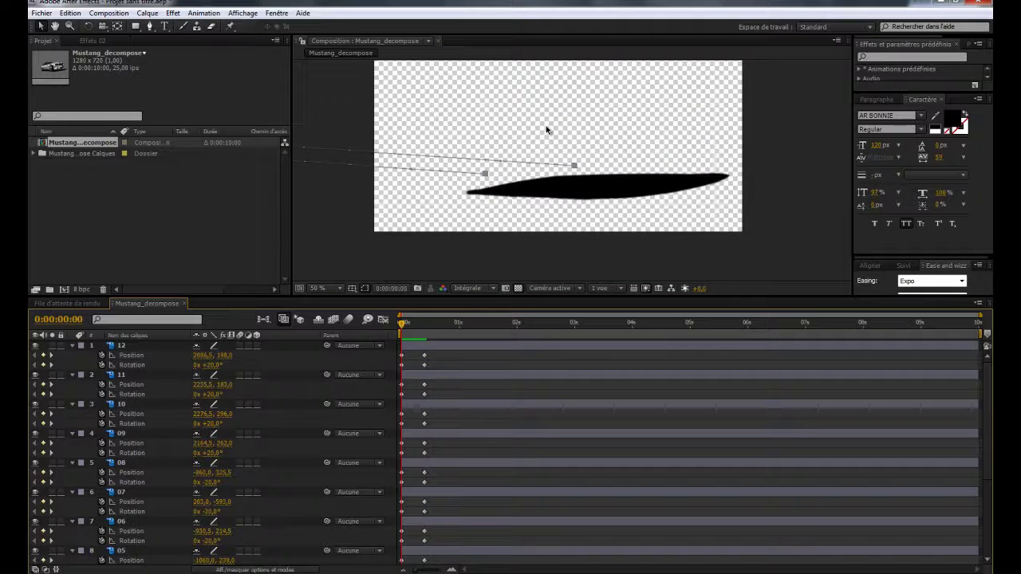
scroll(545, 128, "down", 2)
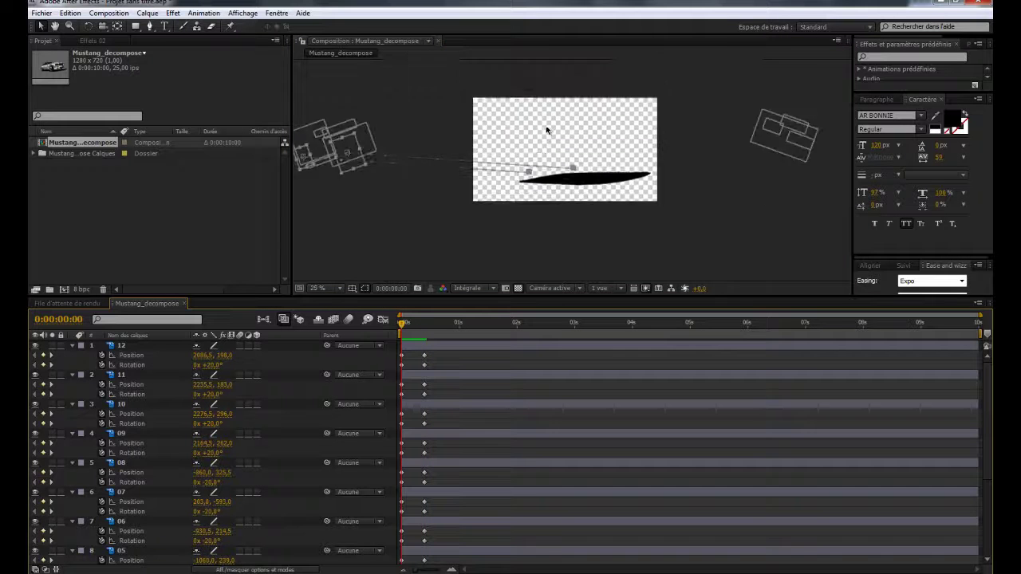
left_click_drag(427, 245, 474, 266)
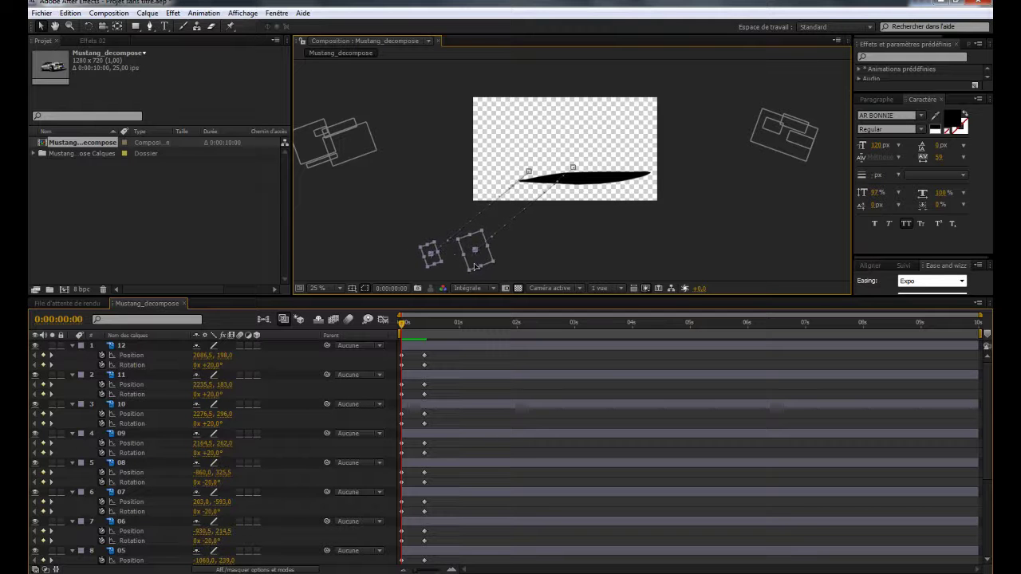
Apply Easy Ease to the Position and Rotation keyframes of layers 01 to 12 at 0:00:00:10, and clear the selection.
left_click_drag(406, 323, 418, 558)
key("F9")
mouse_move(429, 326)
left_mouse_down()
mouse_move(401, 323)
mouse_move(425, 323)
left_mouse_up()
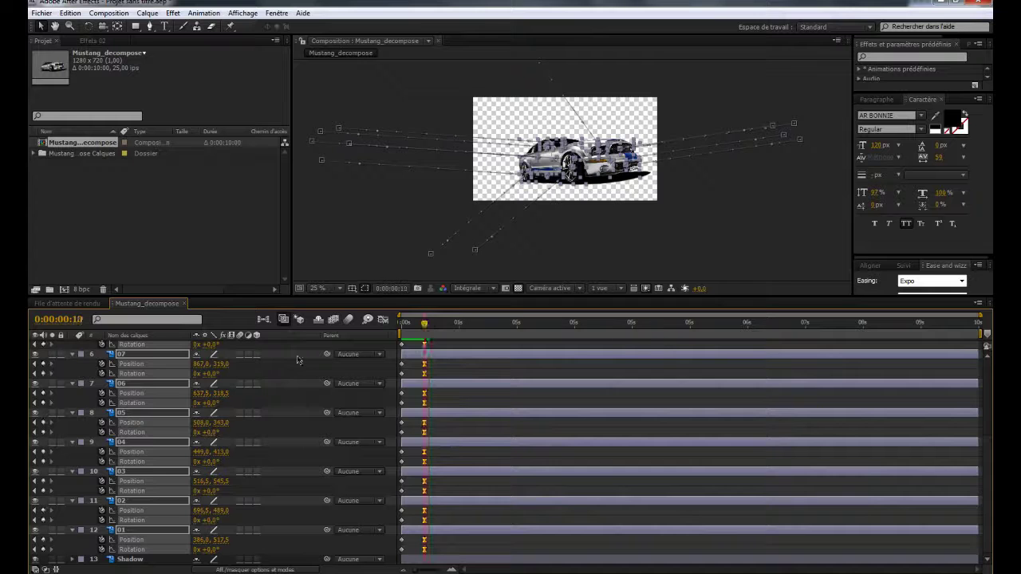
key("F2")
Apply the Exposition color correction effect to layers 01 to 12, leaving out the Shadow layer.
scroll(294, 359, "up", 5)
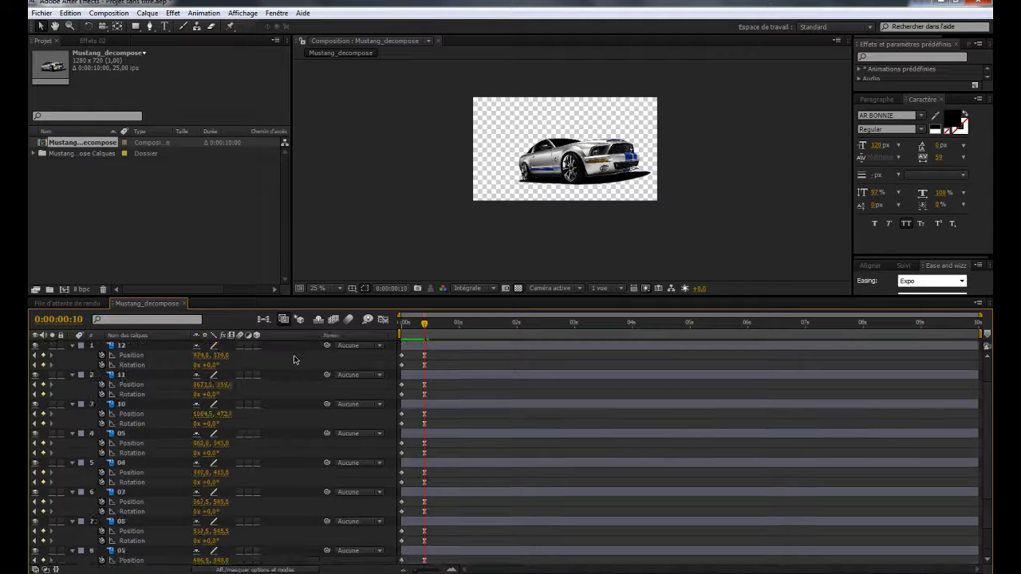
left_click(143, 347)
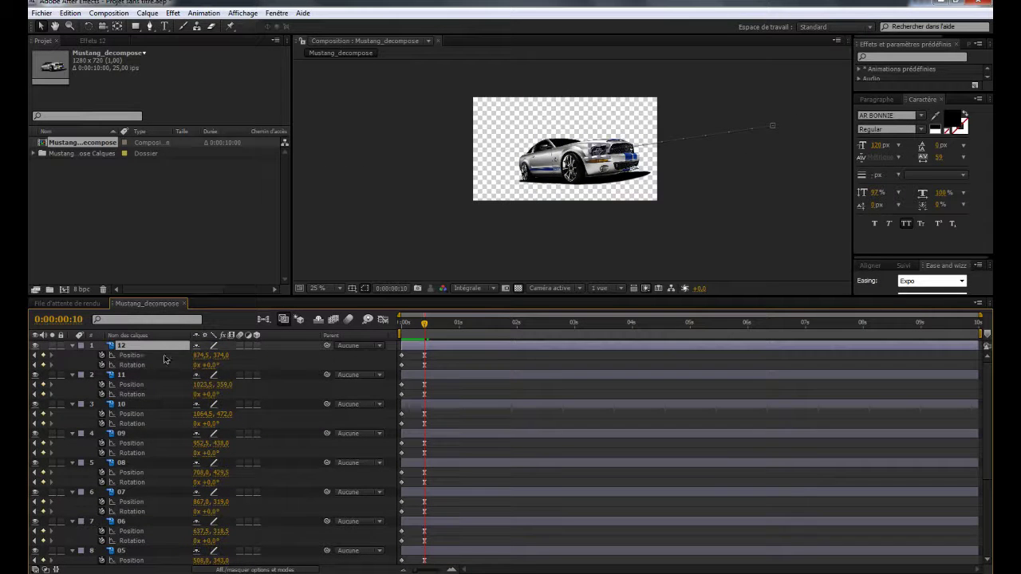
left_click(155, 354)
scroll(155, 418, "down", 5)
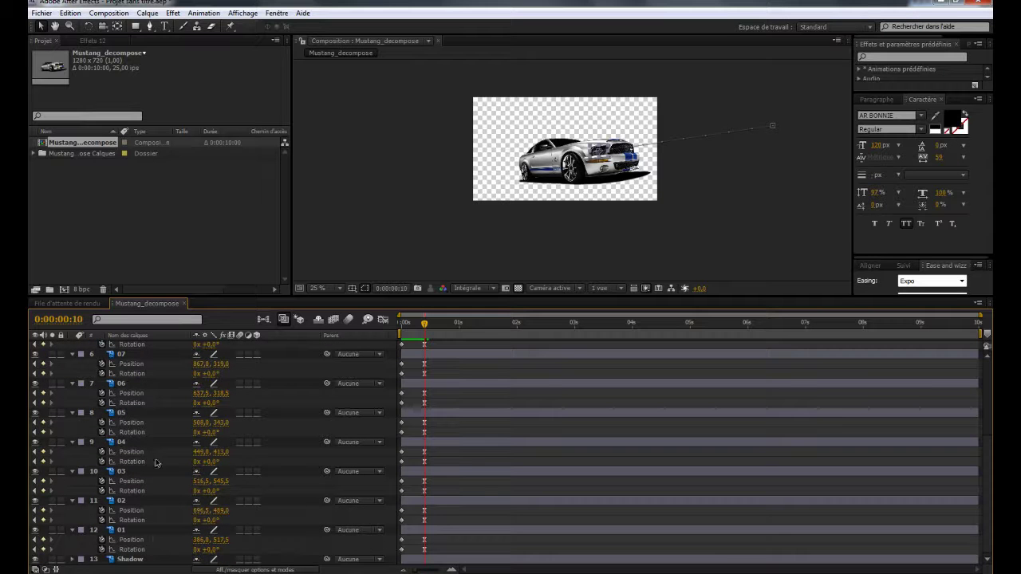
key("ctrl+a")
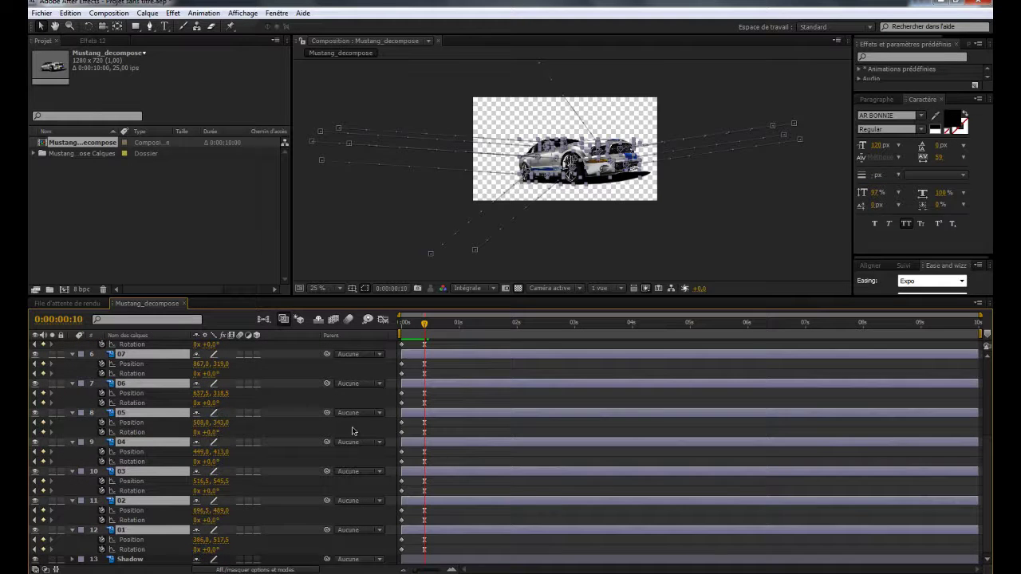
scroll(239, 479, "up", 5)
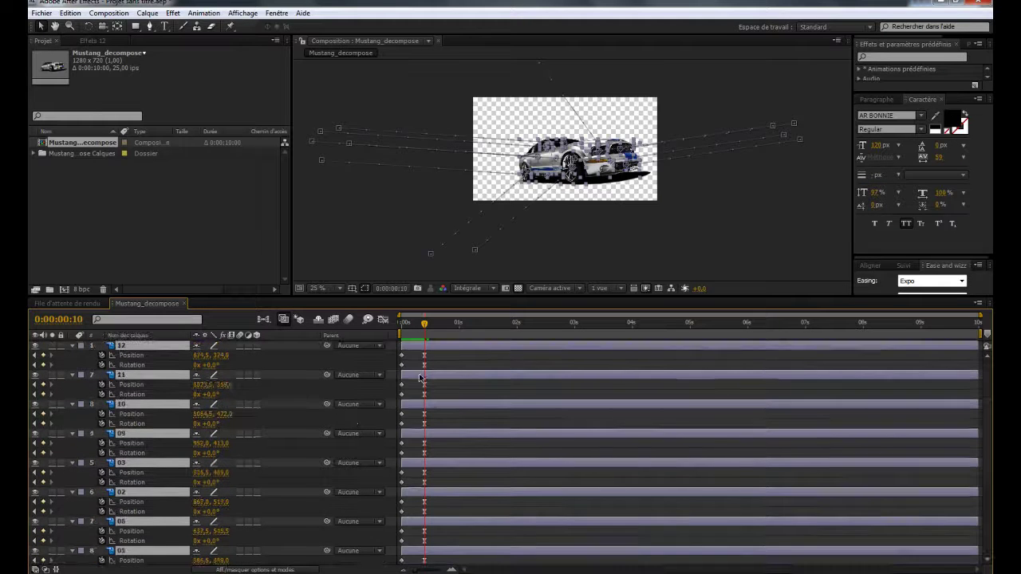
left_click(173, 13)
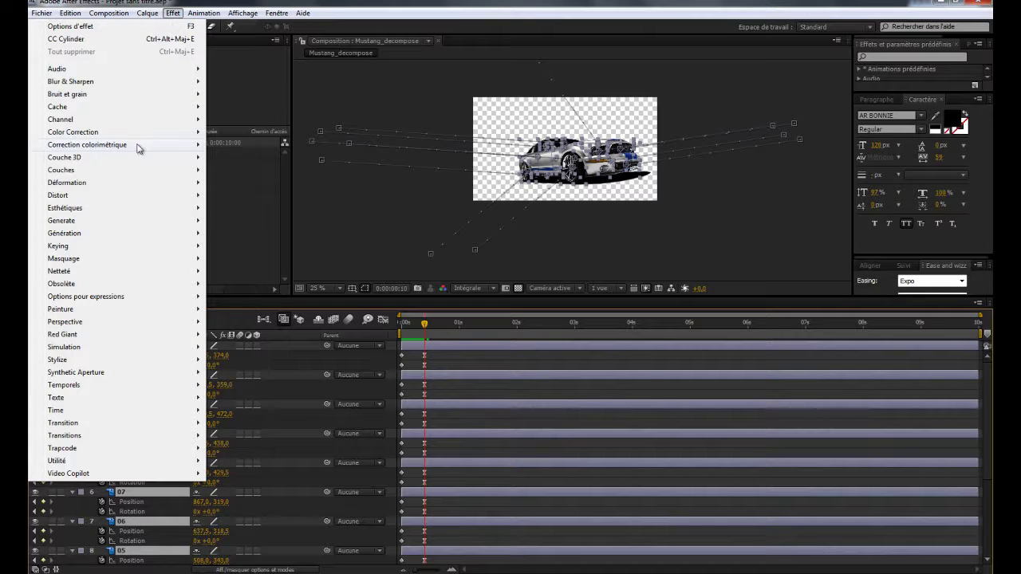
mouse_move(144, 145)
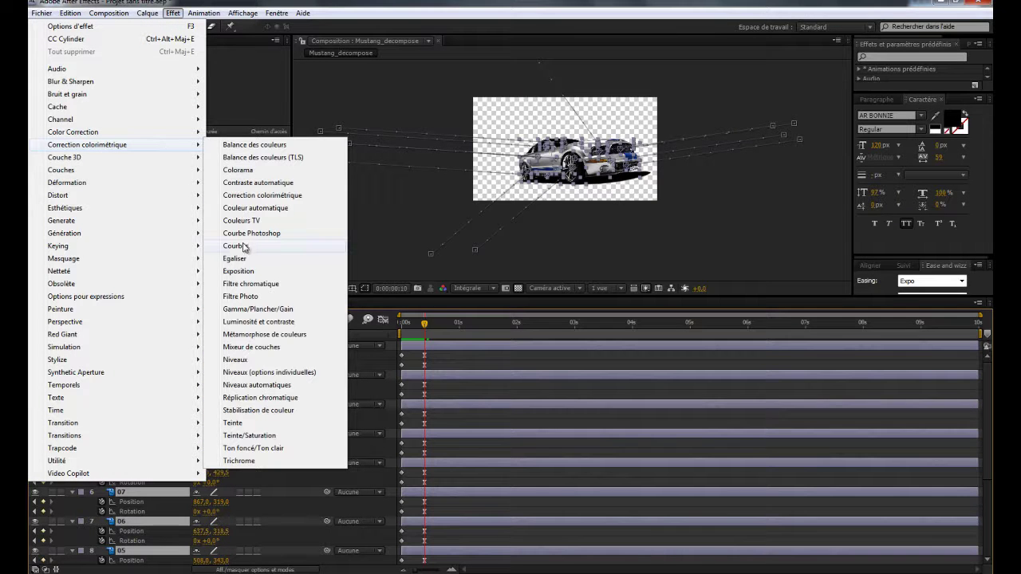
left_click(239, 271)
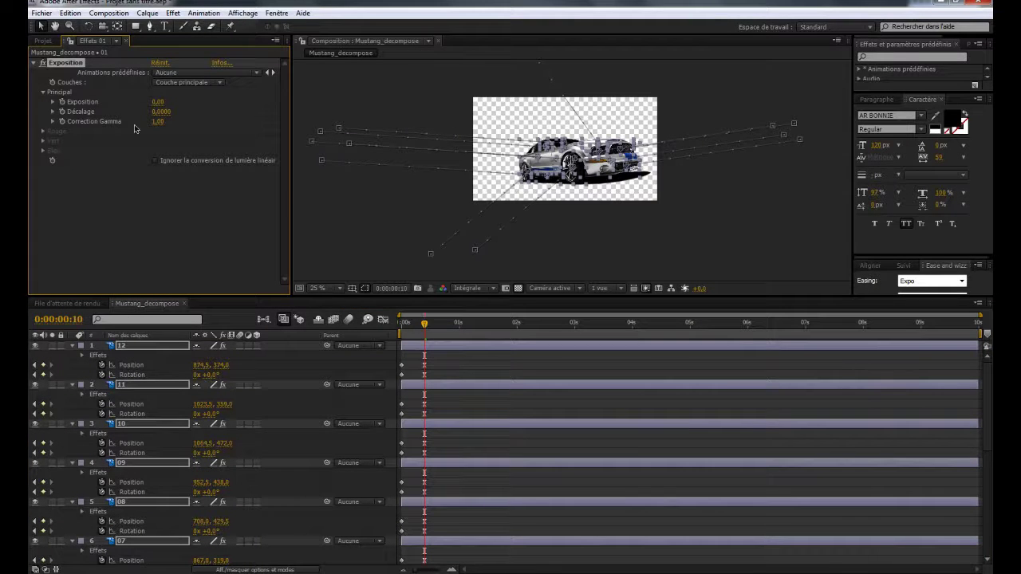
Start keyframing the Exposition value of layer 01 at 0:00:00:10 and show the layer's keyframed properties in the timeline.
left_click(62, 102)
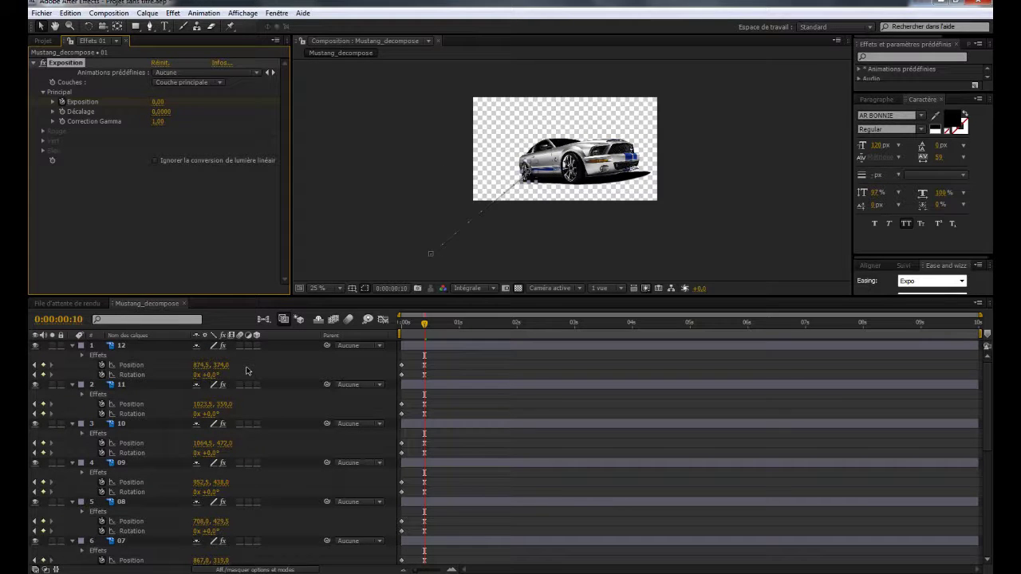
scroll(247, 370, "down", 8)
key("ctrl+Down")
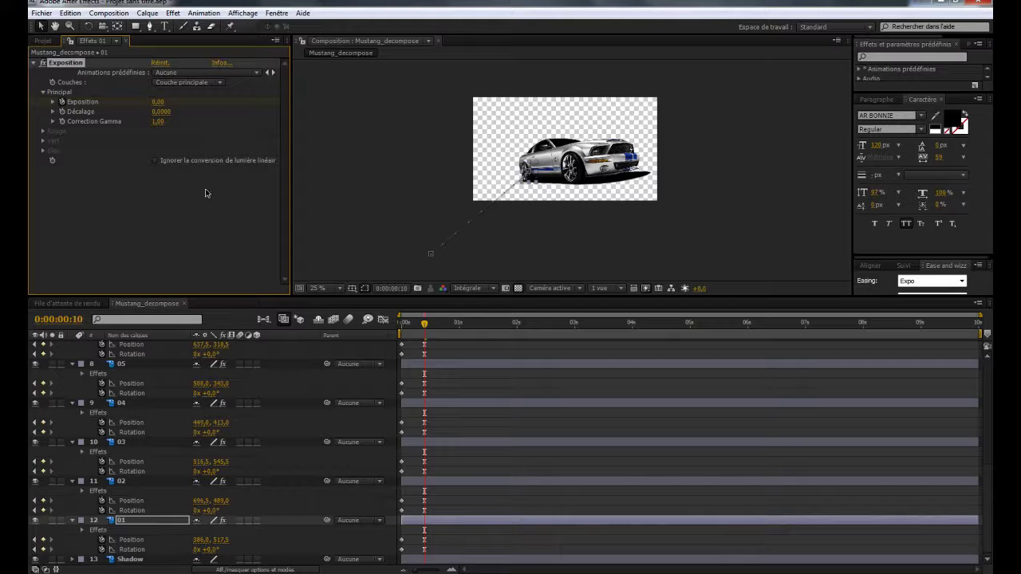
left_click(426, 522)
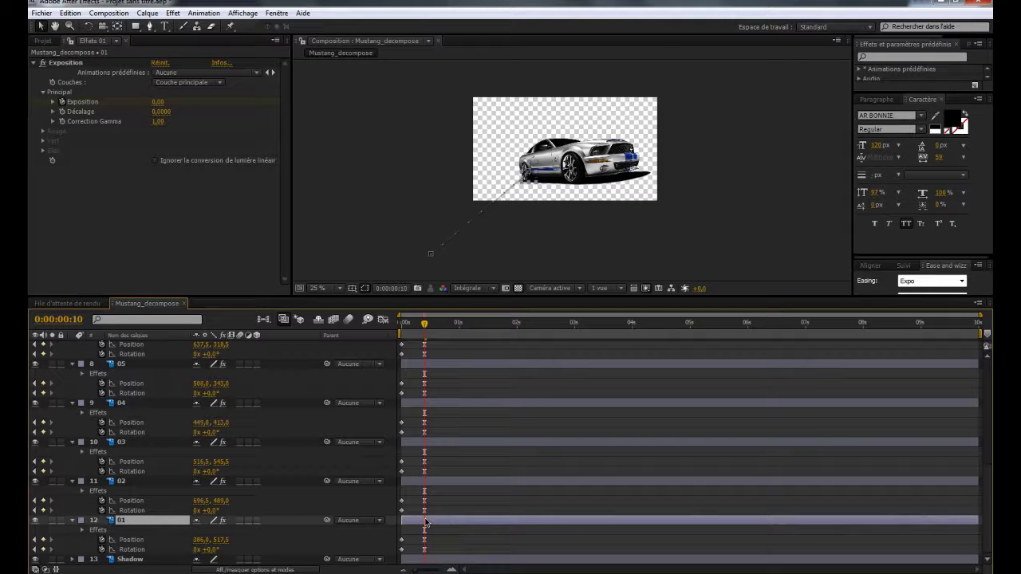
key("u")
scroll(426, 522, "down", 1)
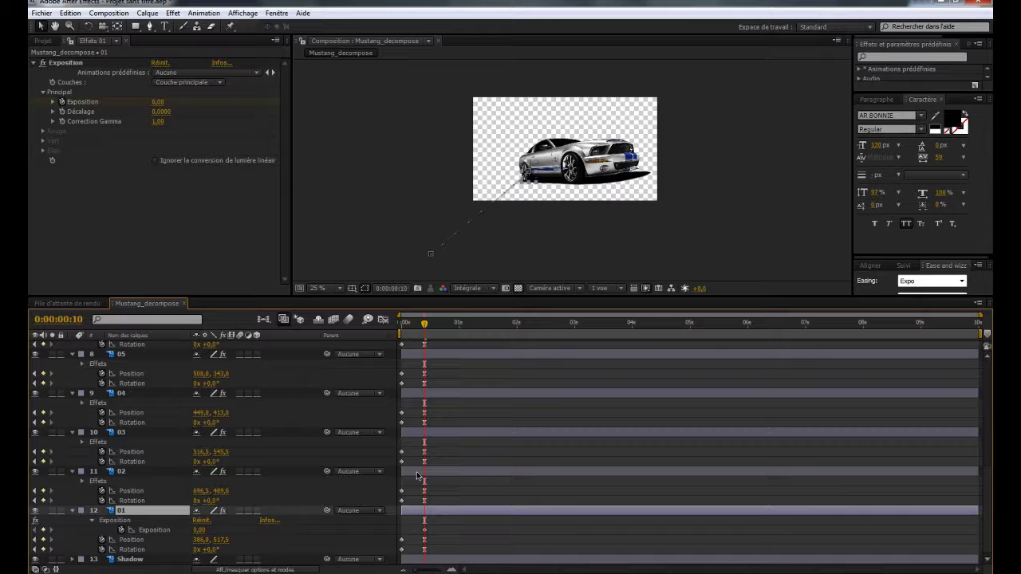
key("Page_Up")
key("Page_Up")
key("Page_Up")
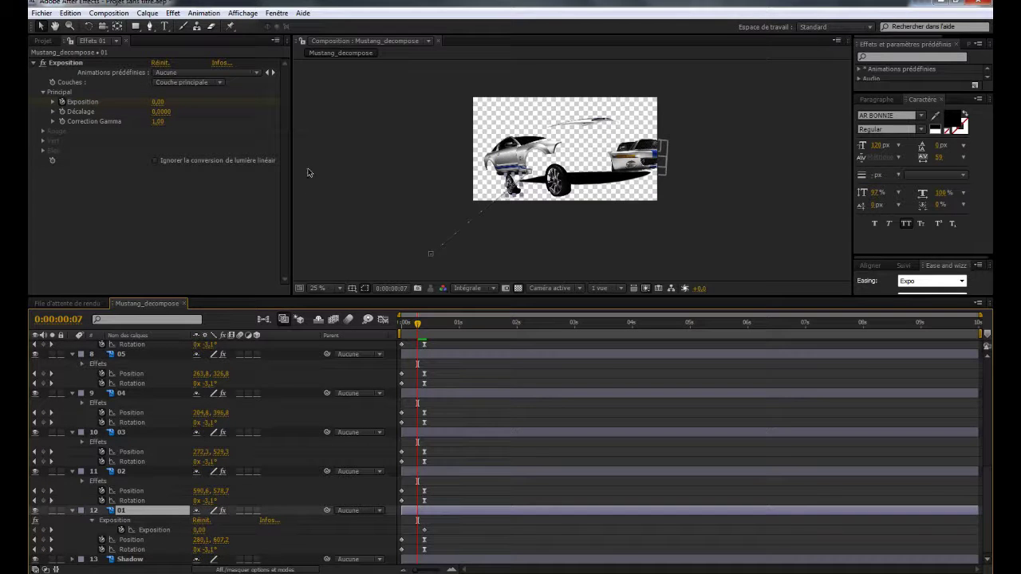
left_click(158, 102)
key("Return")
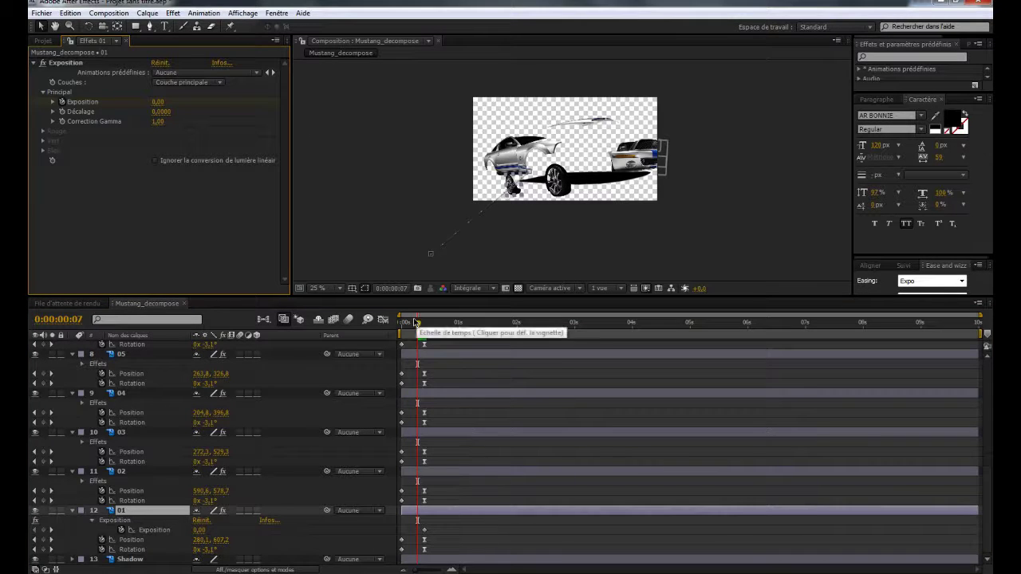
left_click_drag(416, 321, 424, 325)
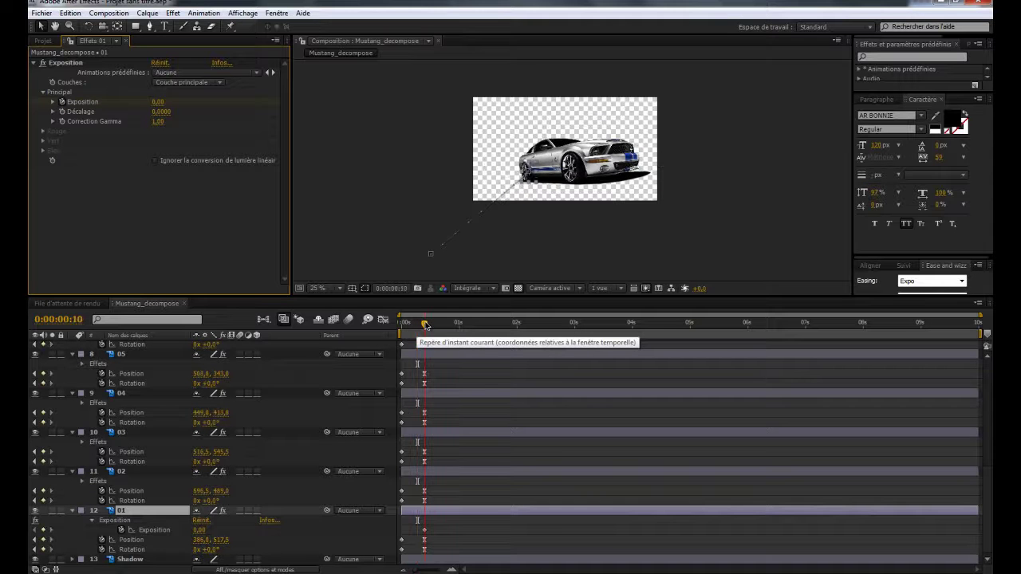
Set the Exposition value of layer 01 to 3 at 0:00:00:10.
left_click(157, 102)
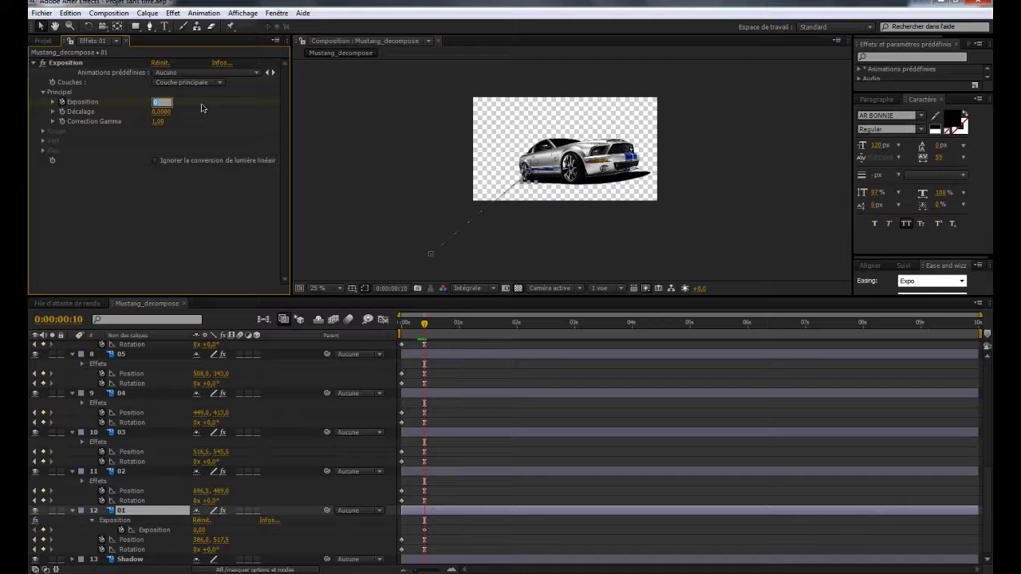
type("3")
key("Return")
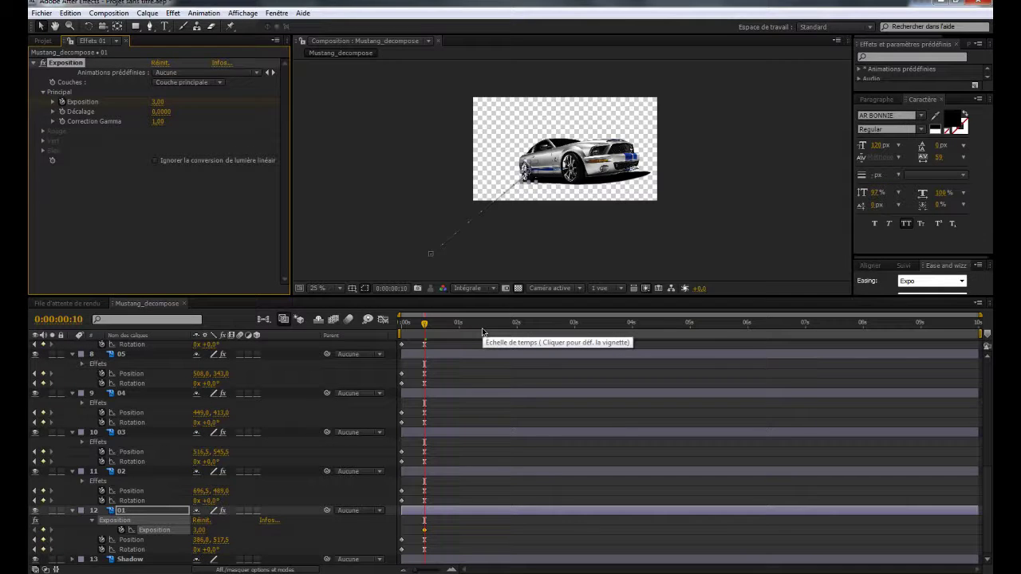
Set the Exposition value of layer 01 to 0 at 0:00:00:18.
key("Page_Down")
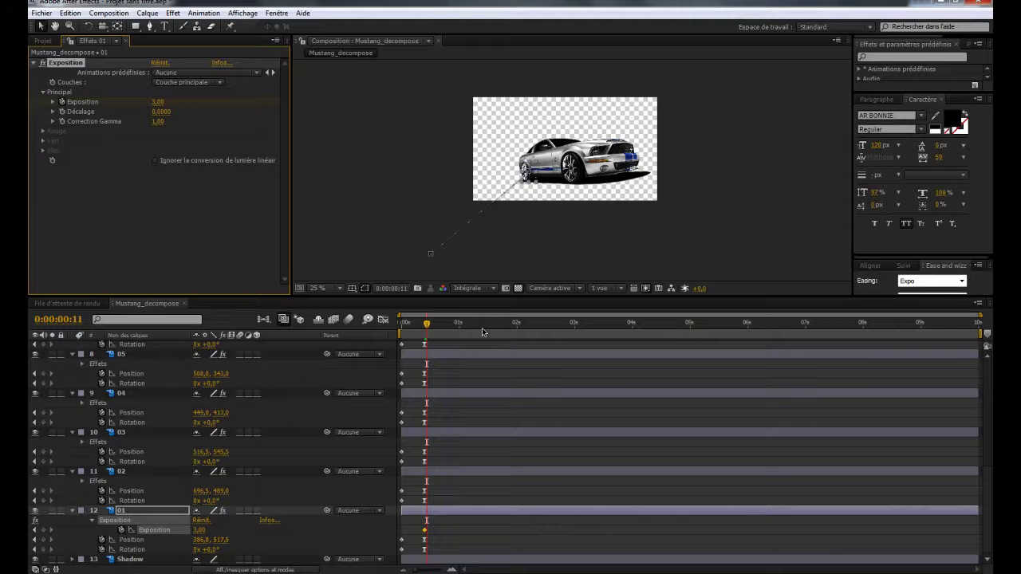
key("Page_Down")
key("Page_Down")
key("Page_Down")
key("Page_Down")
key("Page_Down")
key("Page_Down")
key("Page_Down")
left_click(158, 104)
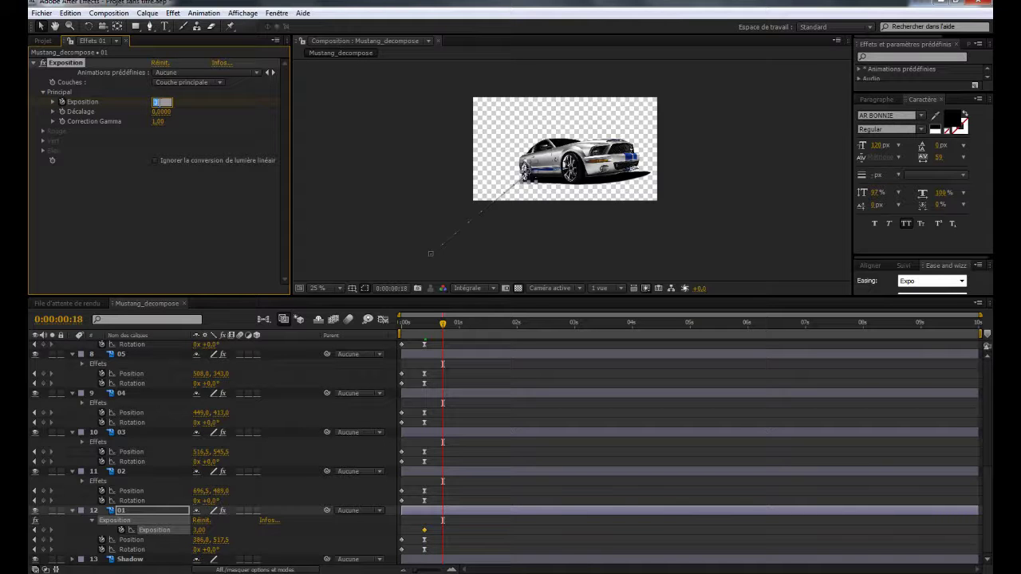
type("0")
key("Return")
Scrub through the exposure flash to 0:00:00:12 and inspect the rear wheel close up.
left_click(417, 323)
left_click_drag(416, 325, 429, 325)
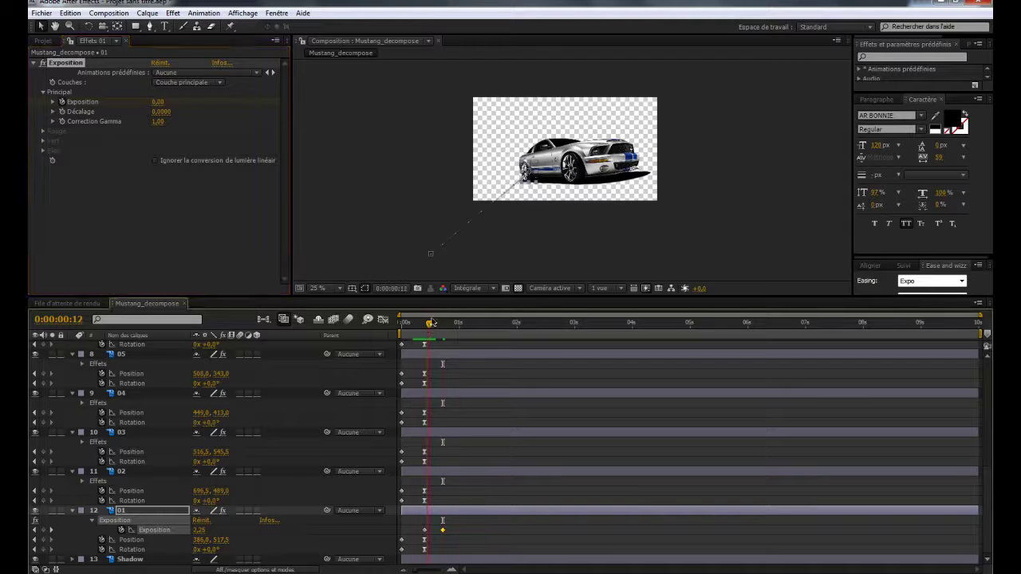
scroll(488, 179, "up", 4)
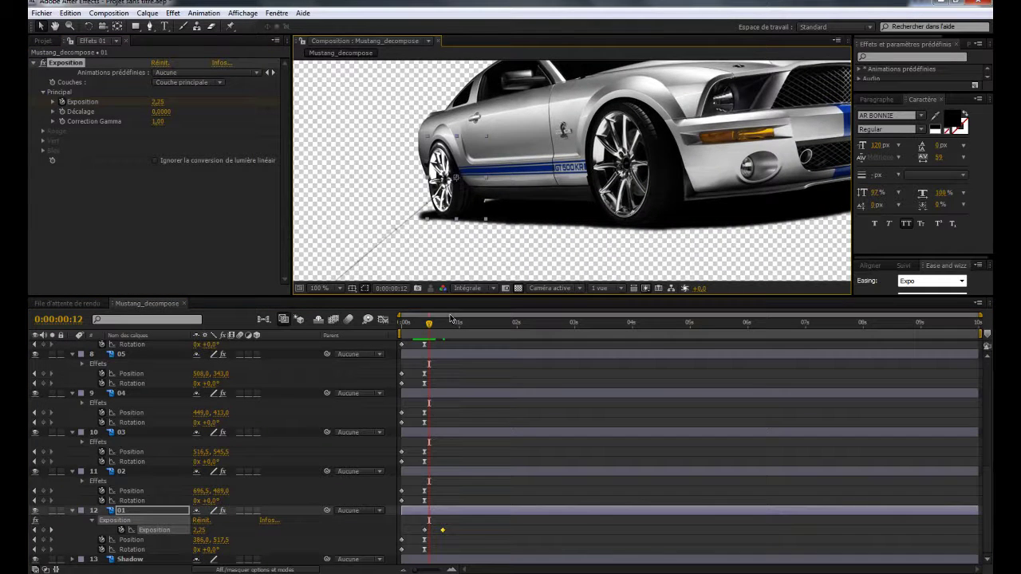
Add an Exposition keyframe with value 0 to layer 01 at 0:00:00:07, ahead of the flash.
mouse_move(429, 325)
left_mouse_down()
mouse_move(418, 324)
mouse_move(442, 324)
left_mouse_up()
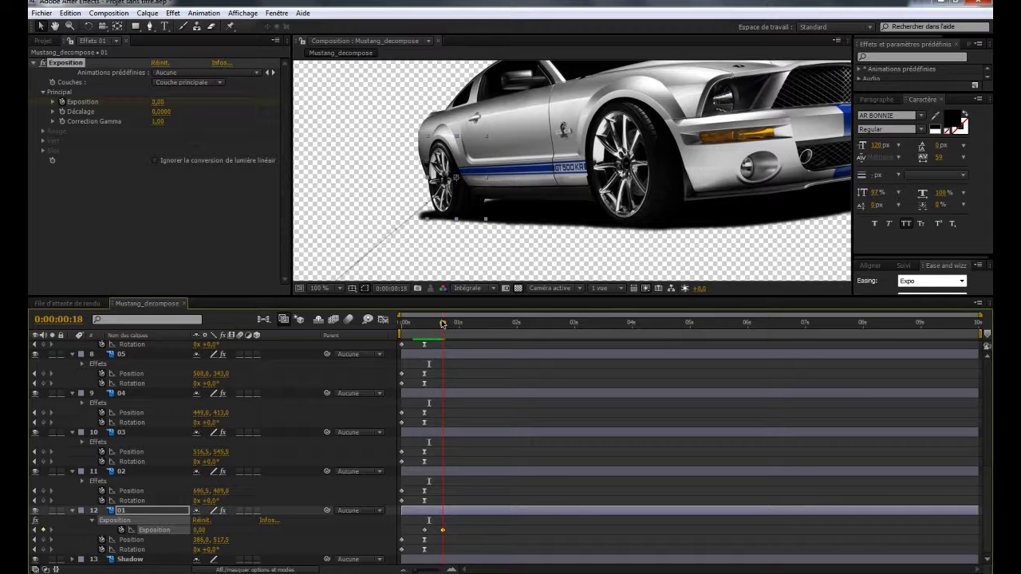
key("ctrl+z")
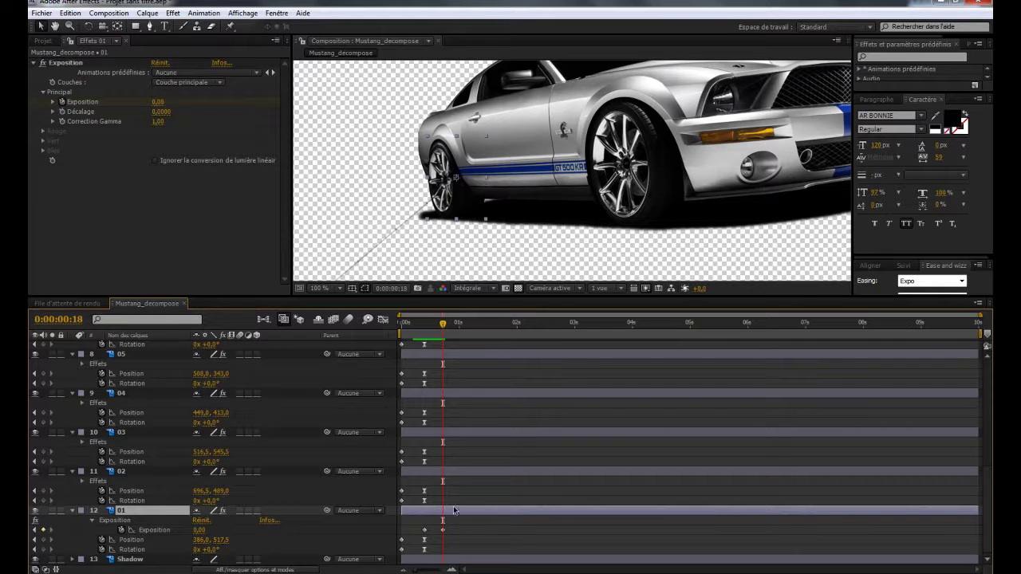
key("u")
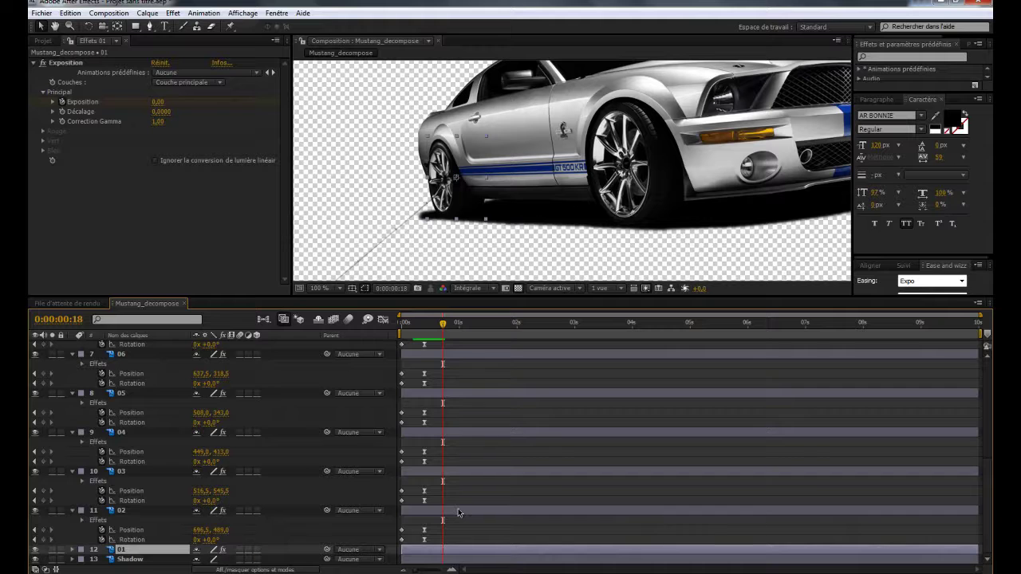
key("u")
left_click(423, 325)
left_click_drag(422, 327, 417, 325)
left_click(158, 104)
type("0")
key("Return")
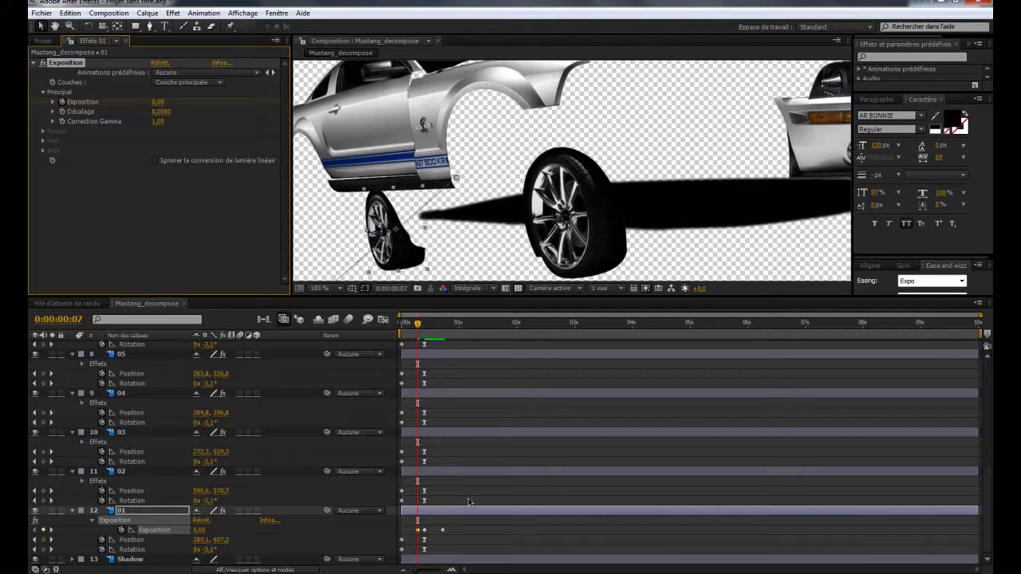
Copy the three Exposition keyframes of layer 01 onto layers 02 through 12 at 0:00:00:07 and check the flash on the whole car.
left_click_drag(451, 523, 409, 538)
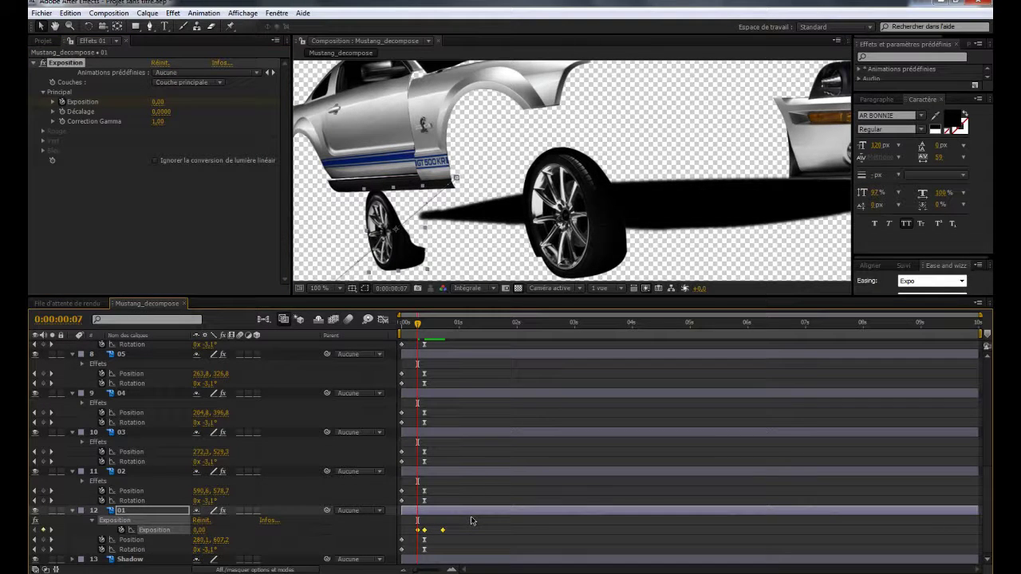
left_click(130, 473)
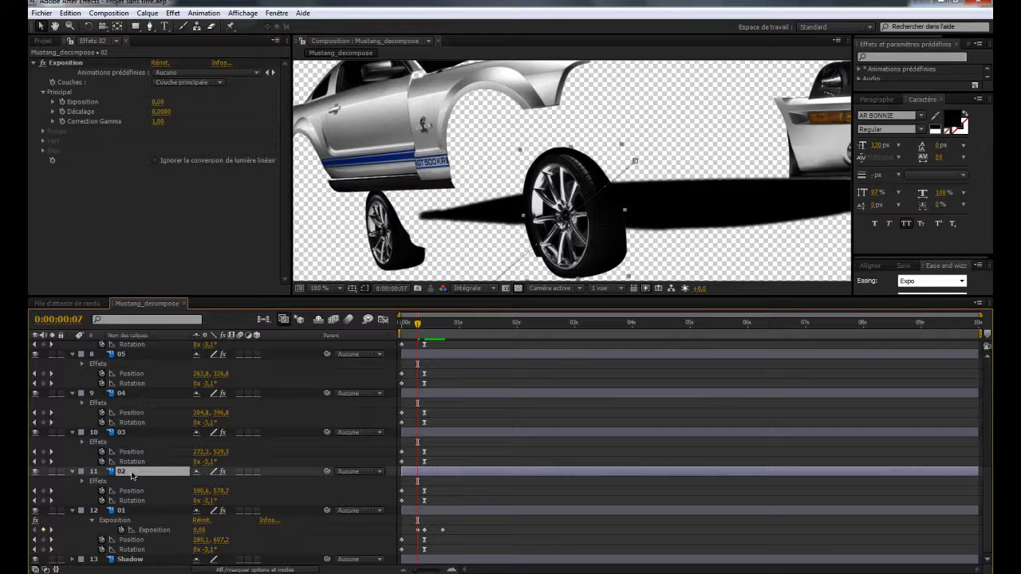
scroll(132, 475, "up", 3)
scroll(131, 475, "up", 10)
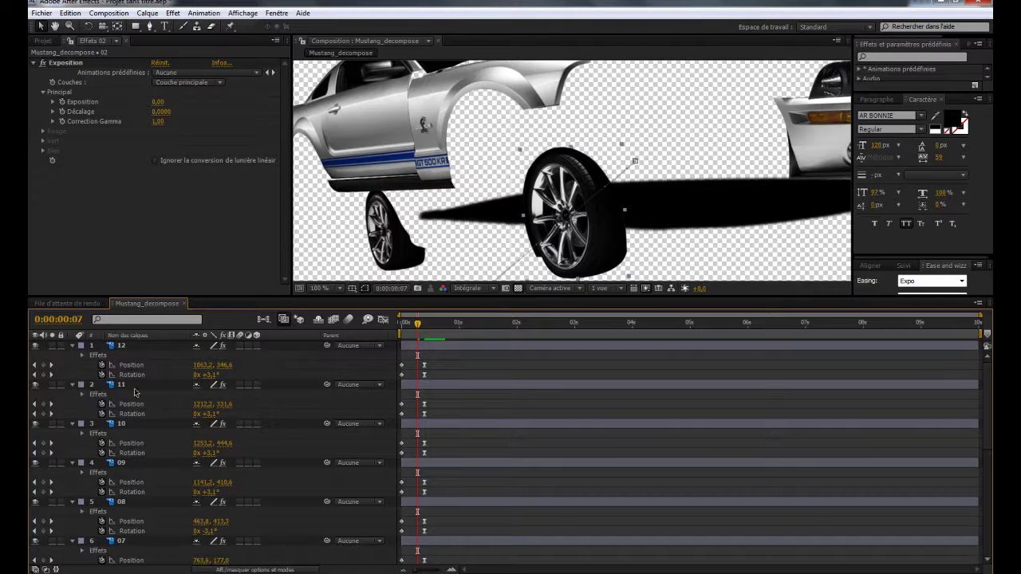
left_click(125, 348, "shift")
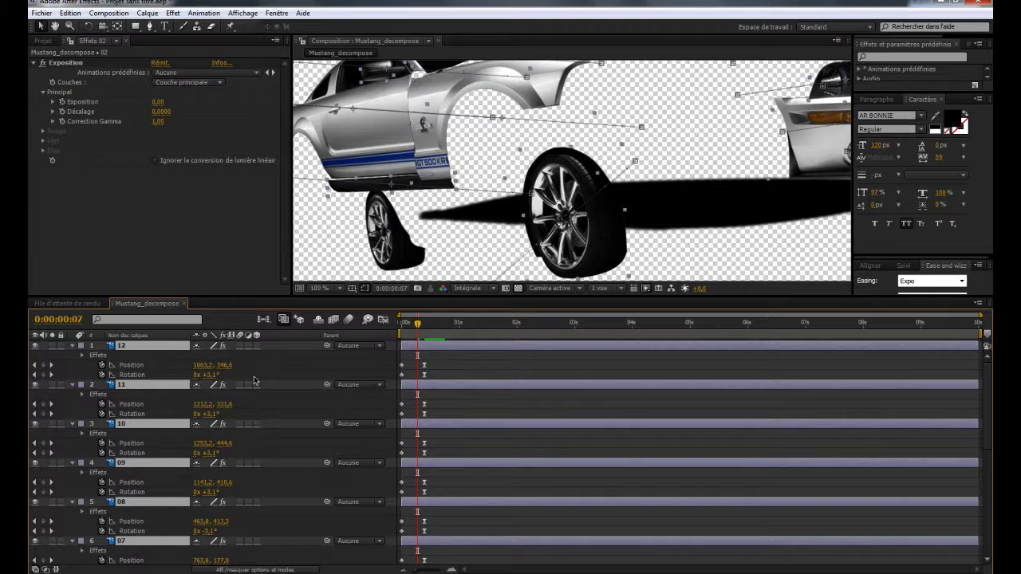
key("F2")
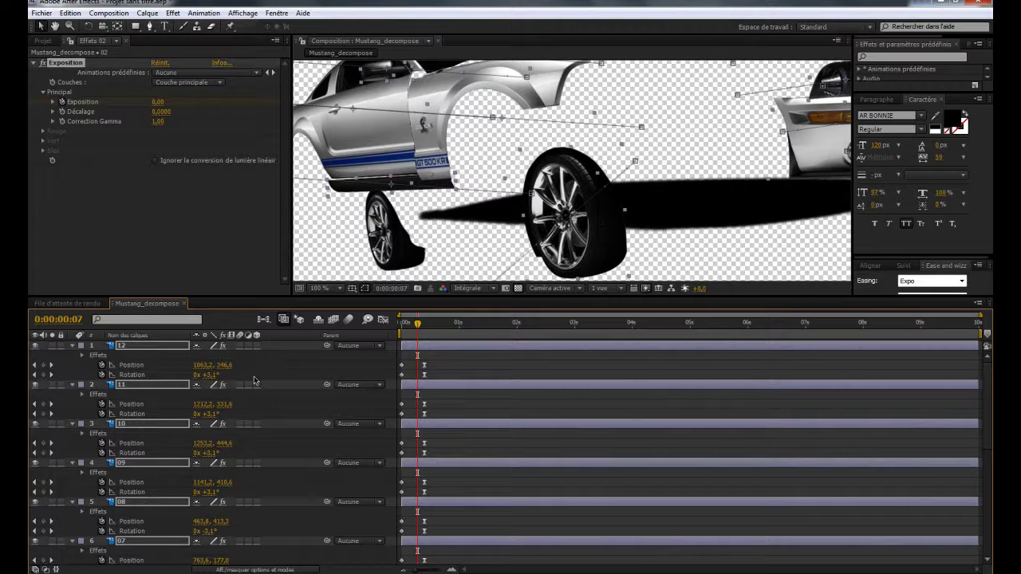
mouse_move(417, 325)
left_mouse_down()
mouse_move(437, 326)
mouse_move(407, 326)
mouse_move(433, 330)
mouse_move(420, 330)
left_mouse_up()
key("comma")
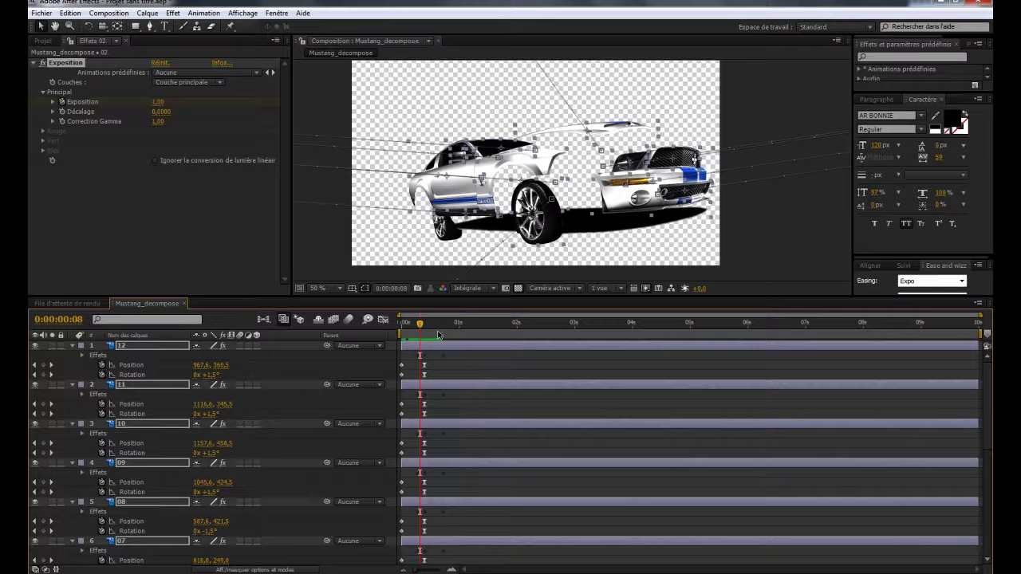
Shift layers 02 through 12 so that they start at 0:00:00:03.
key("Home")
scroll(418, 374, "down", 7)
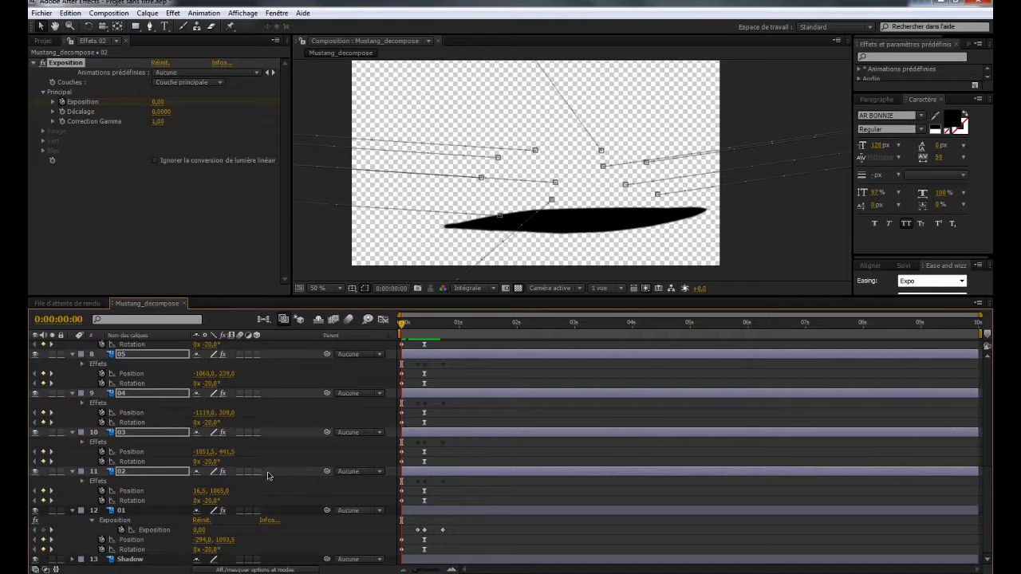
key("F2")
left_click(118, 474)
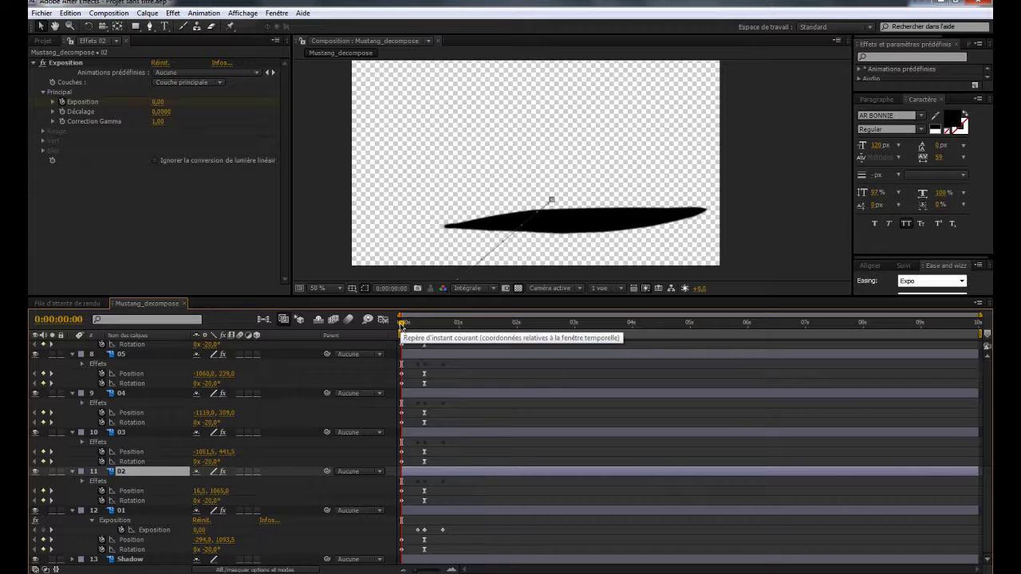
left_click_drag(401, 326, 408, 324)
scroll(133, 408, "up", 4)
scroll(134, 408, "up", 3)
key("ctrl+a")
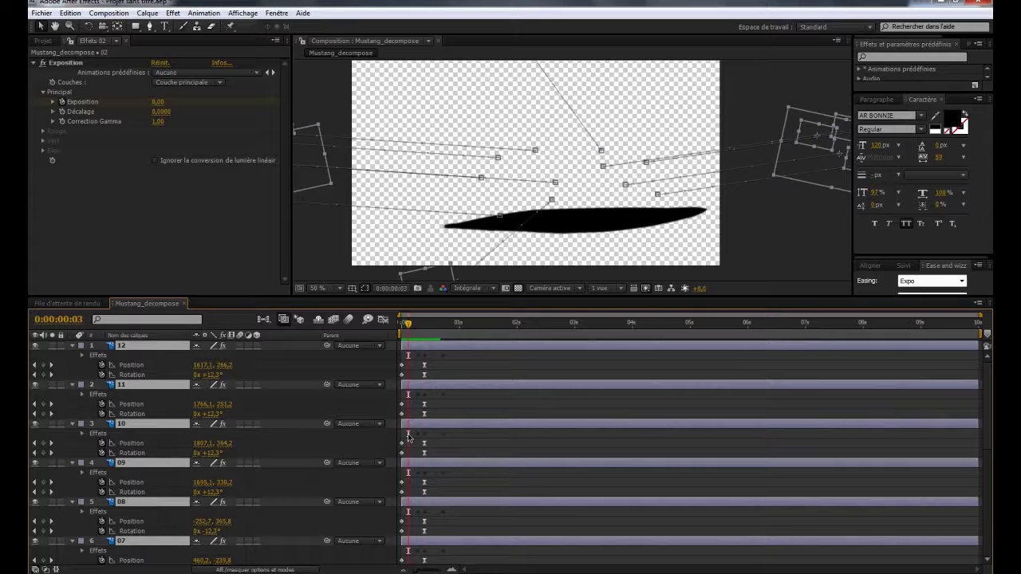
key("ctrl+z")
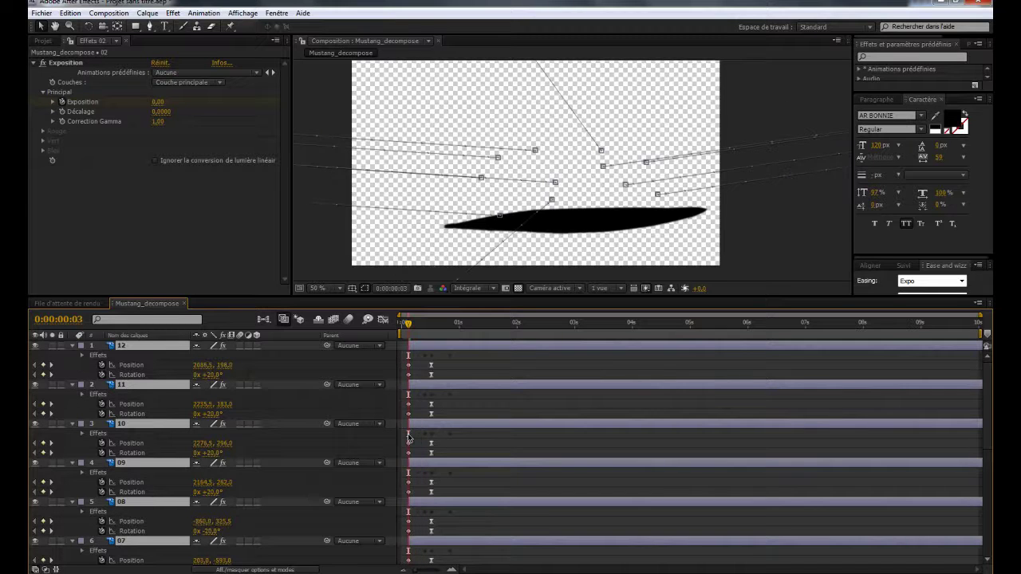
Collapse the displayed properties of layers 02 through 12 in the timeline and clear the layer selection.
scroll(415, 483, "down", 3)
key("u")
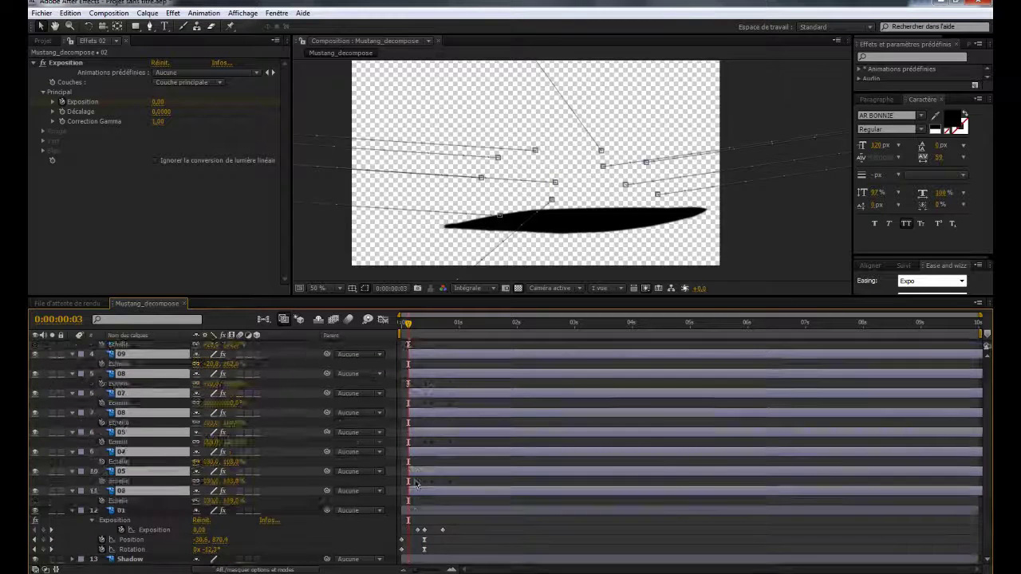
left_click(333, 545)
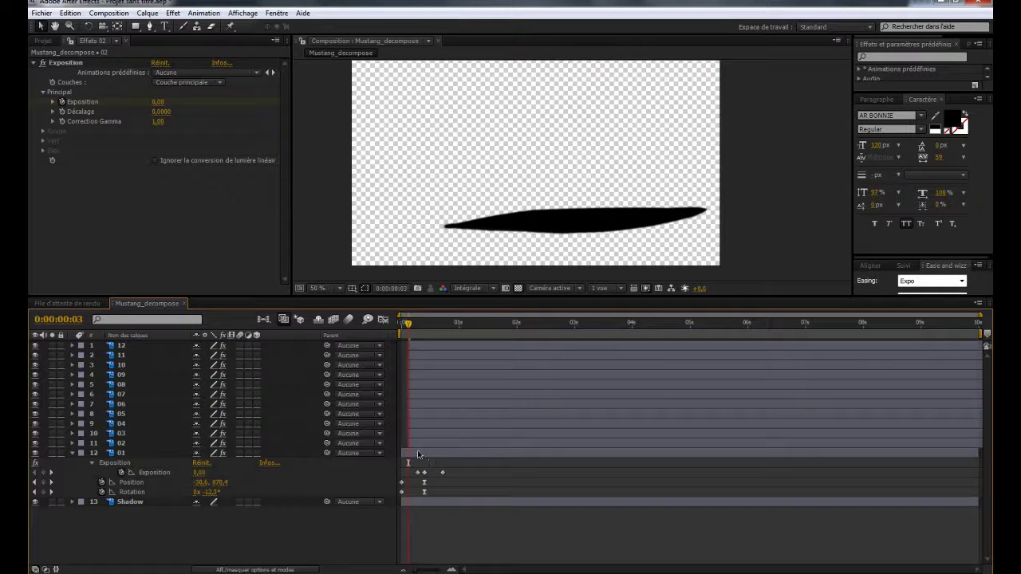
Shift layers 03 through 12 so that they start at 0:00:00:06.
key("Page_Down")
key("Page_Down")
key("Page_Down")
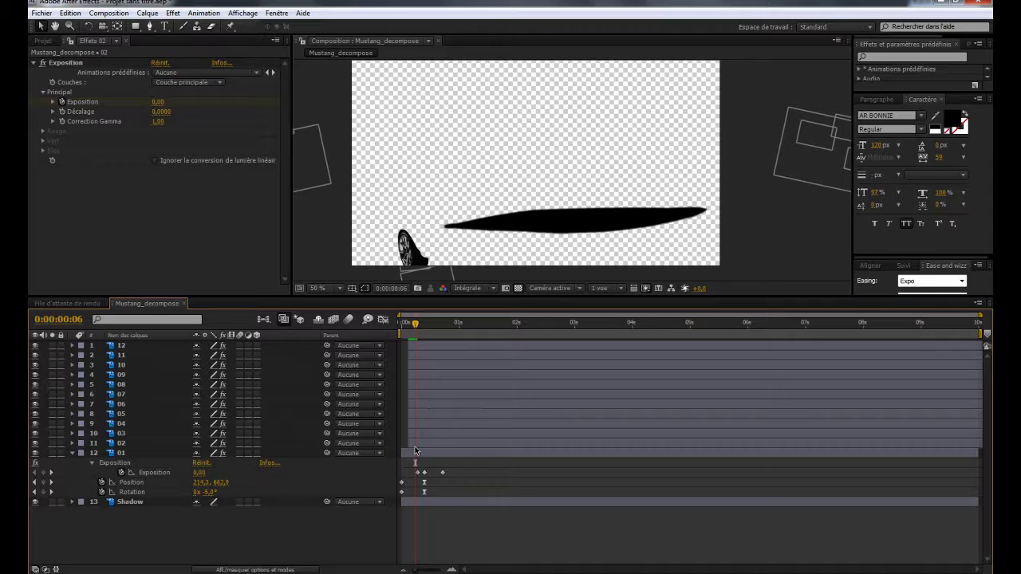
left_click(417, 431)
left_click(437, 346, "shift")
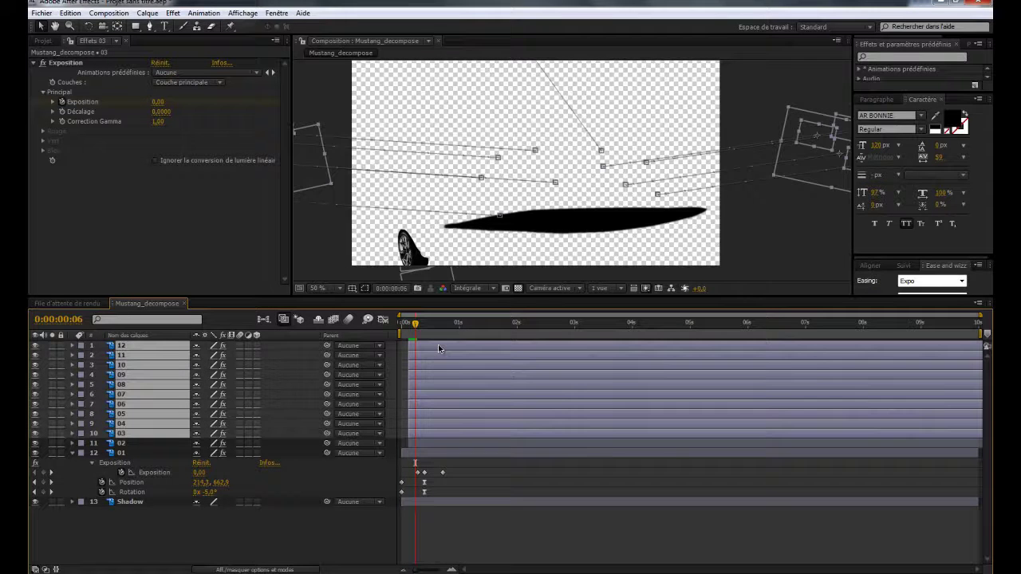
key("alt+Page_Down")
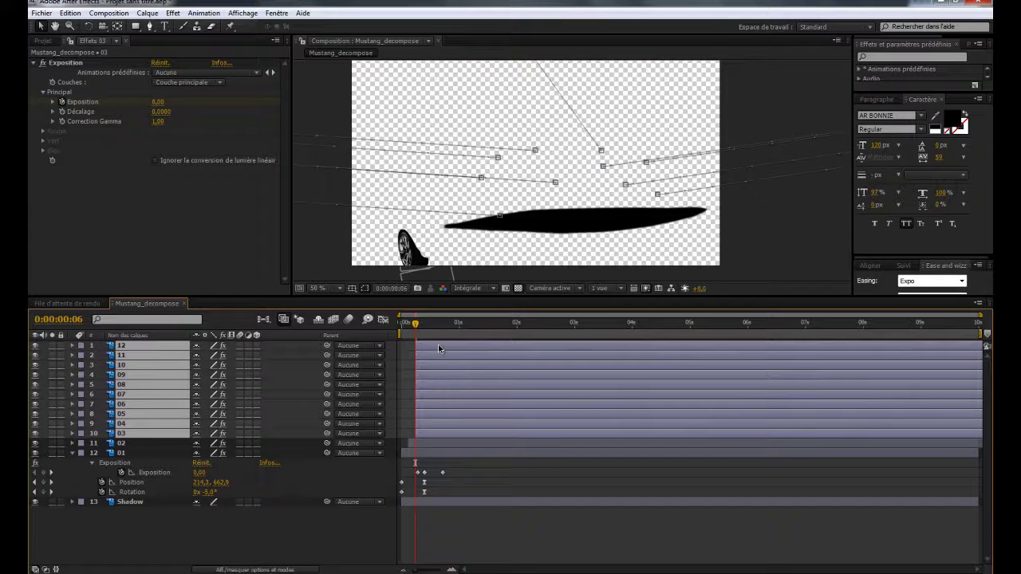
Shift layers 04 through 12 so that they start at 0:00:00:09.
key("Page_Down")
key("Page_Down")
key("Page_Down")
key("Page_Down")
left_click(423, 434, "ctrl")
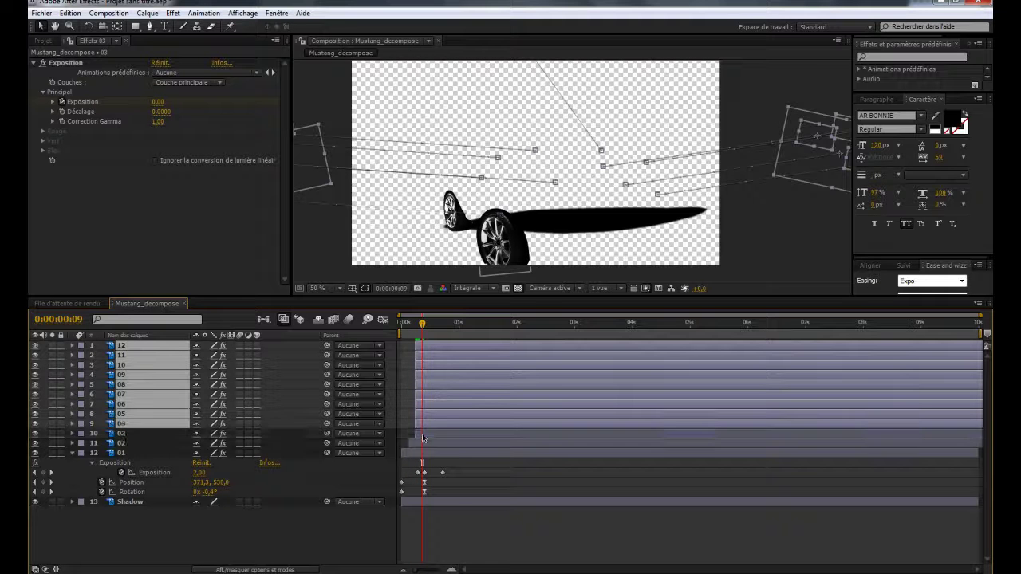
key("alt+Page_Down")
Shift layers 05 through 12 so that they start at 0:00:00:12.
key("Page_Down")
key("Page_Down")
key("Page_Down")
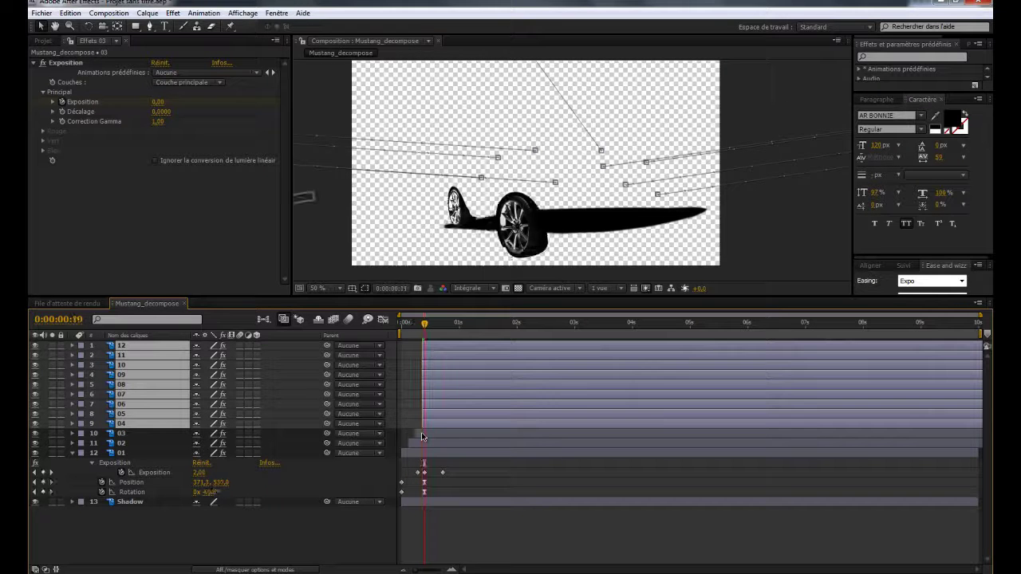
left_click(434, 424, "ctrl")
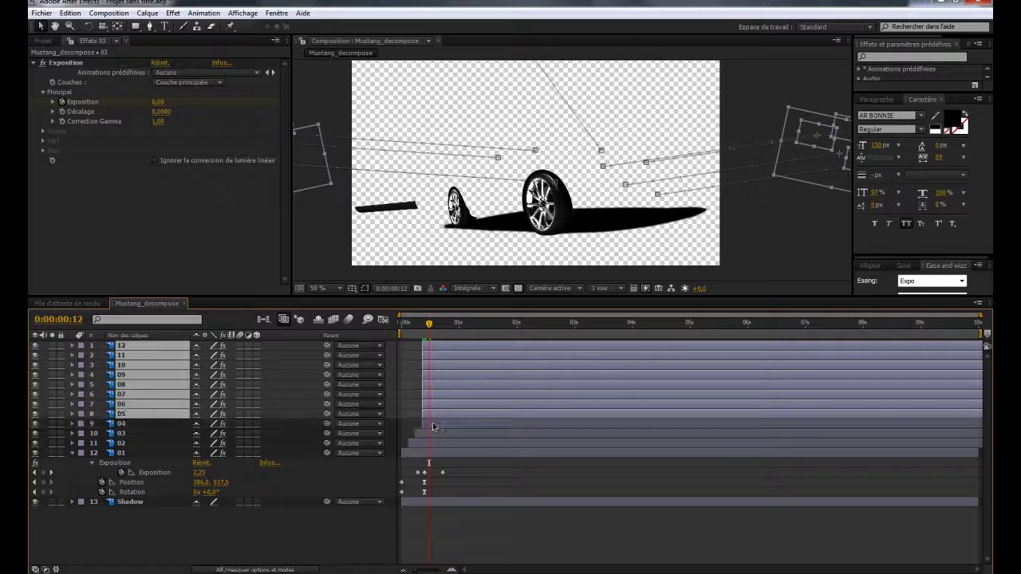
key("[")
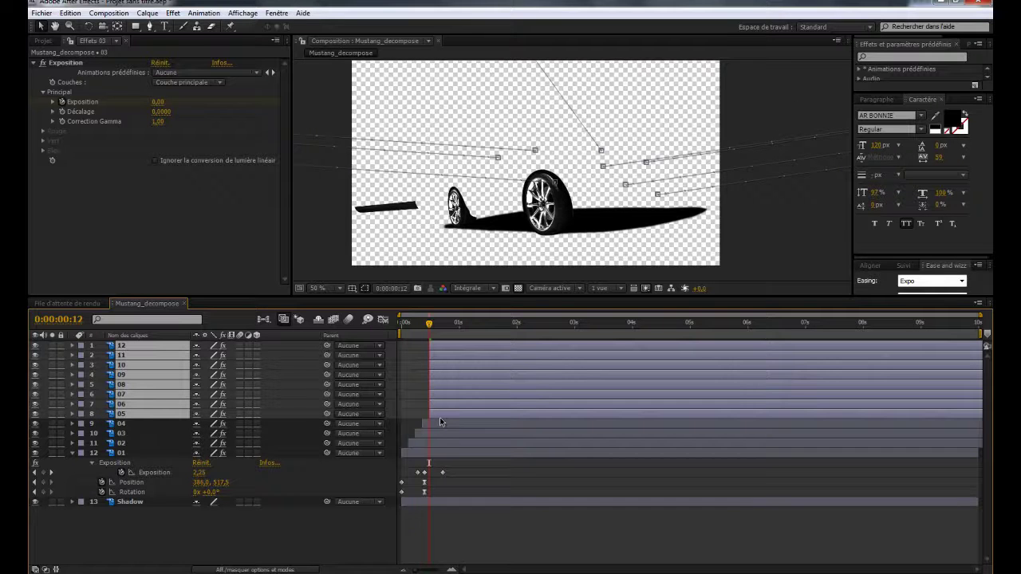
Shift layers 06 through 12 so that they start at 0:00:00:15.
key("Page_Down")
key("Page_Down")
key("Page_Down")
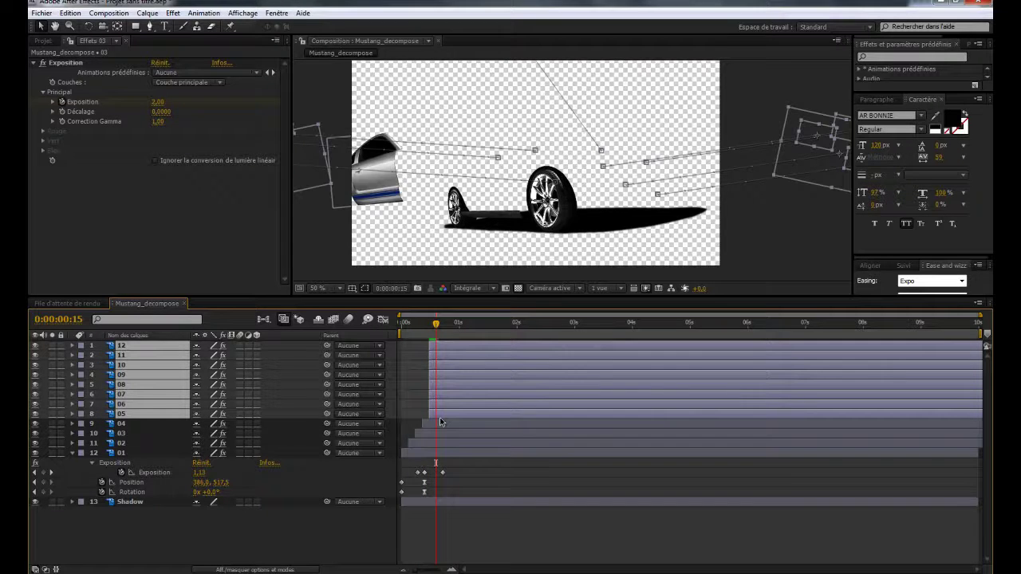
left_click(445, 416, "ctrl")
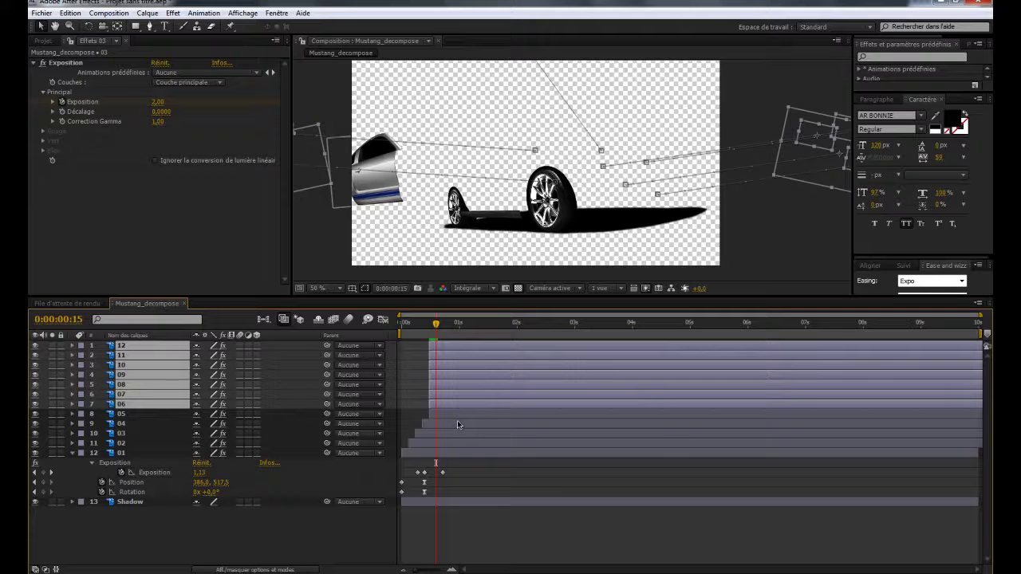
key("[")
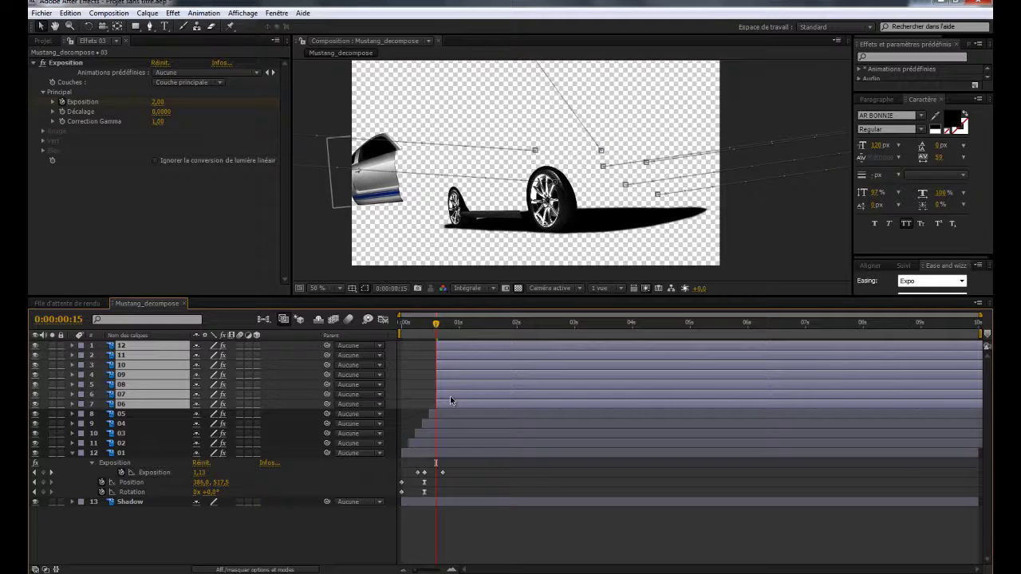
Shift layers 07 through 12 so that they start at 0:00:00:18.
key("Page_Down")
key("Page_Down")
key("Page_Down")
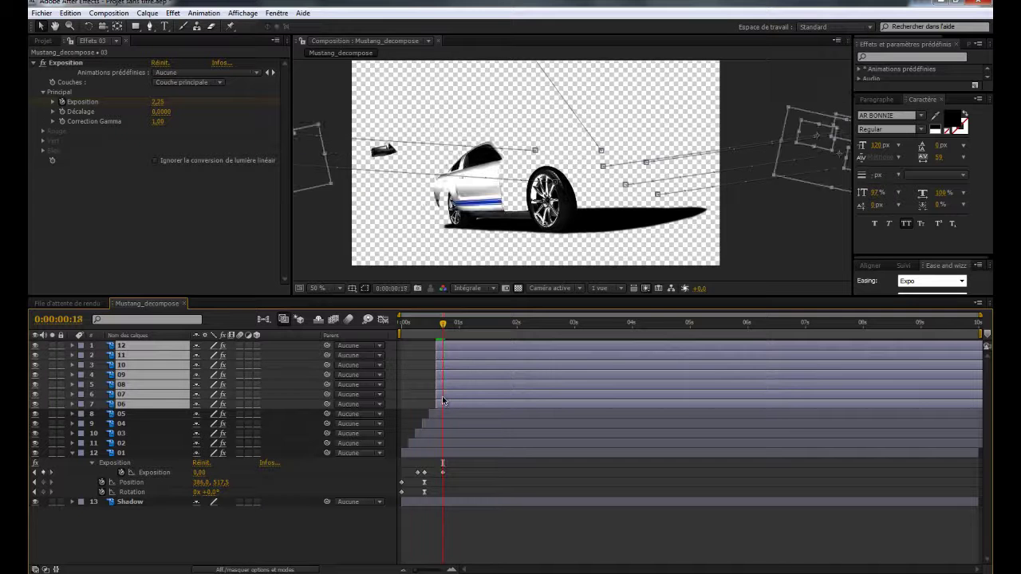
left_click(445, 405, "ctrl")
key("[")
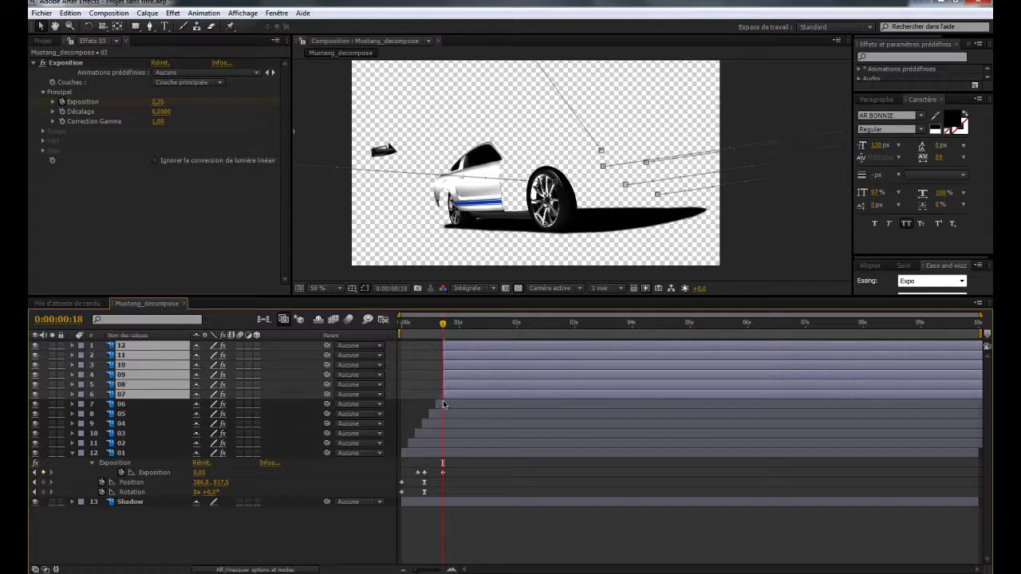
Shift layers 08 through 12 so that they start at 0:00:00:21.
key("Page_Down")
key("Page_Down")
key("Page_Down")
left_click(464, 400, "ctrl")
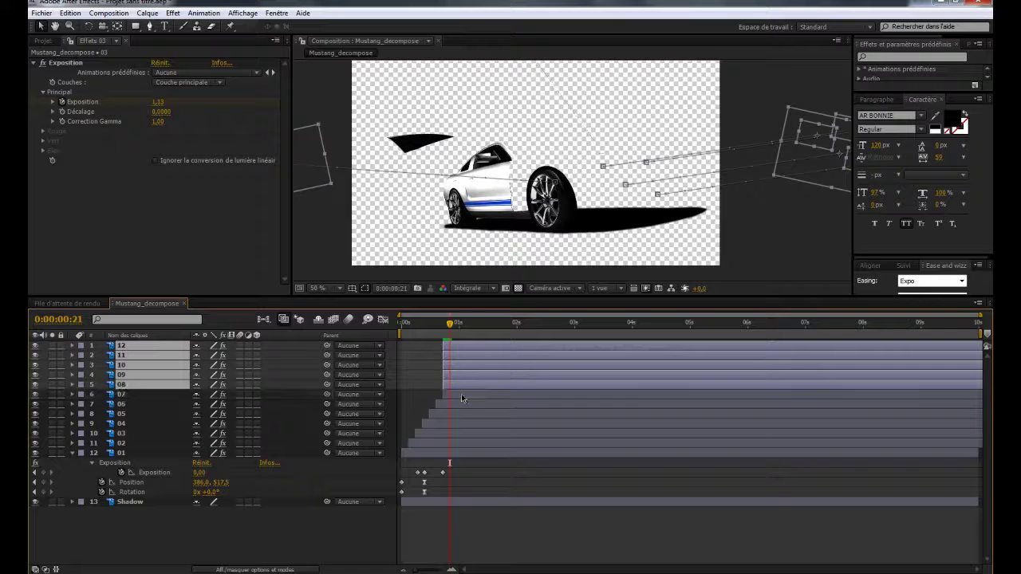
key("[")
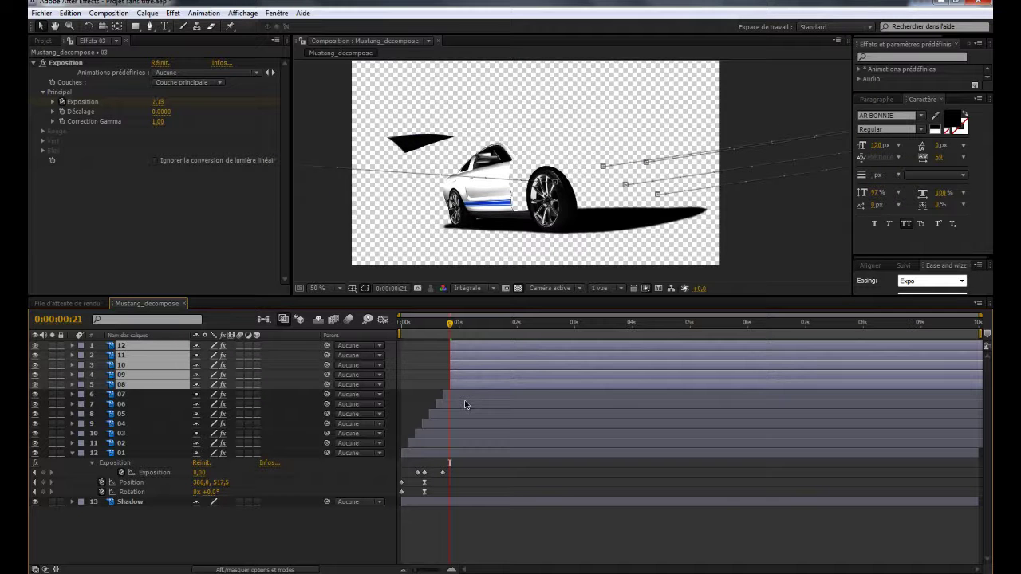
Shift layers 09 through 12 so that they start at 0:00:00:24.
key("Page_Down")
key("Page_Down")
key("Page_Down")
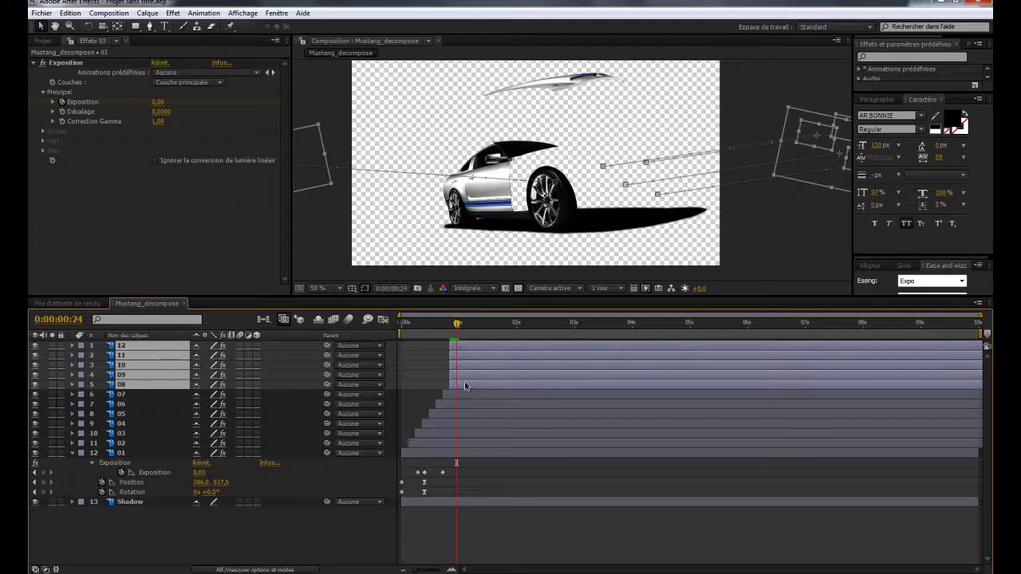
left_click(464, 384, "ctrl")
key("[")
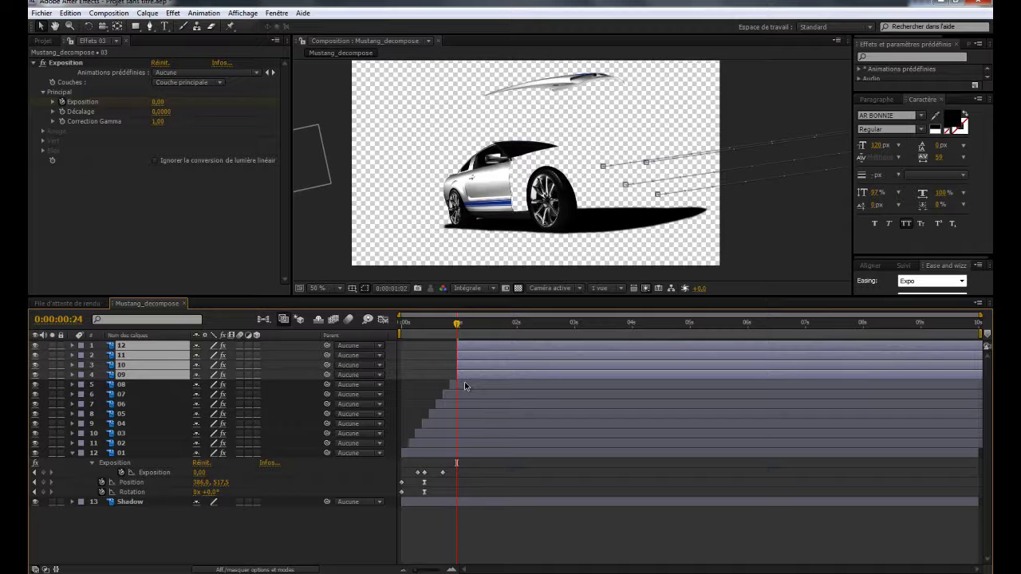
Shift layers 10 through 12 so that they start at 0:00:01:02.
key("Page_Down")
key("Page_Down")
key("Page_Down")
left_click(481, 373, "ctrl")
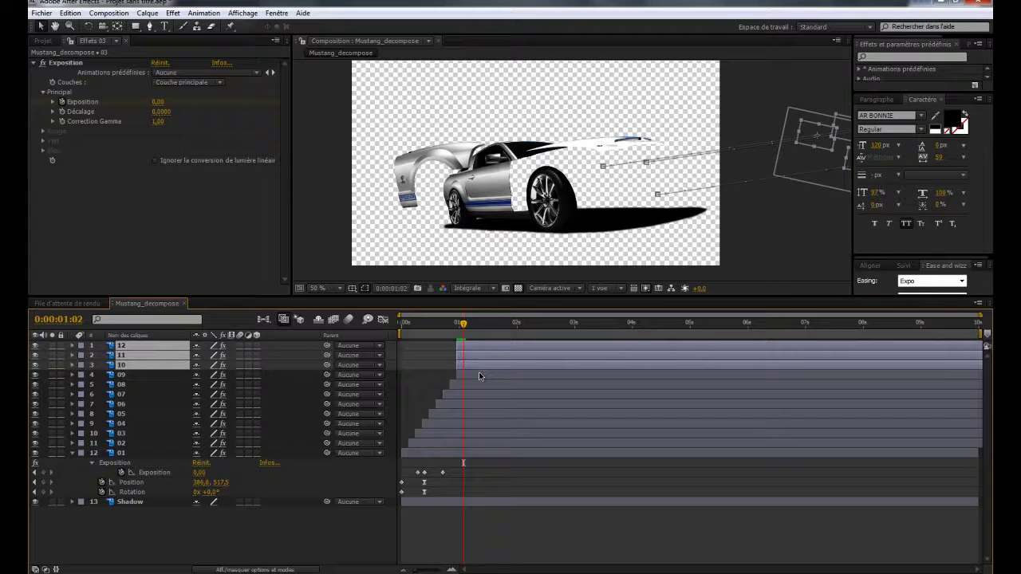
key("[")
Shift layers 11 and 12 so that they start at 0:00:01:05.
key("Page_Down")
key("Page_Down")
key("Page_Down")
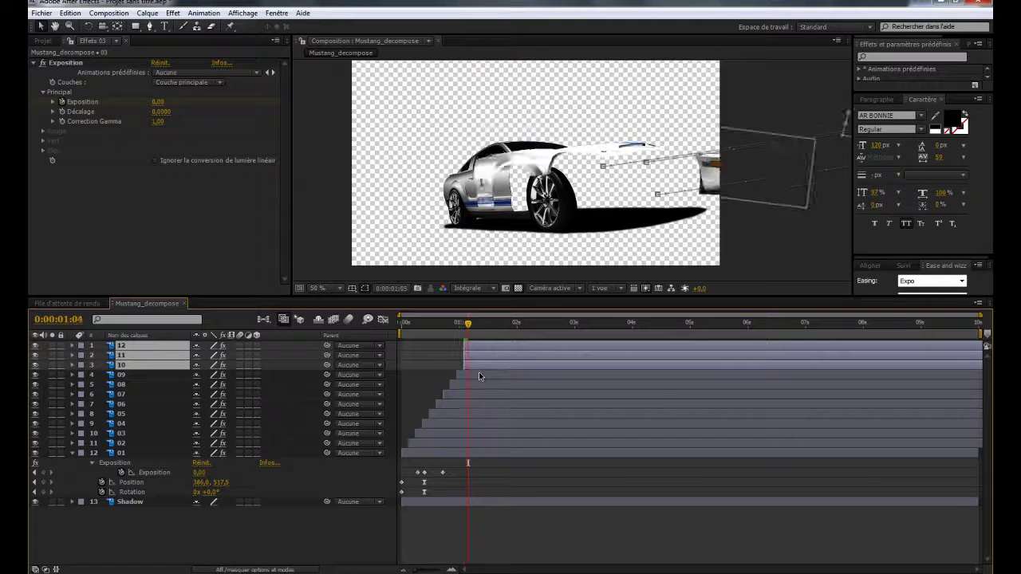
left_click(485, 365, "ctrl")
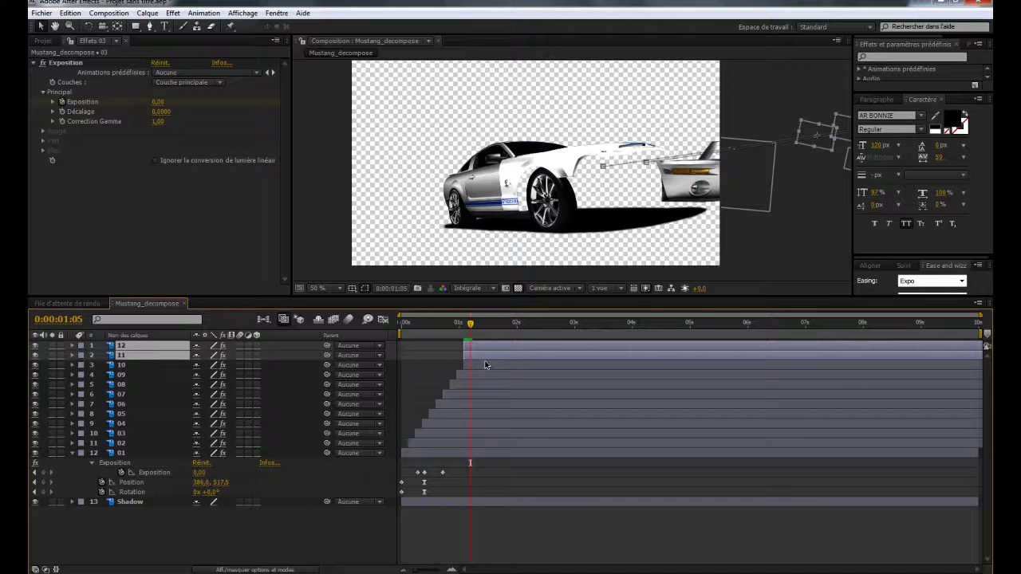
key("[")
Shift layer 12 so that it starts at 0:00:01:08.
key("Page_Down")
key("Page_Down")
key("Page_Down")
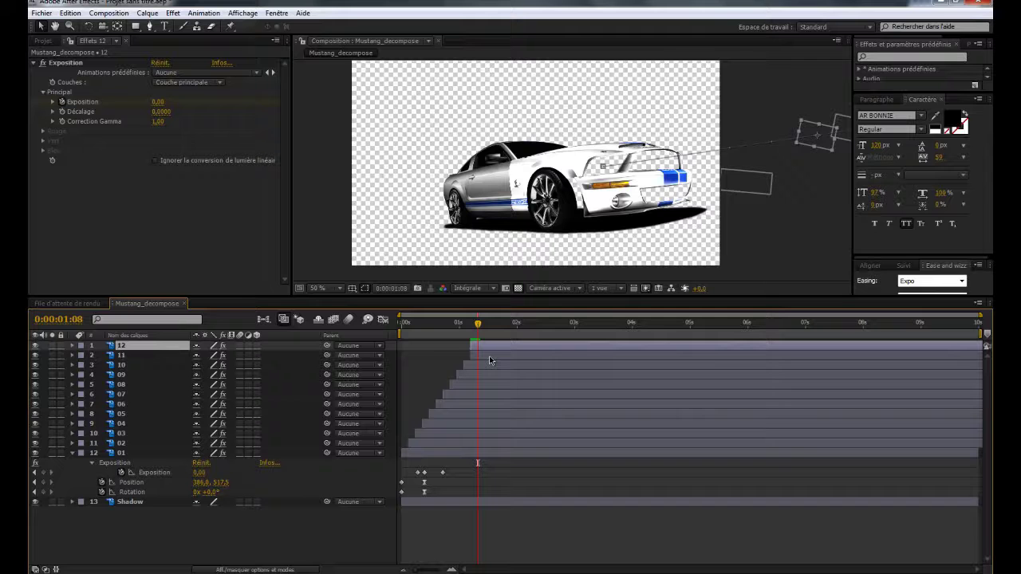
Reveal the keyframes of layers 01 through 12 and add a Position keyframe to each at 0:00:01:24.
left_click_drag(453, 327, 515, 323)
key("u")
left_click(510, 344)
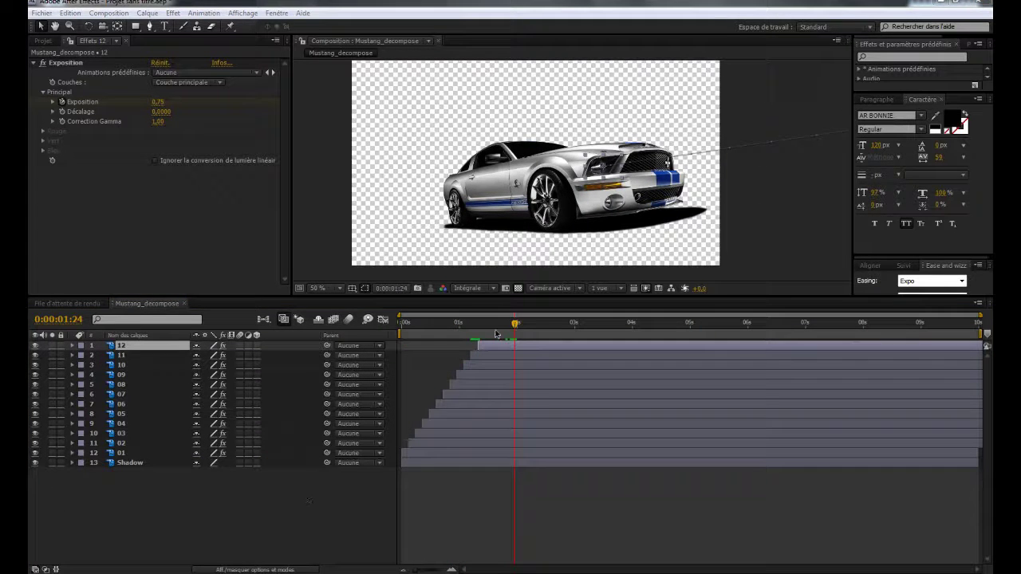
left_click(122, 453, "shift")
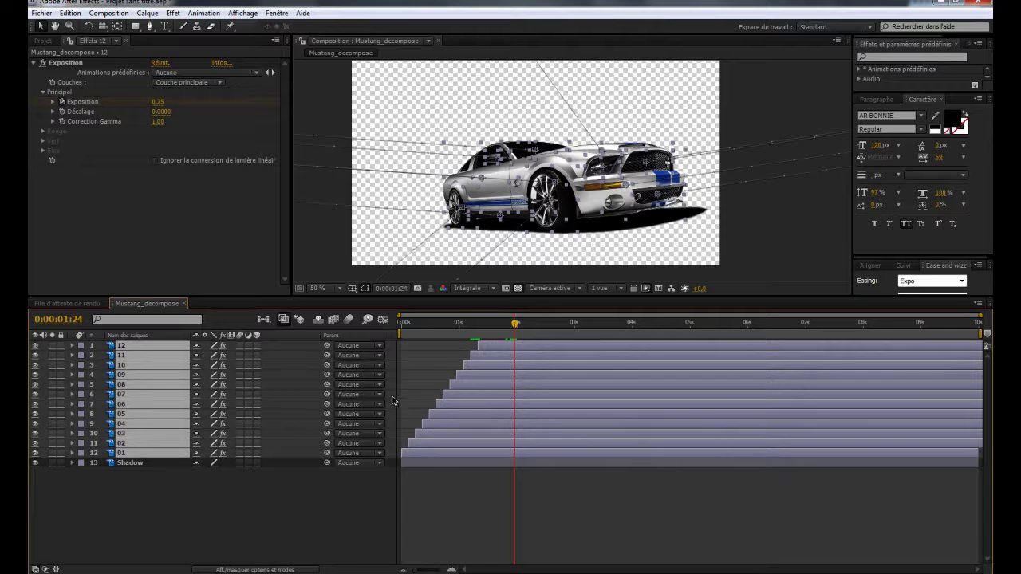
key("u")
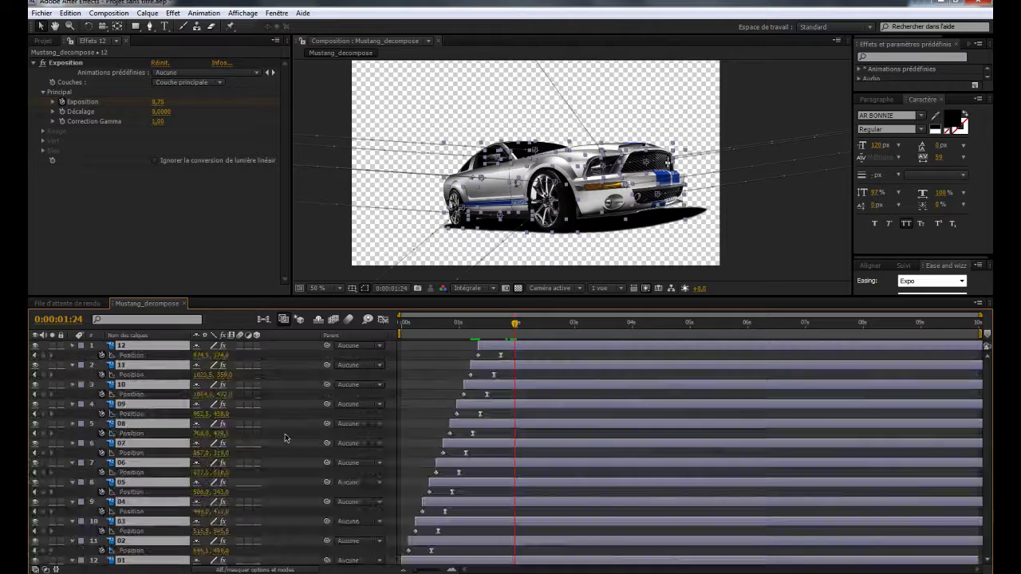
left_click(43, 355)
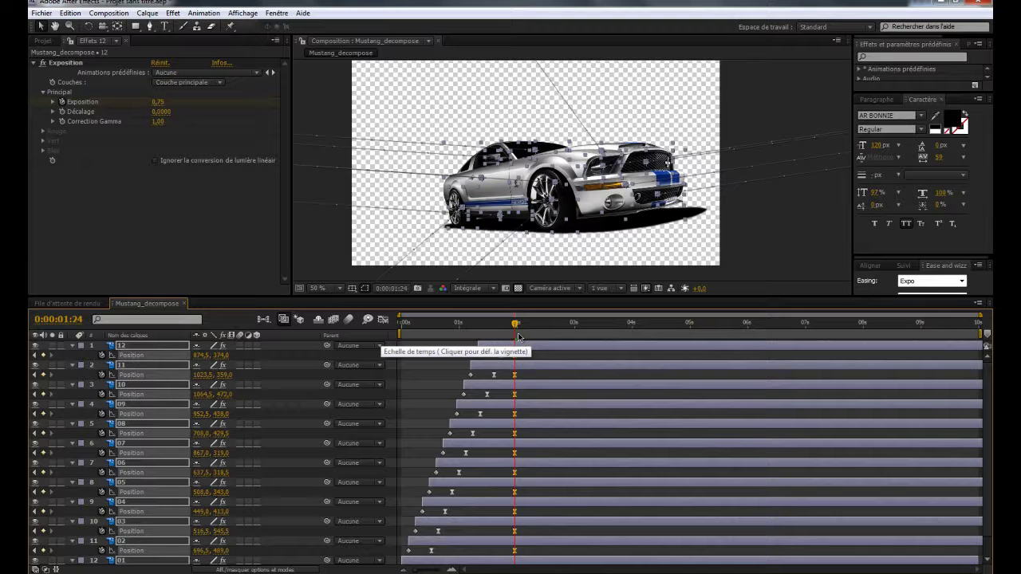
Lower layers 01 through 12 together by 40 px at 0:00:02:04 to add a second set of Position keyframes.
left_click(518, 336)
key("Page_Down")
key("Page_Down")
key("Page_Down")
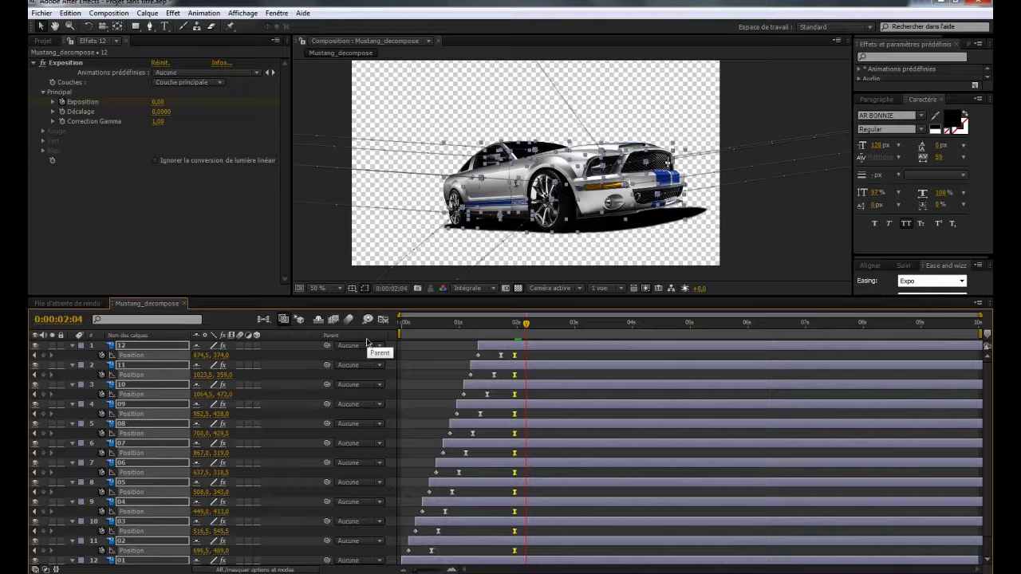
key("ctrl+v")
Convert the Position keyframes of layers 01 through 12 at 0:00:01:24 and 0:00:02:04 to linear interpolation and check the drop.
left_click(504, 324)
left_click_drag(504, 327, 513, 553)
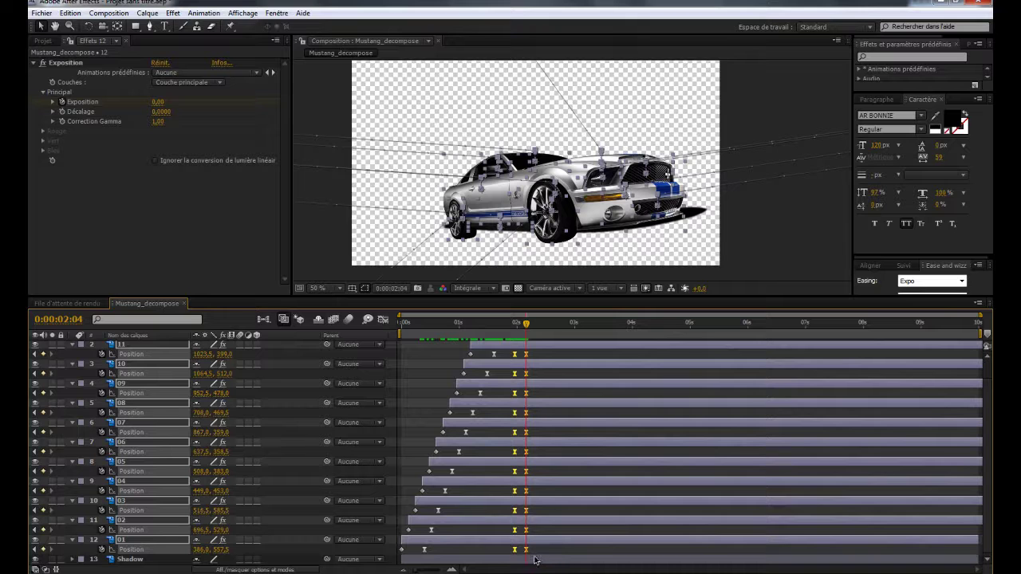
left_click(526, 552, "ctrl")
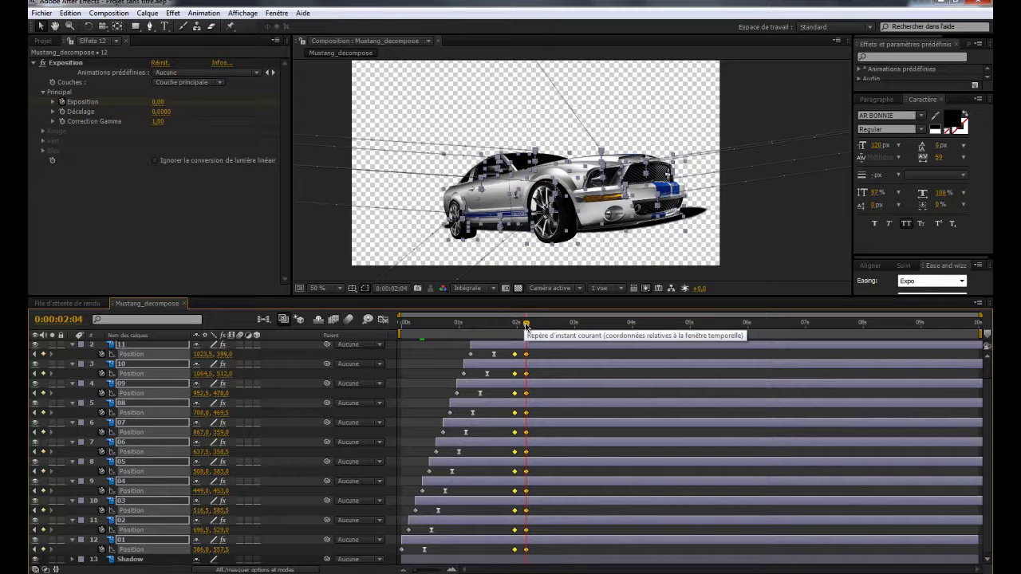
mouse_move(526, 327)
left_mouse_down()
mouse_move(505, 326)
mouse_move(514, 325)
left_mouse_up()
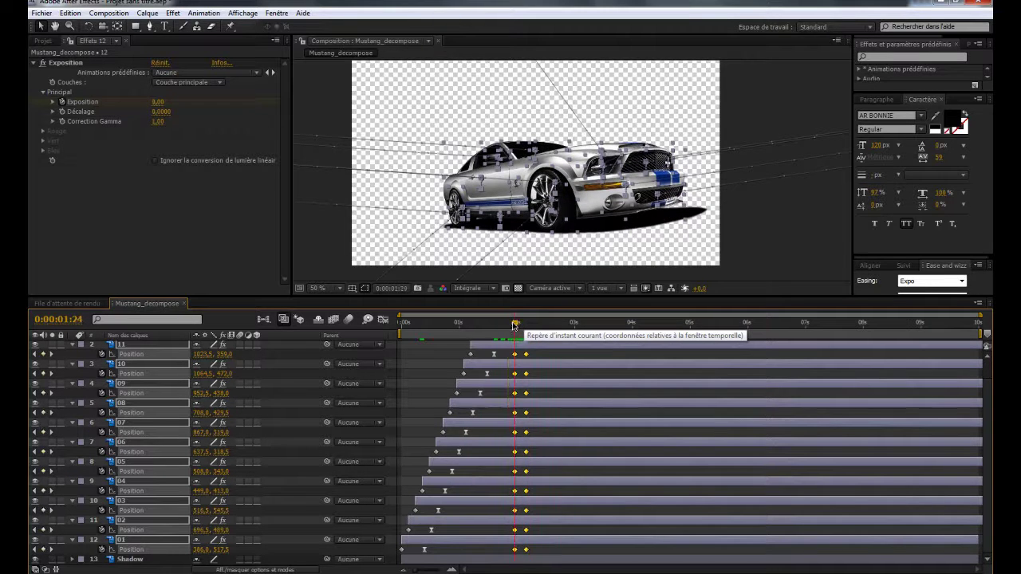
Move the drop keyframes of layers 03 through 12 to 0:00:02:01 and 0:00:02:06, leaving out wheel layers 01 and 02.
left_click(123, 541, "ctrl")
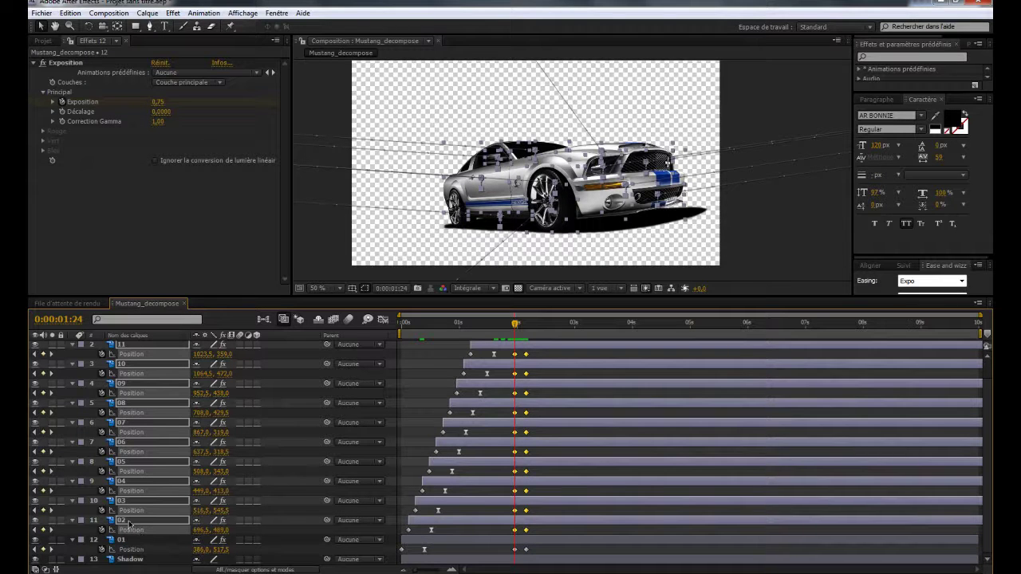
left_click(129, 523, "ctrl")
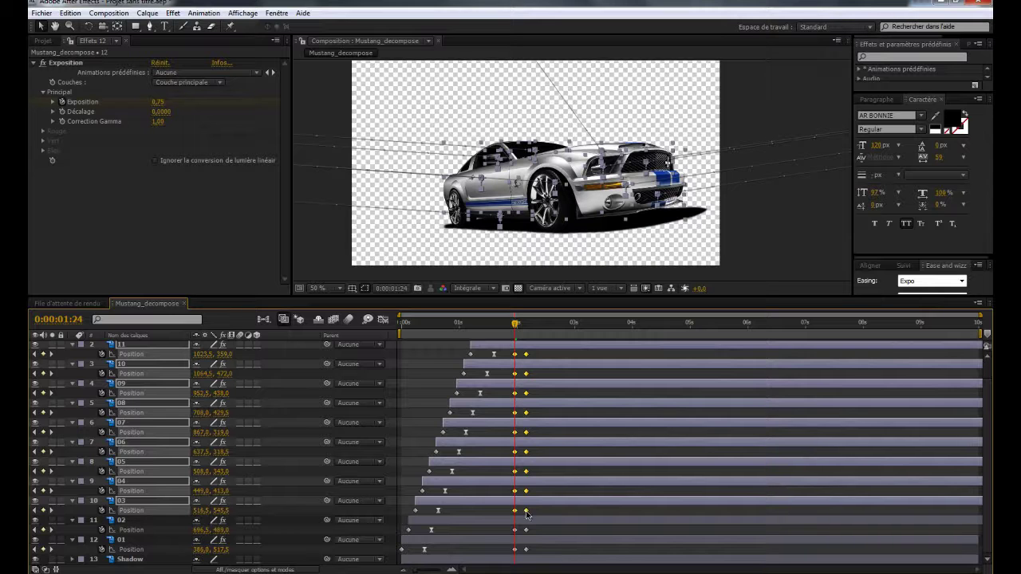
left_click_drag(527, 514, 532, 516)
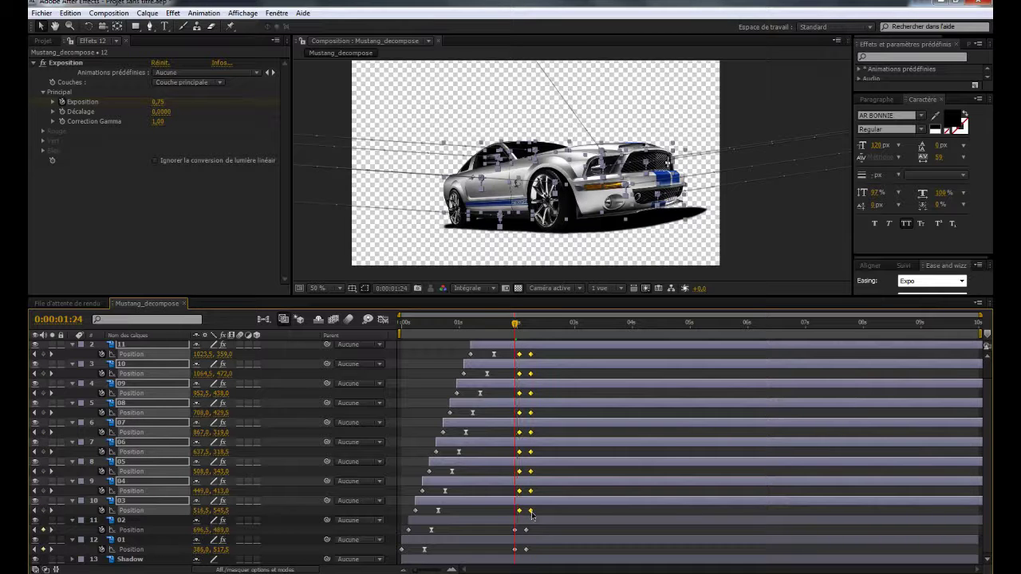
mouse_move(518, 325)
left_mouse_down()
mouse_move(511, 330)
mouse_move(544, 333)
mouse_move(515, 339)
left_mouse_up()
key("ctrl+shift+a")
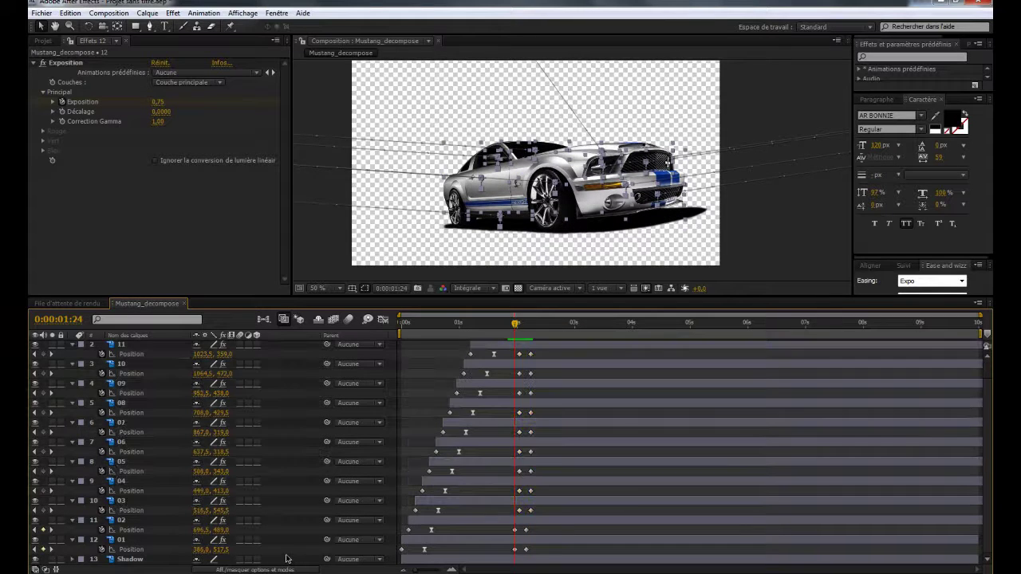
Add an Opacity keyframe of 0% to the Shadow layer at 0:00:02:04.
left_click(143, 562)
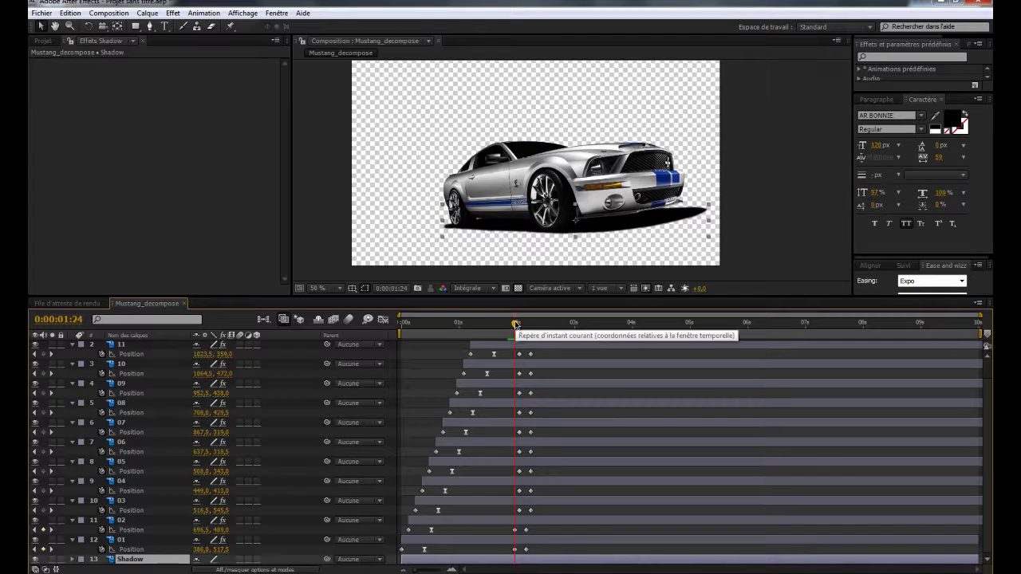
left_click_drag(515, 324, 527, 326)
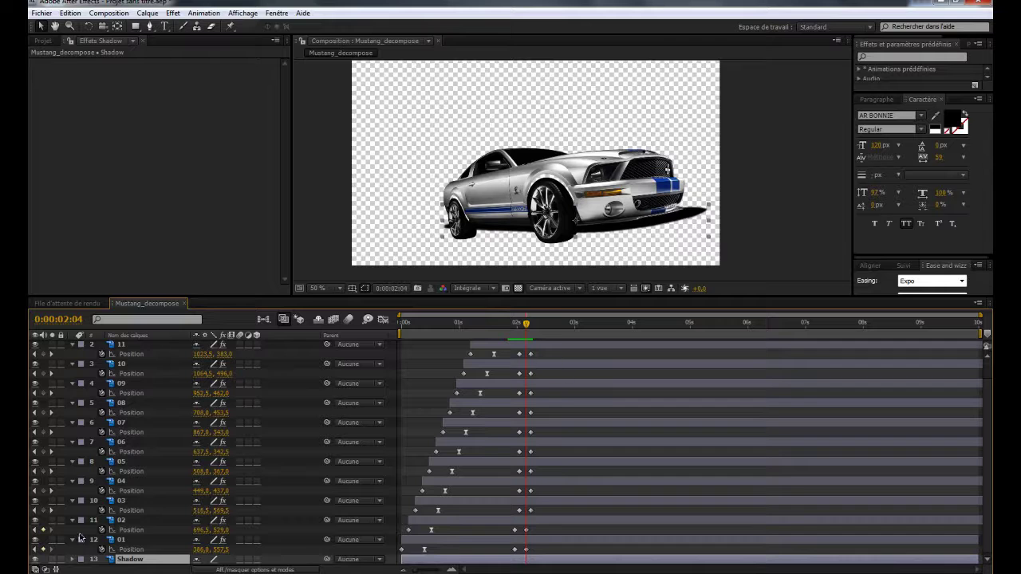
key("t")
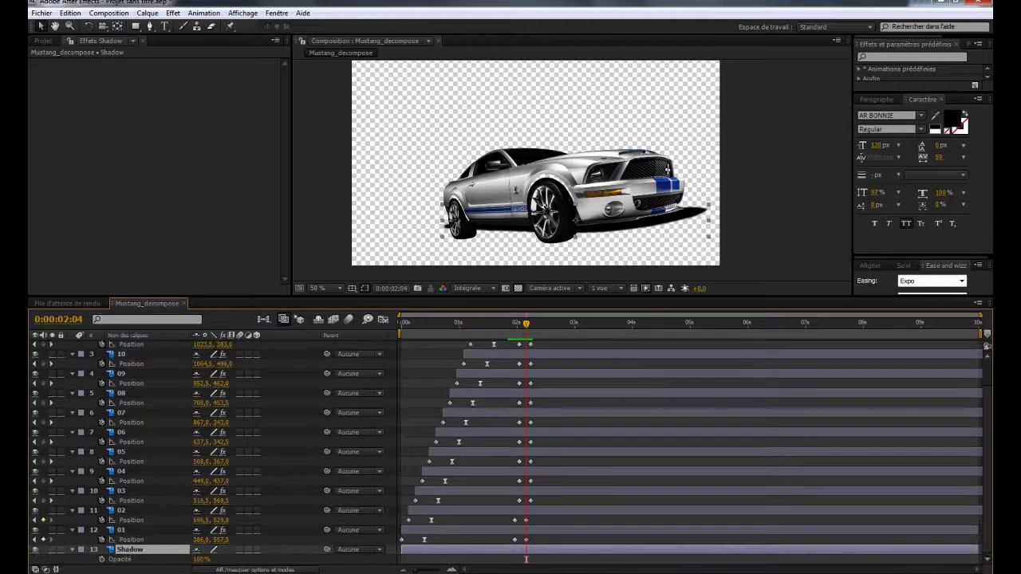
left_click(102, 560)
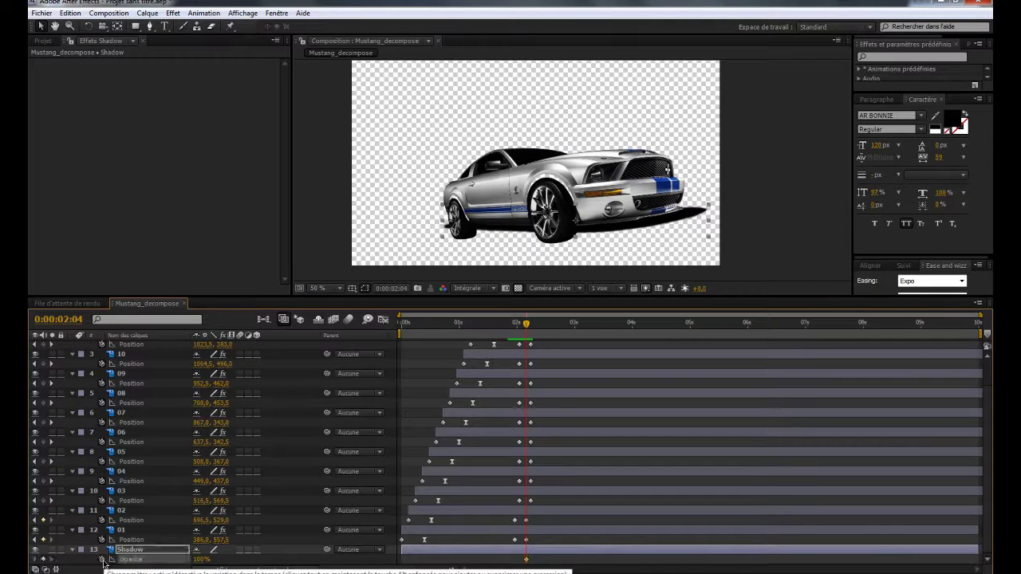
left_click(201, 559)
type("0")
key("Return")
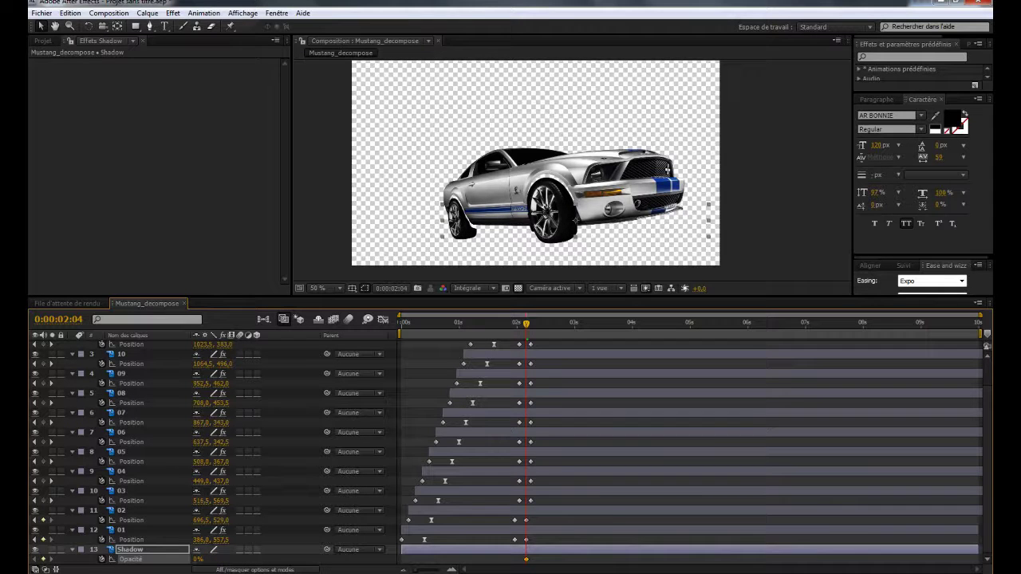
Set the Shadow layer's opacity to 100% at 0:00:02:07.
key("Page_Down")
key("Page_Down")
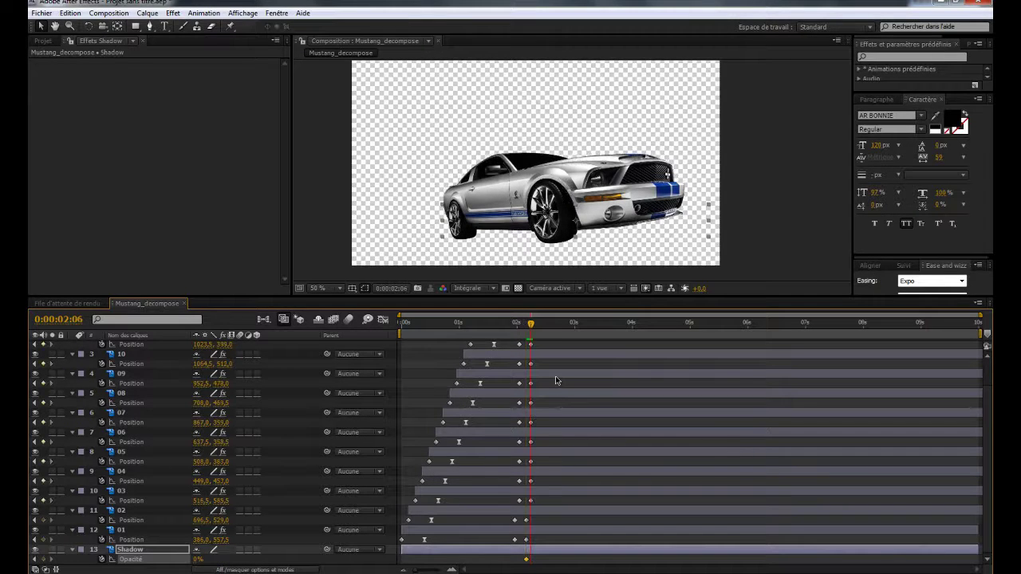
key("Page_Down")
left_click_drag(199, 560, 270, 551)
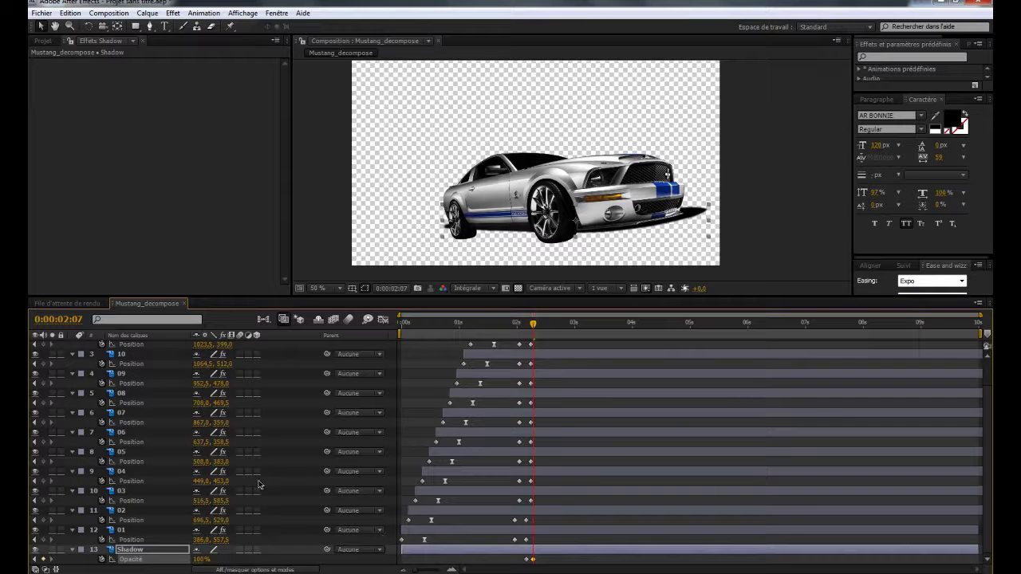
Lower the Shadow layer beneath the dropped car's wheels and move its 100% Opacity keyframe to 0:00:02:06.
left_click(139, 552)
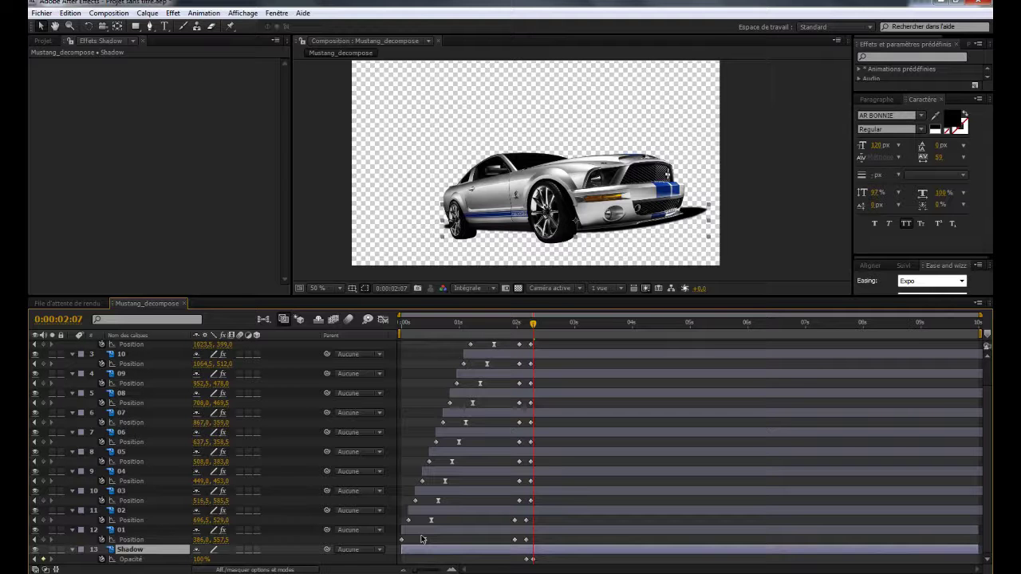
mouse_move(533, 324)
left_mouse_down()
mouse_move(516, 329)
mouse_move(549, 326)
left_mouse_up()
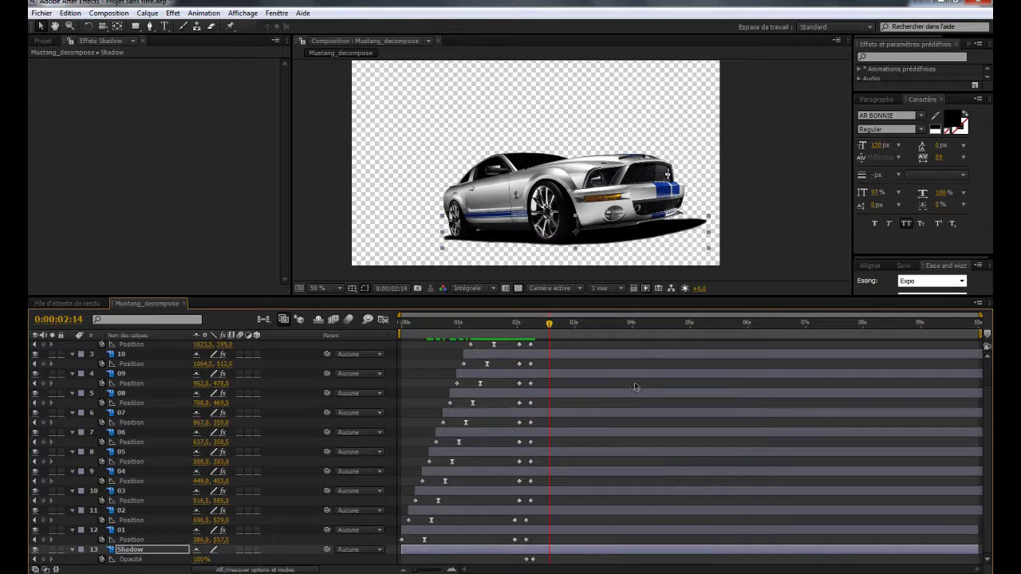
key("ctrl+shift+a")
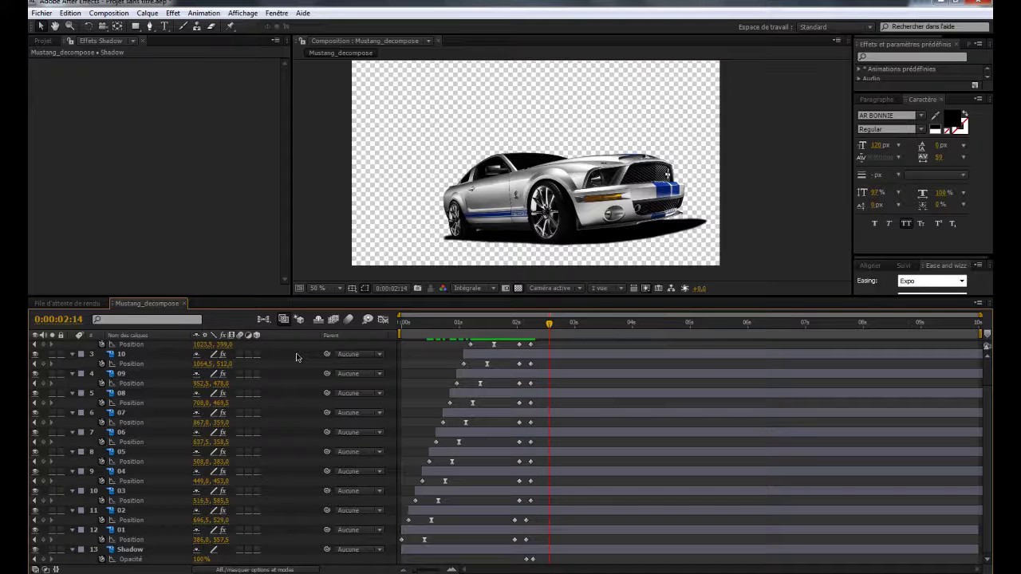
Collapse all layers and enable motion blur and 3D for layers 01 through 12 and Shadow.
key("ctrl+a")
key("u")
left_click(267, 508)
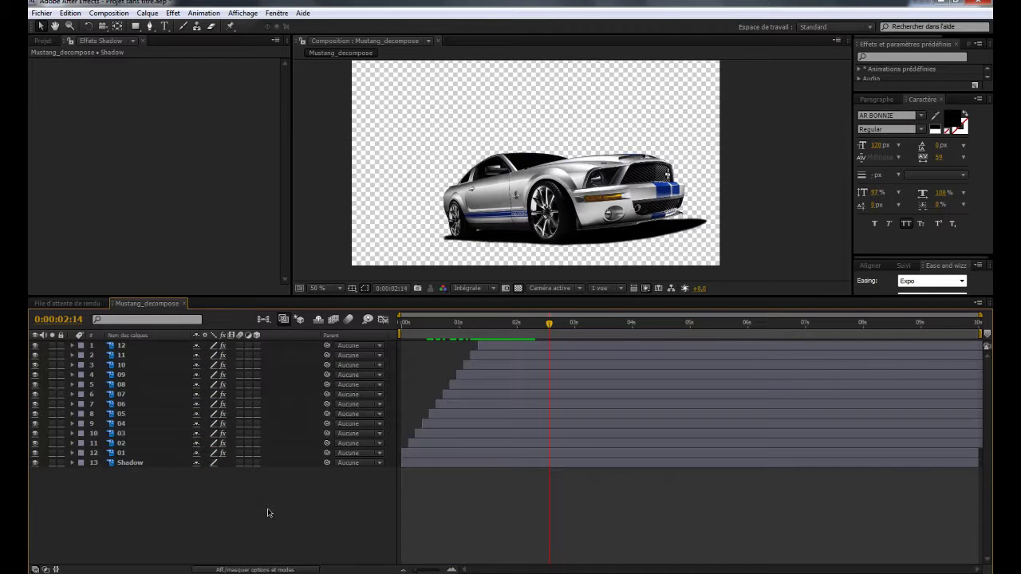
left_click_drag(177, 483, 240, 348)
left_click(240, 349)
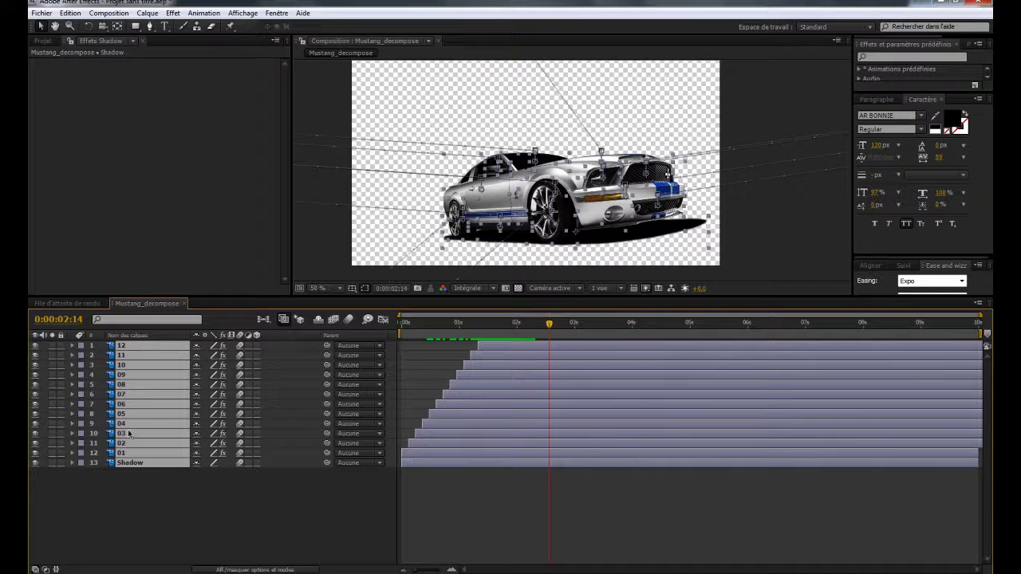
left_click(257, 349)
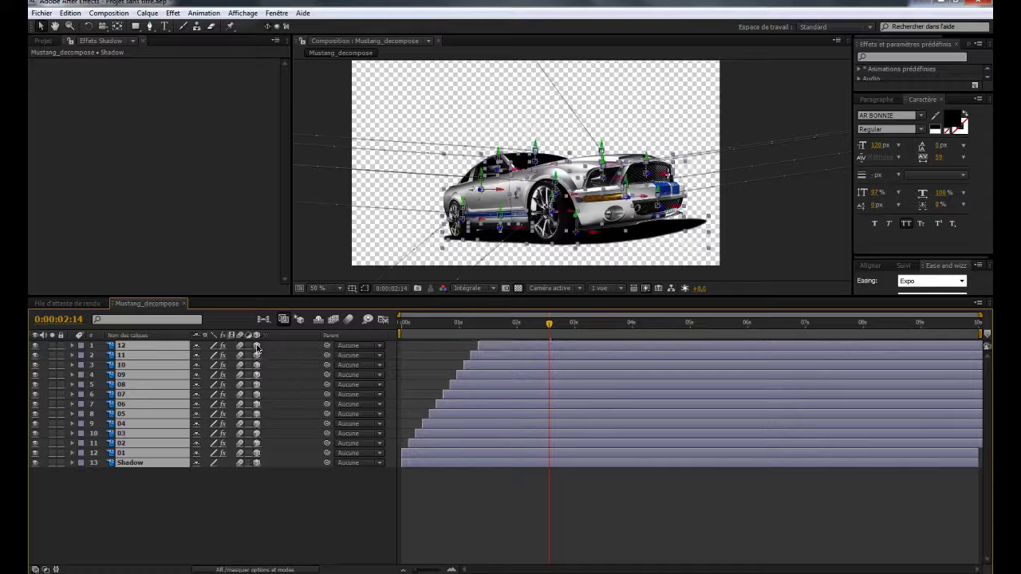
left_click(223, 486)
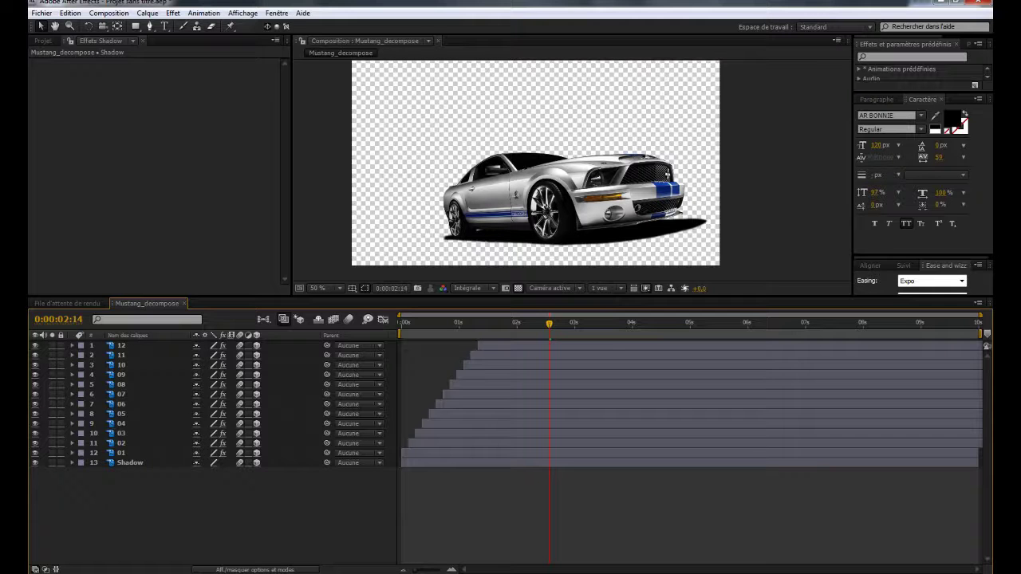
Create a light grey, composition-sized solid named WALL and place it beneath the Shadow layer.
right_click(224, 519)
mouse_move(319, 464)
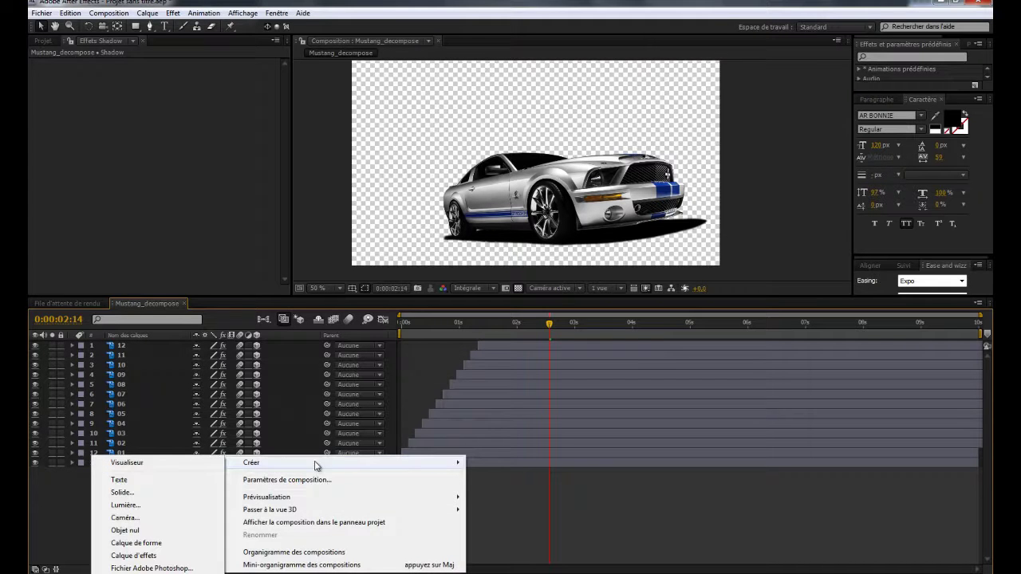
left_click(139, 493)
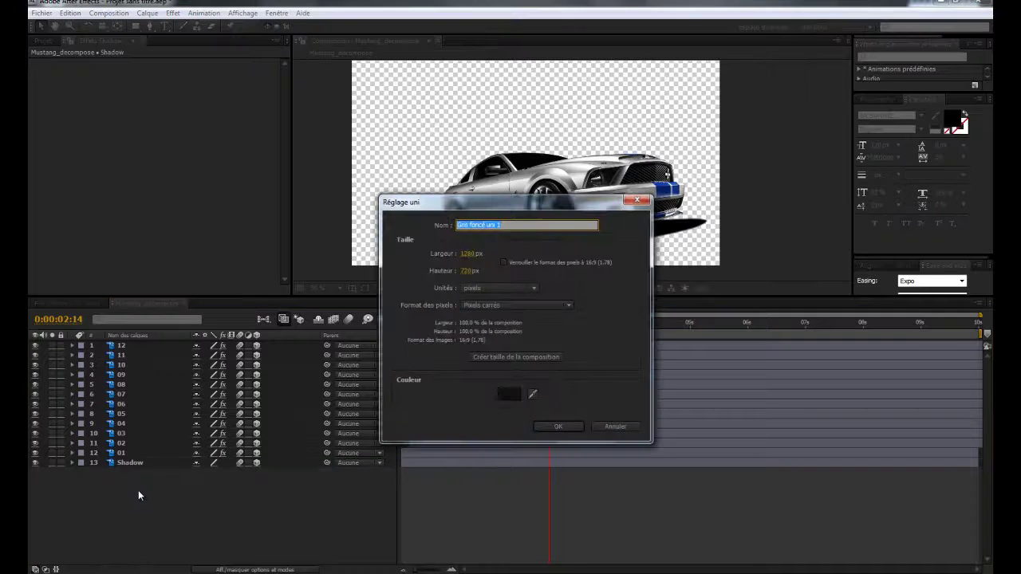
left_click(511, 360)
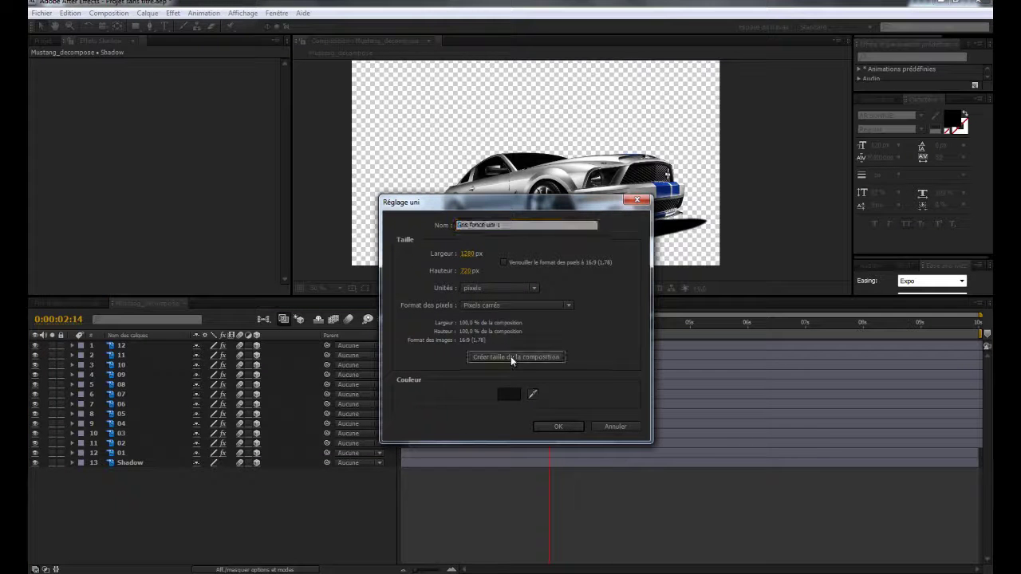
left_click(506, 394)
left_click_drag(556, 428, 531, 442)
left_click(795, 403)
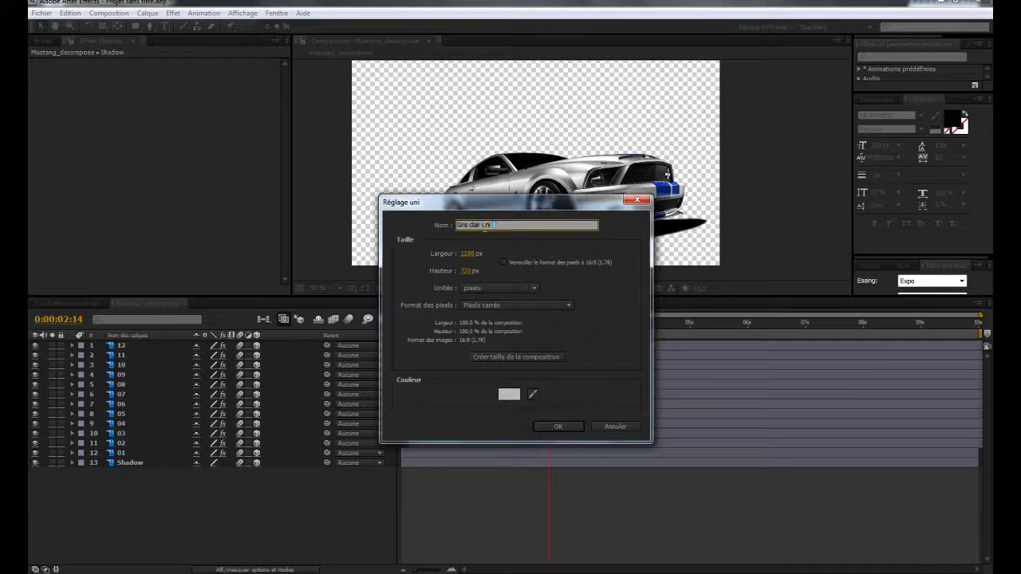
type("WALL")
left_click(556, 426)
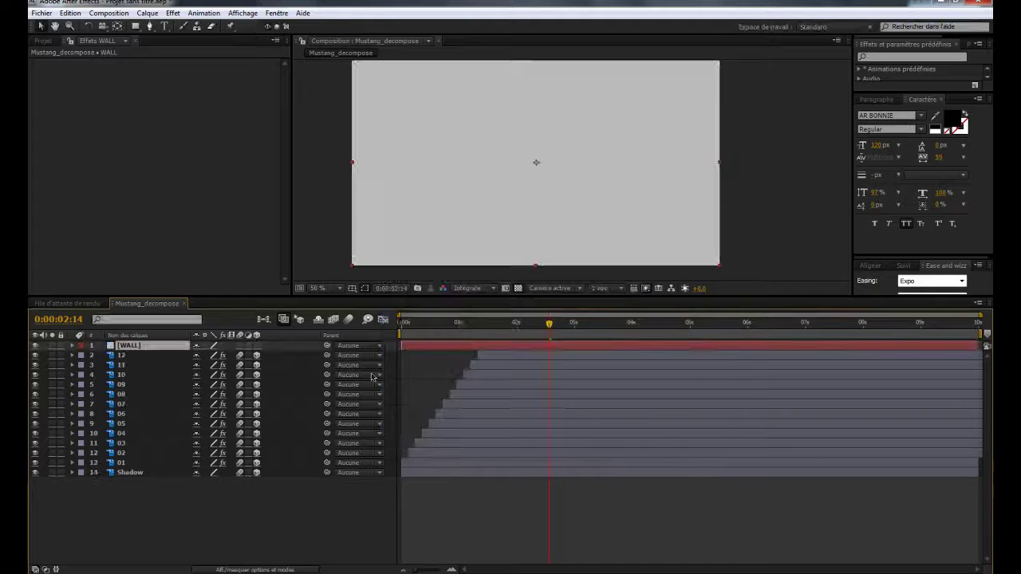
left_click_drag(135, 348, 141, 482)
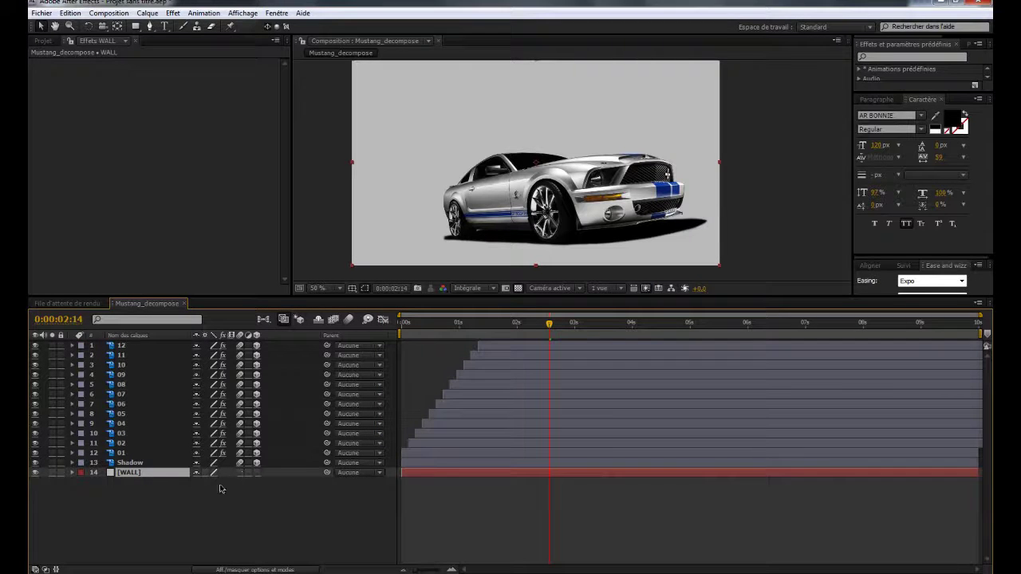
Make the WALL layer 3D, push it back to a Z position of 647 and scale it up past the frame edges.
left_click(256, 472)
key("p")
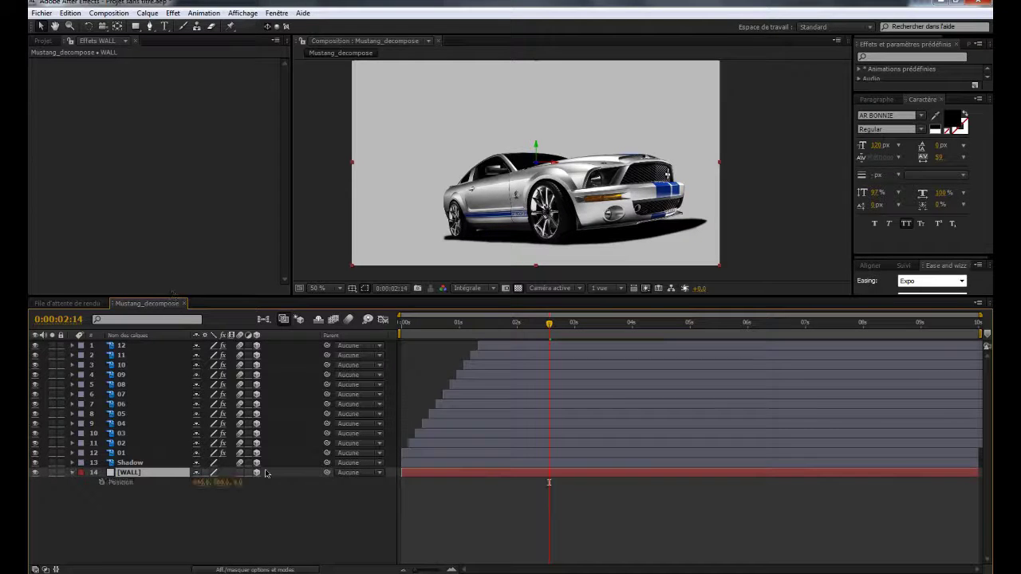
left_click_drag(238, 484, 590, 468)
scroll(686, 144, "down", 2)
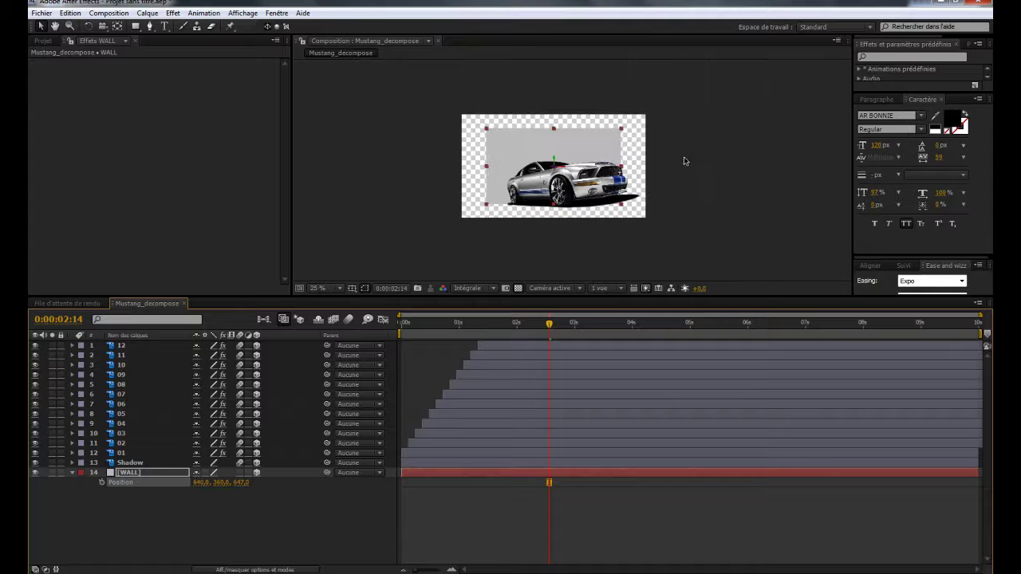
left_click_drag(623, 134, 670, 104)
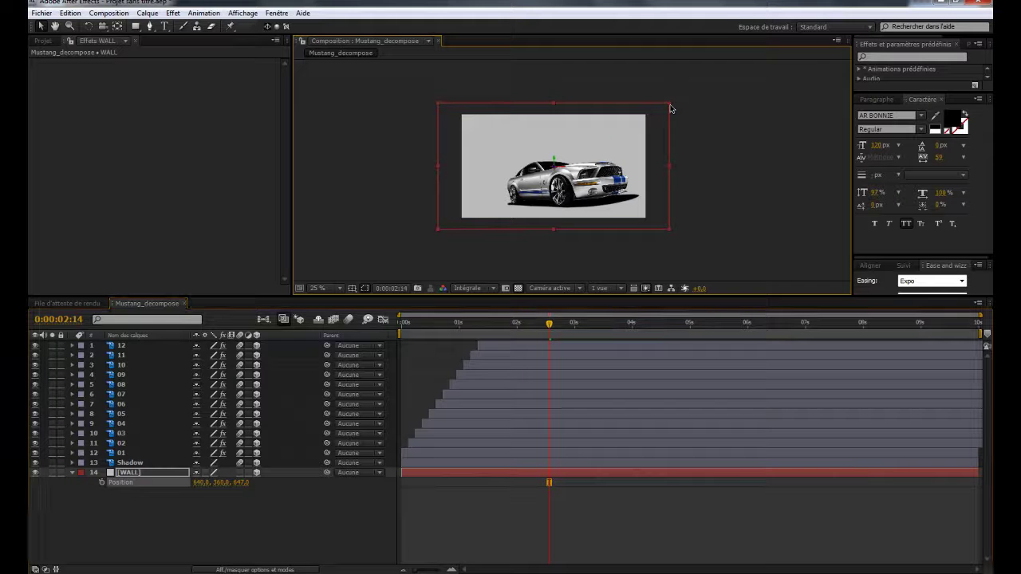
Duplicate the WALL layer and select the upper copy.
left_click(131, 482)
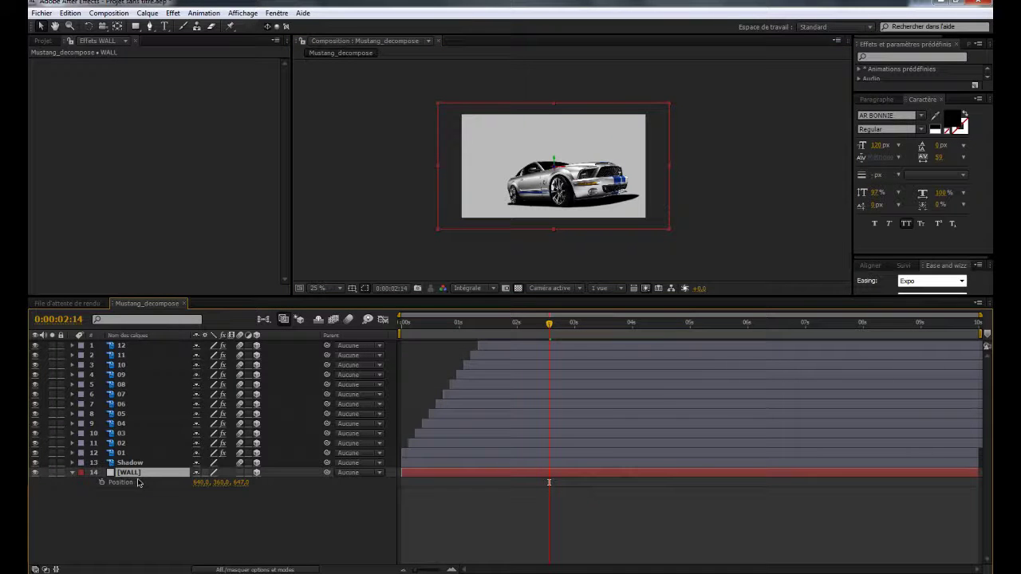
key("ctrl+d")
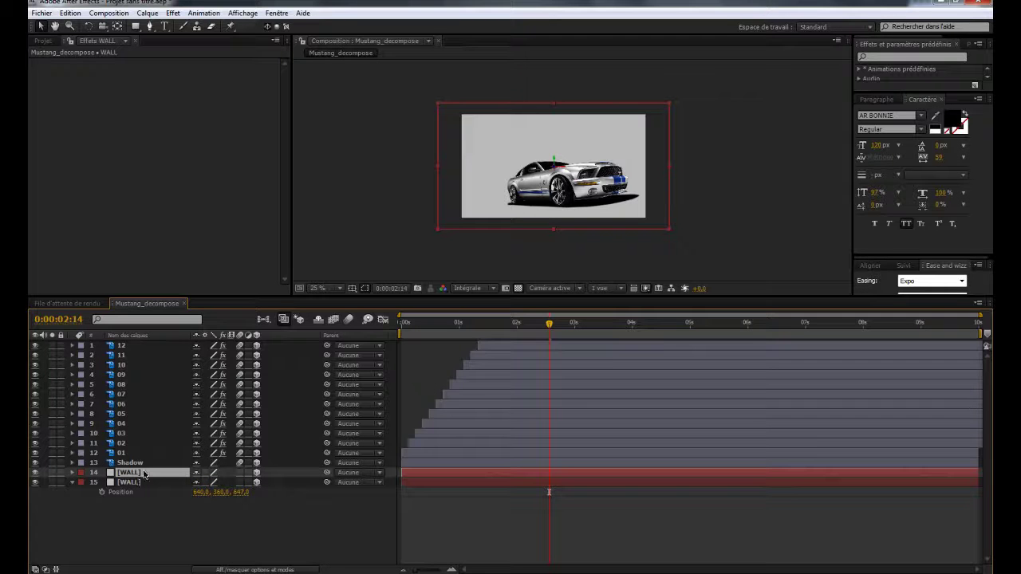
left_click(70, 13)
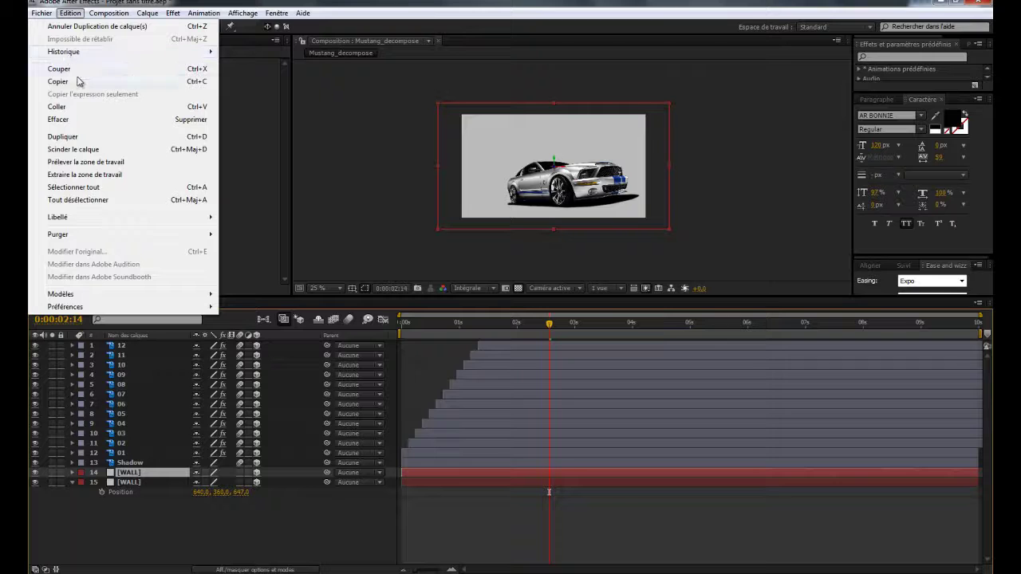
left_click(208, 540)
left_click(130, 473)
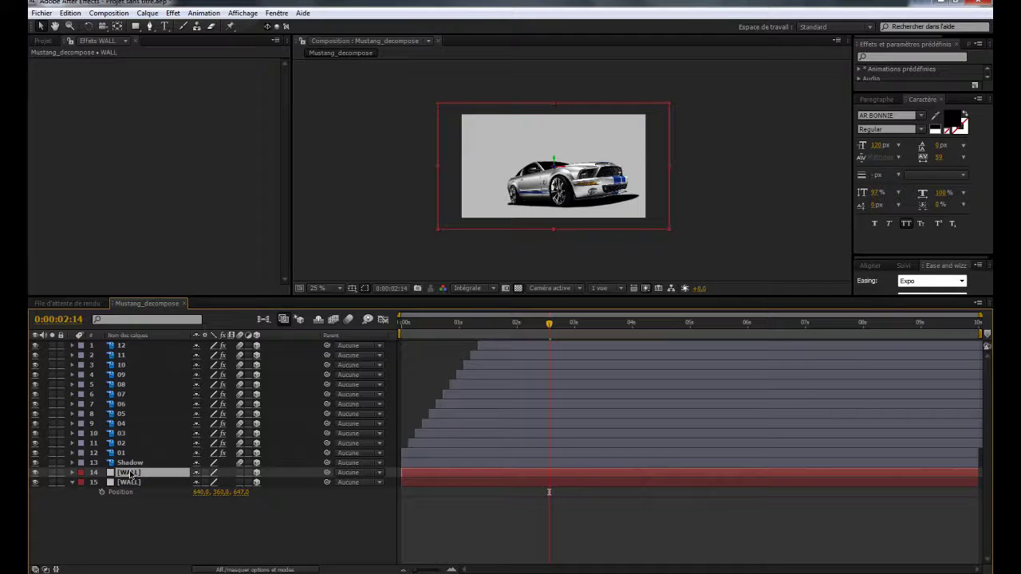
Turn the duplicated WALL into a new composition-sized solid named floor, coloured dark grey 191919.
left_click(147, 13)
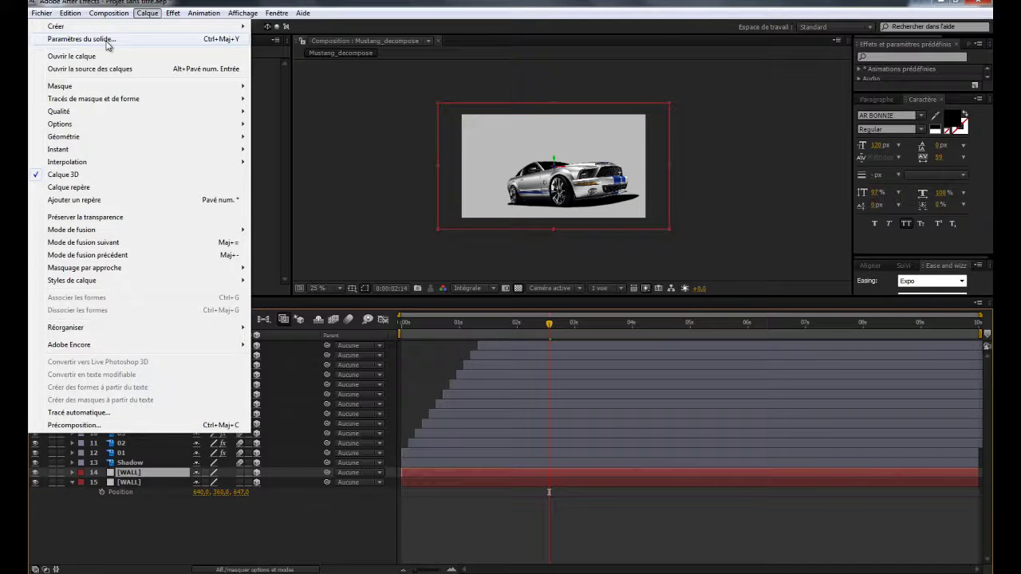
left_click(108, 39)
left_click_drag(231, 189, 552, 250)
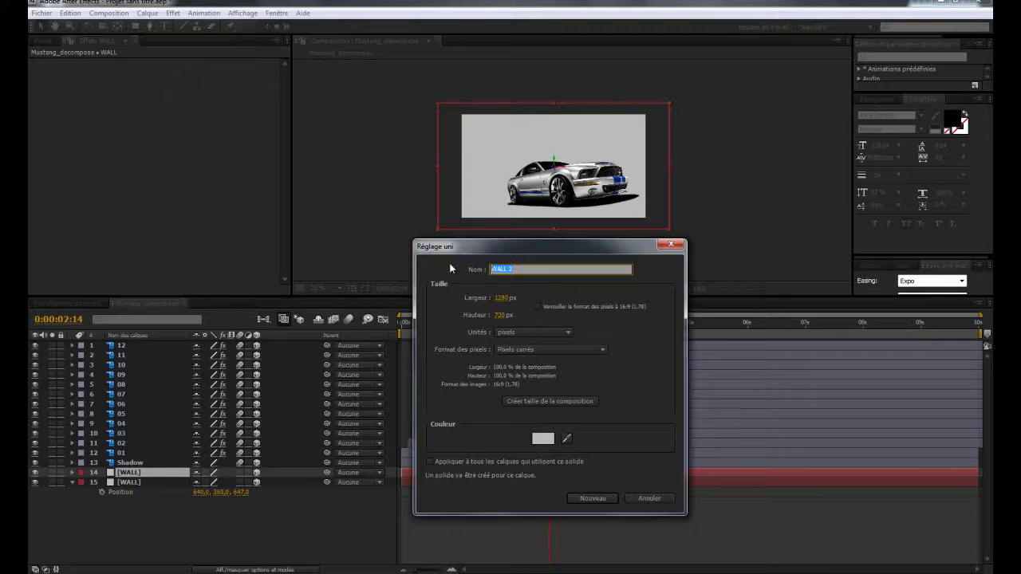
type("f")
left_click(543, 438)
left_click_drag(575, 482, 528, 528)
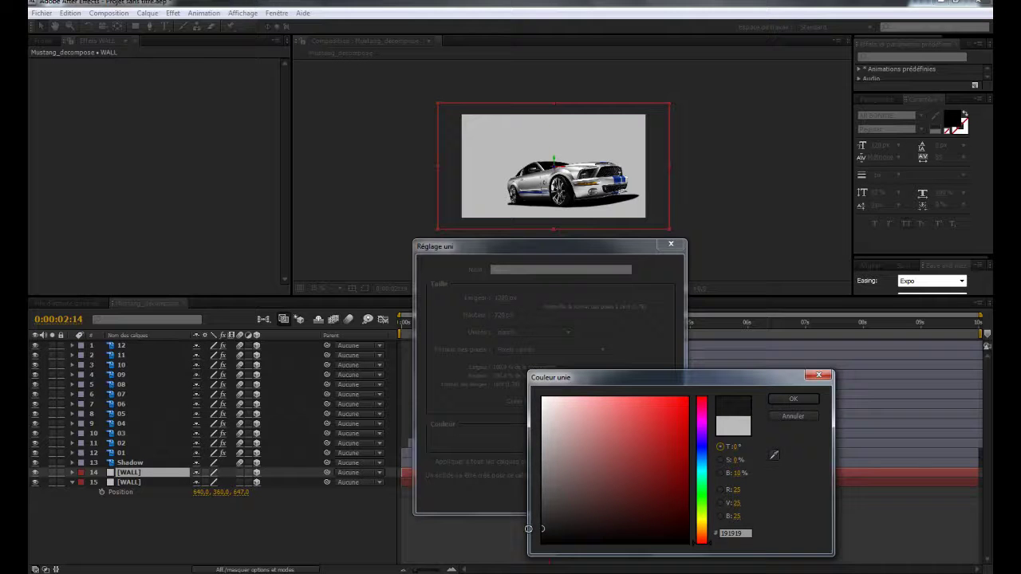
left_click(794, 400)
left_click(549, 402)
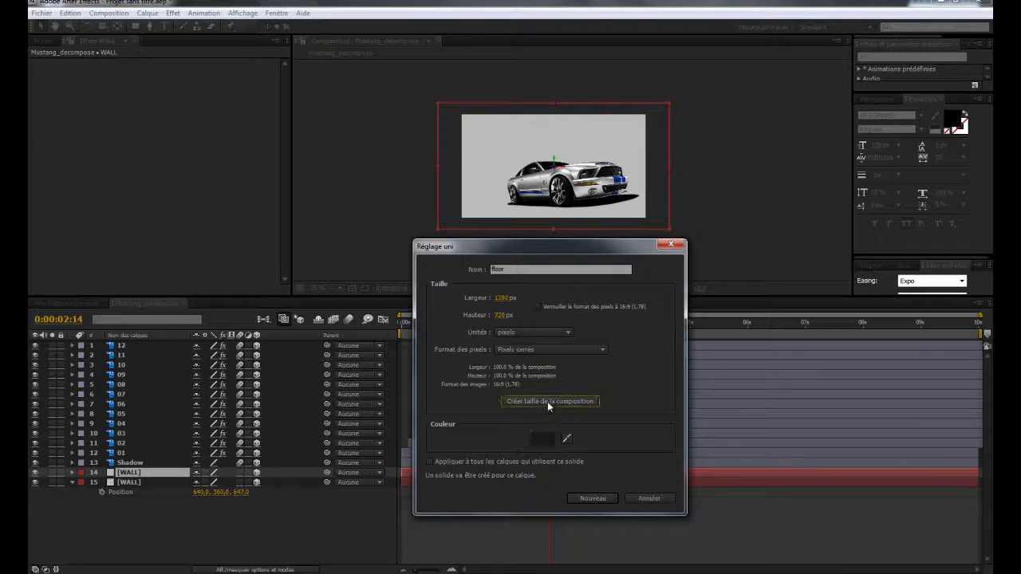
left_click(590, 498)
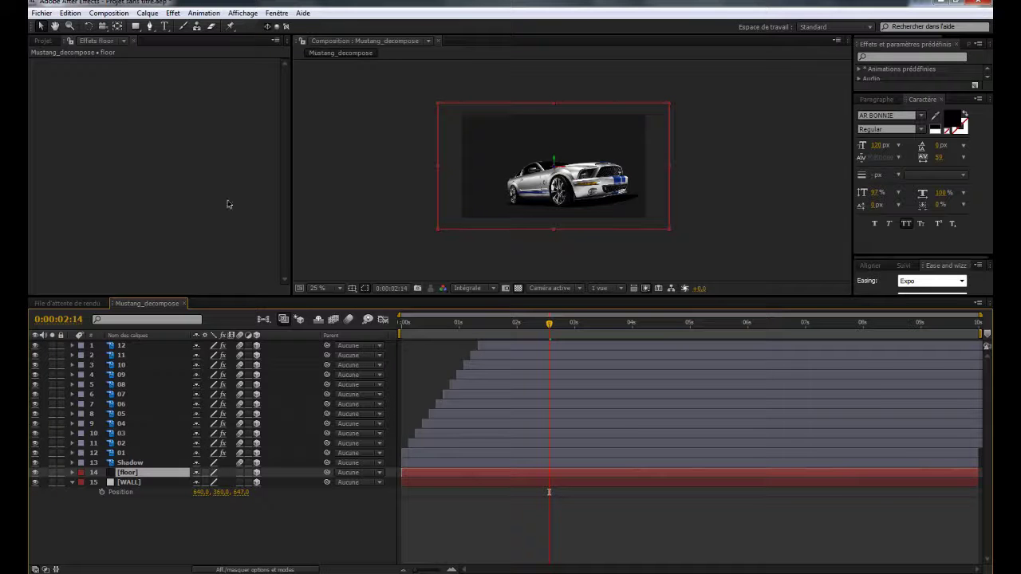
Rotate the floor layer about its horizontal axis to lie flat and lower it beneath the car.
left_click(89, 26)
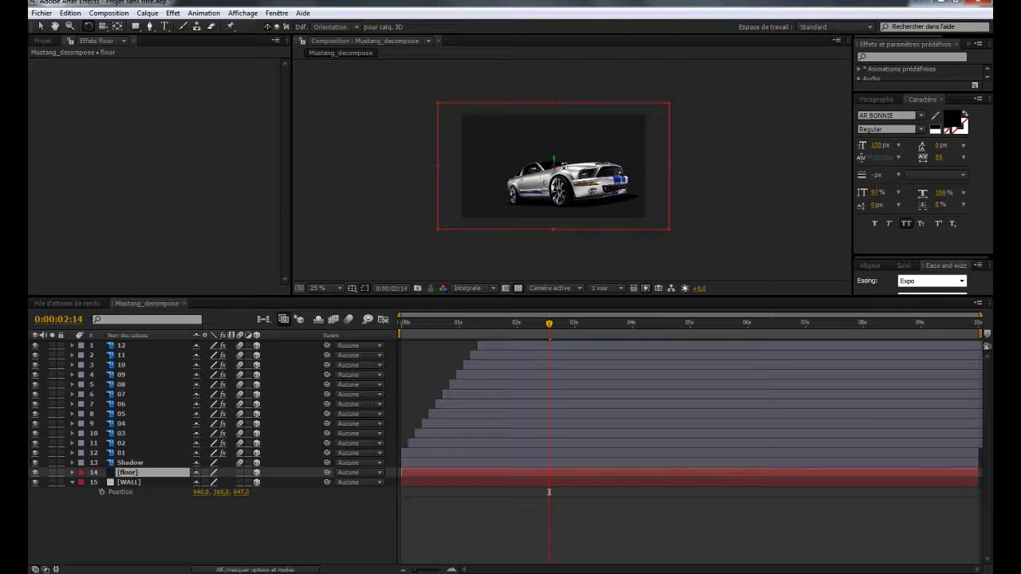
left_click_drag(564, 166, 561, 184)
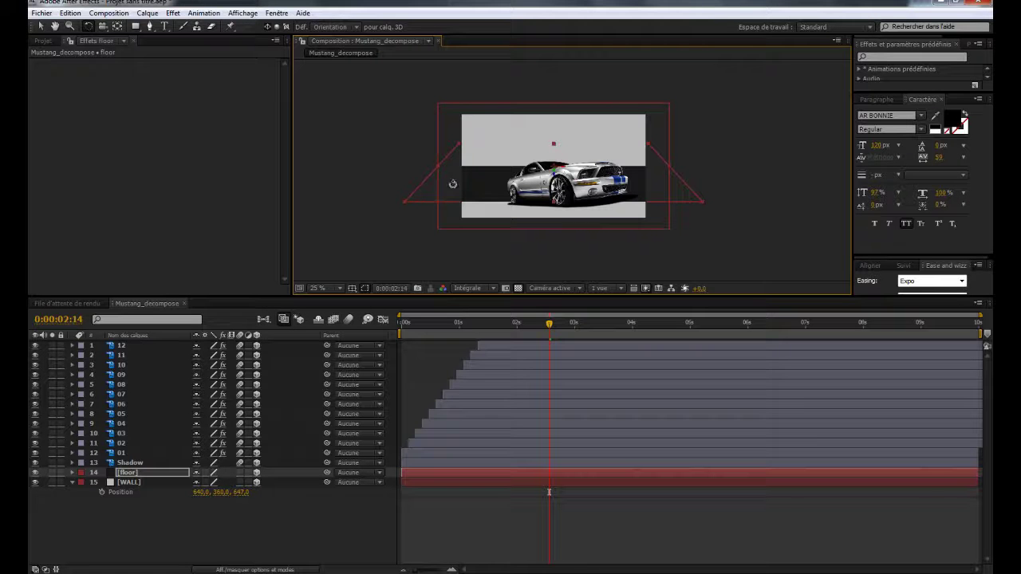
key("v")
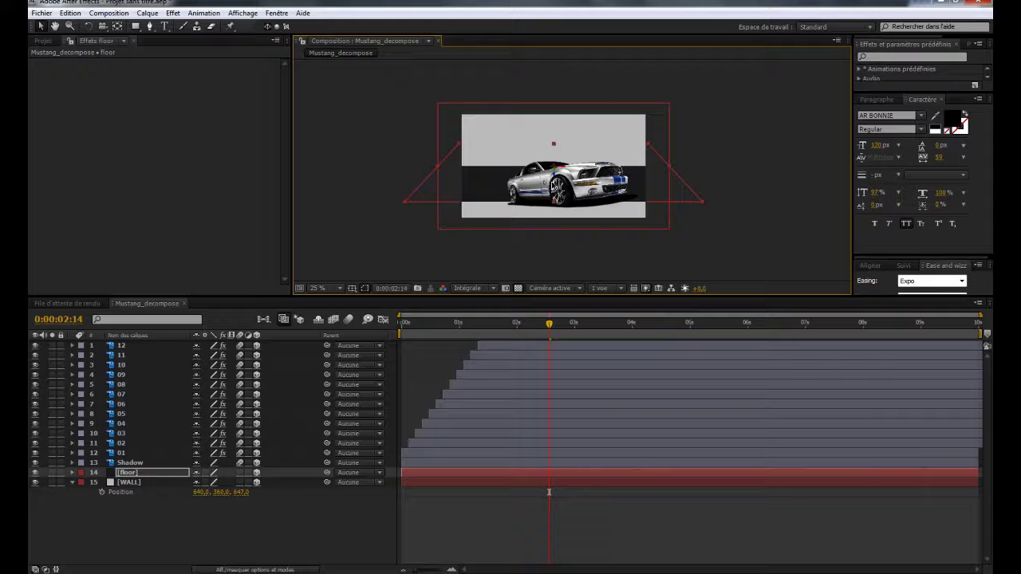
left_click_drag(557, 185, 562, 204)
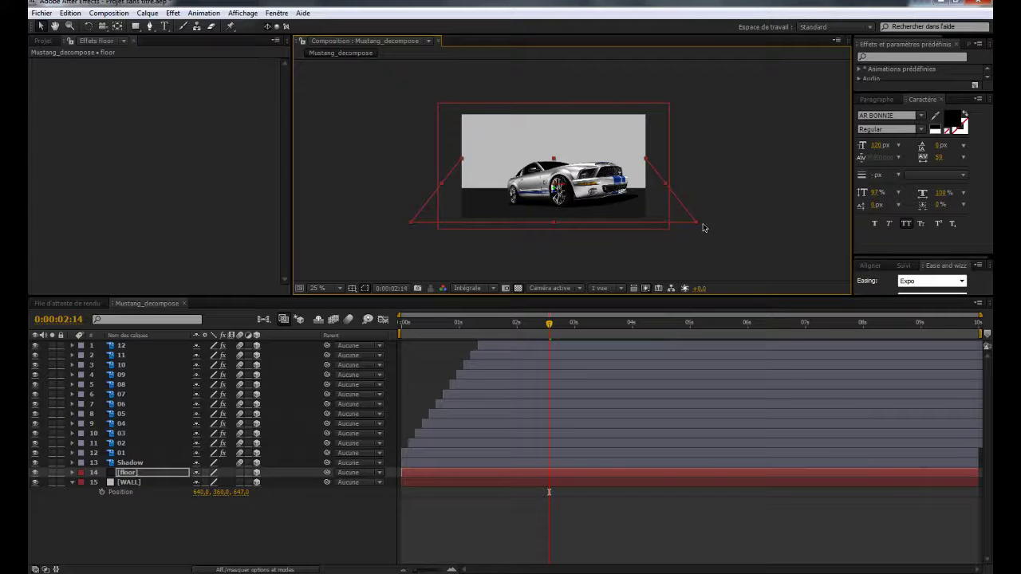
Enlarge the floor layer well beyond the frame's sides and lower edge, and collapse the WALL layer.
left_click_drag(697, 228, 765, 255)
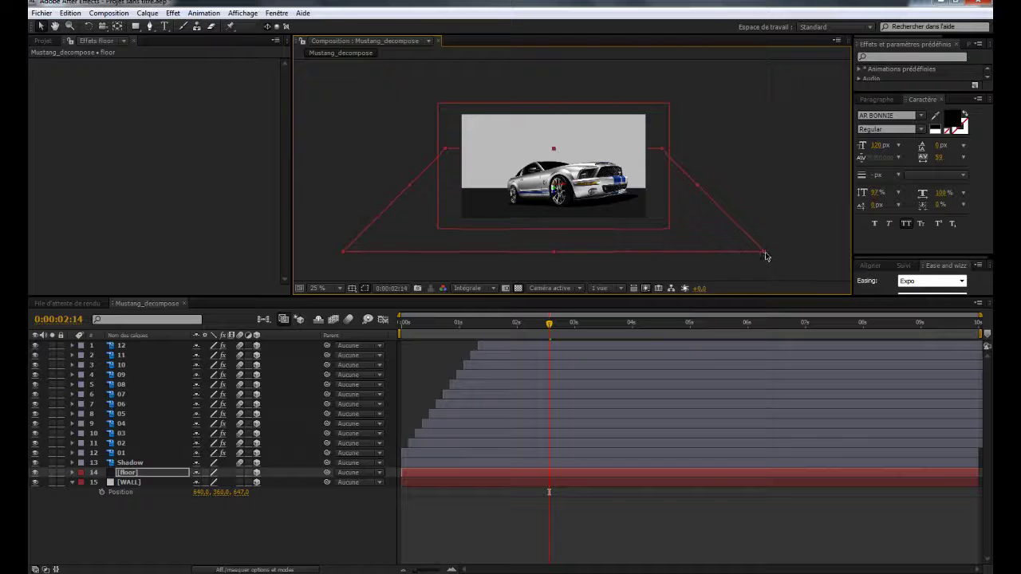
key("period")
key("comma")
left_click(268, 522)
left_click(72, 483)
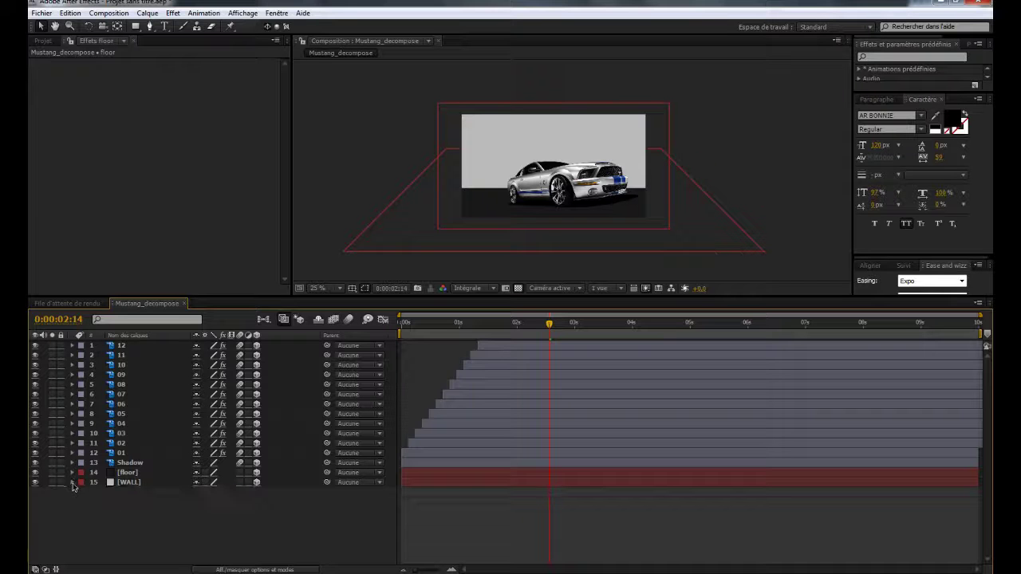
Create a spot light named Light with a 140° cone angle and move it above the frame, over the car.
right_click(194, 529)
mouse_move(255, 467)
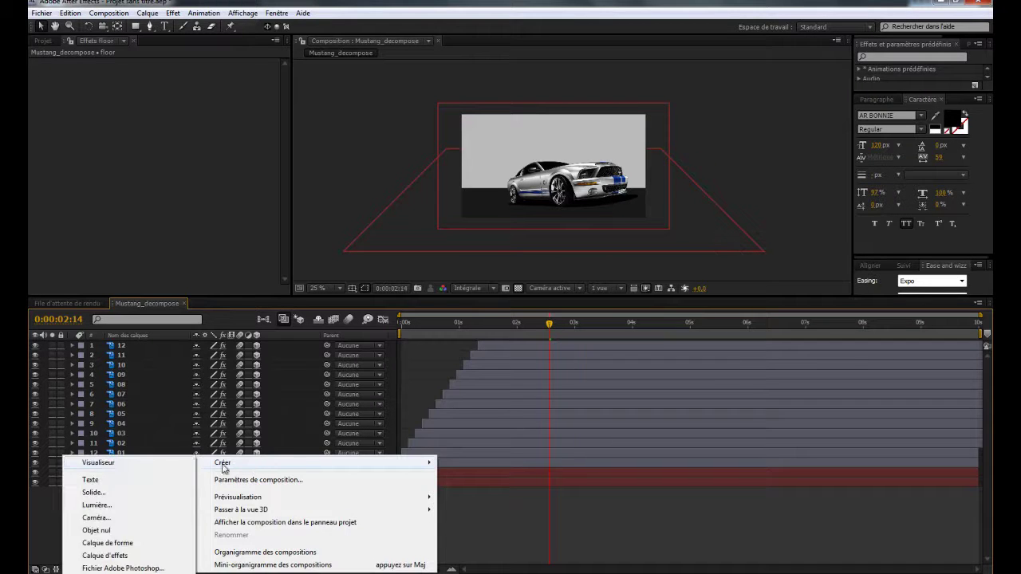
left_click(122, 505)
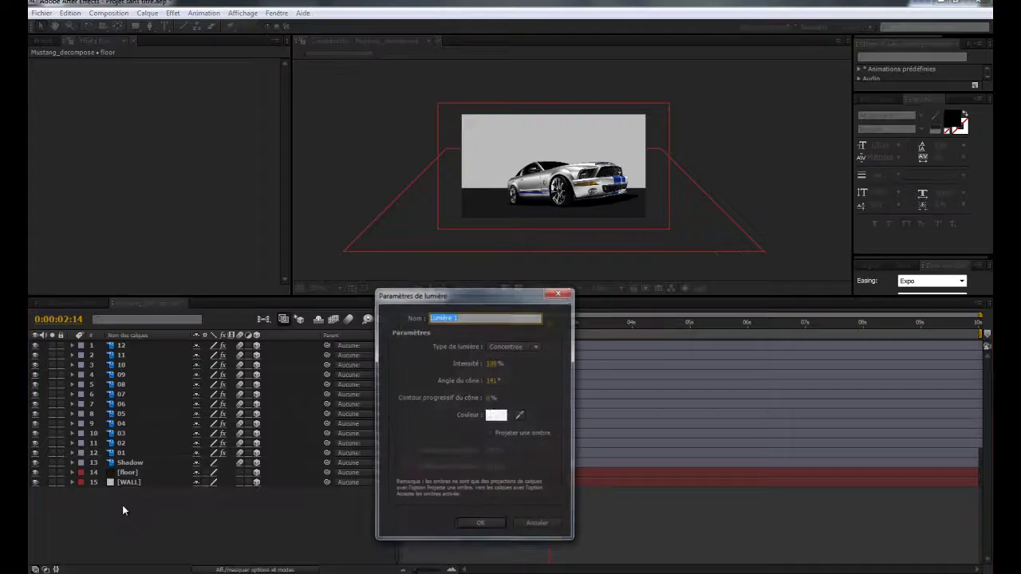
left_click(490, 380)
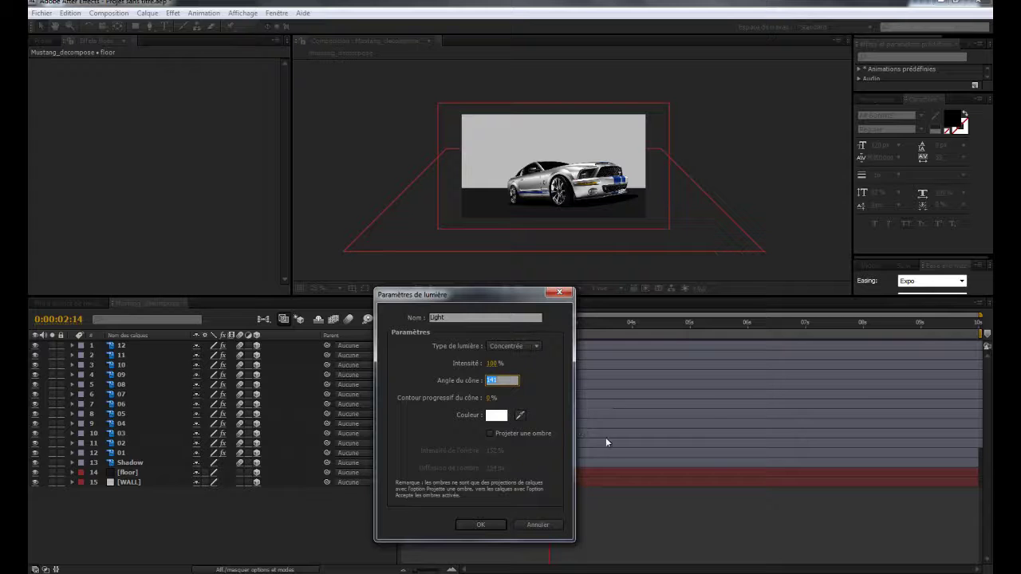
type("140")
left_click(481, 526)
left_click_drag(563, 152, 632, 68)
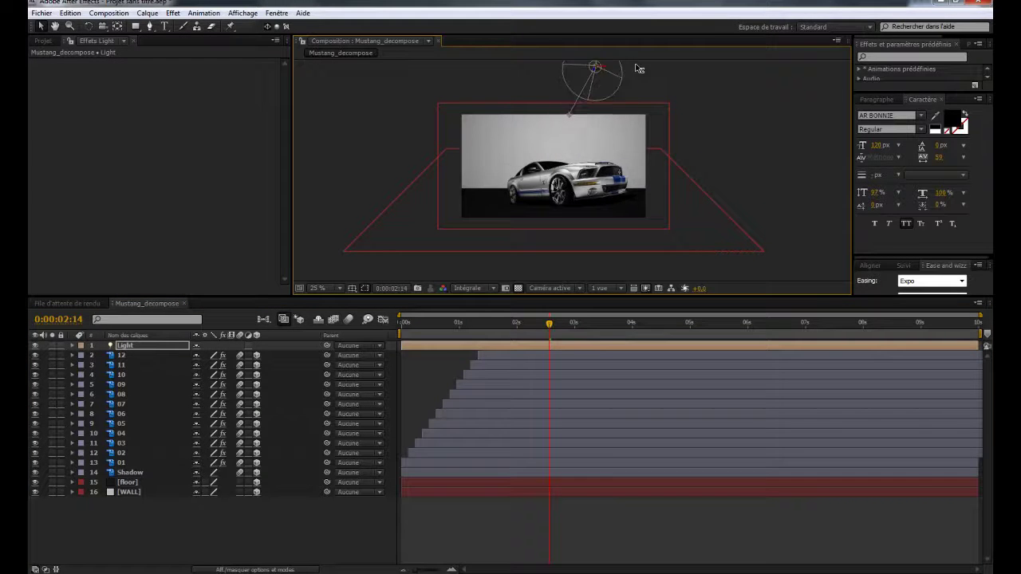
left_click(203, 527)
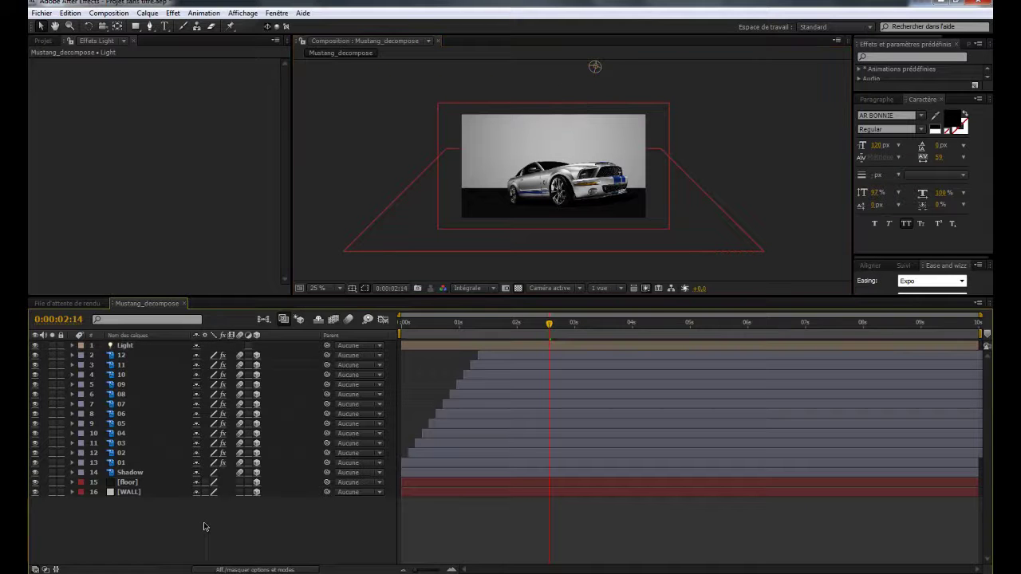
Create an adjustment layer and rename it curves.
right_click(203, 527)
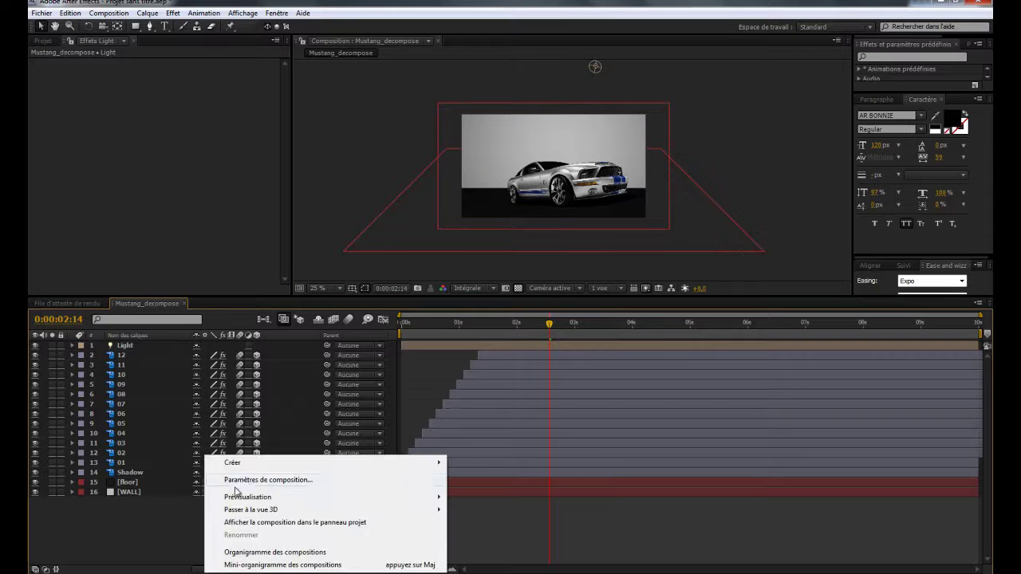
mouse_move(249, 469)
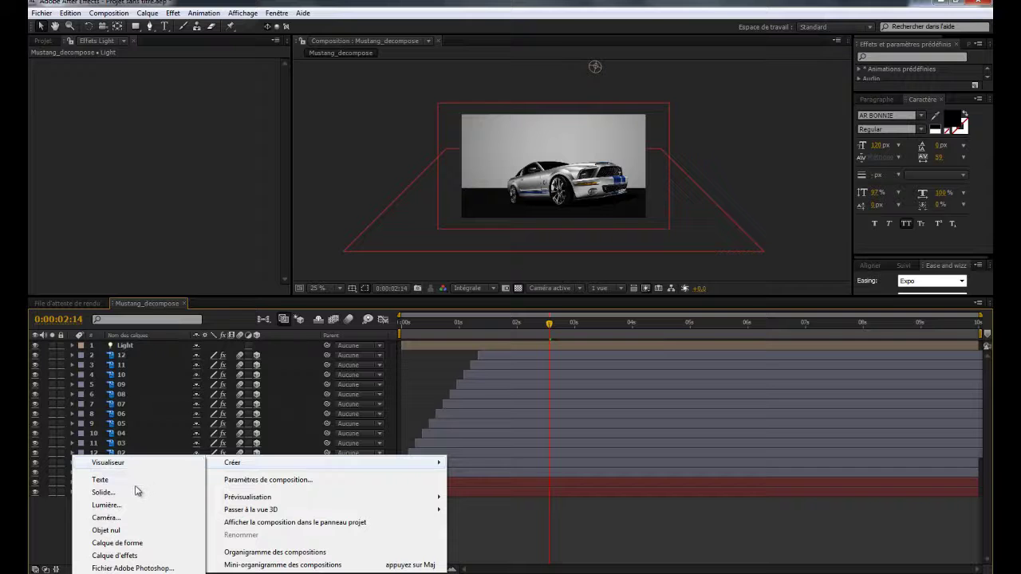
left_click(244, 468)
mouse_move(260, 467)
left_click(116, 556)
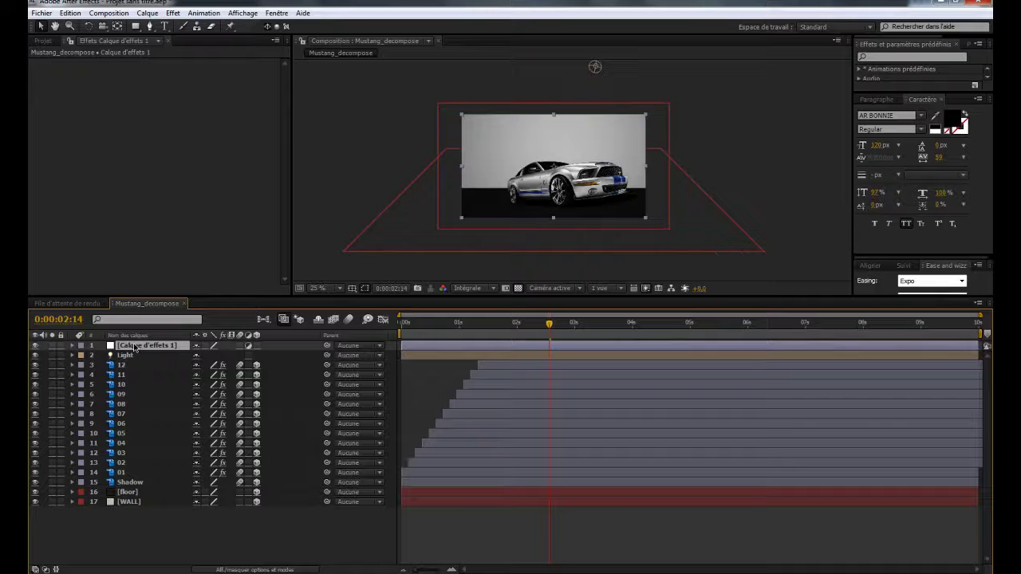
key("Return")
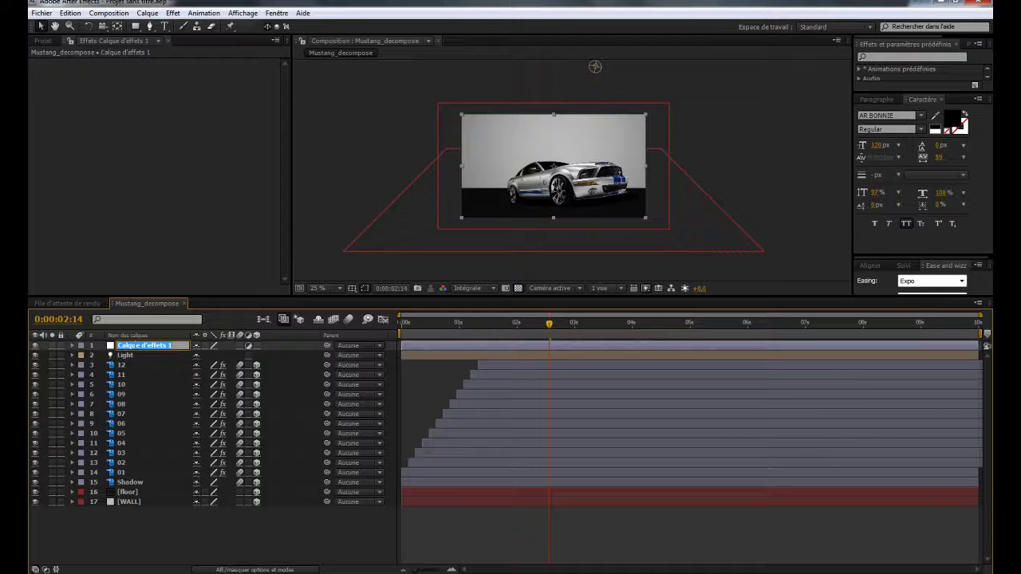
type("CC")
key("Return")
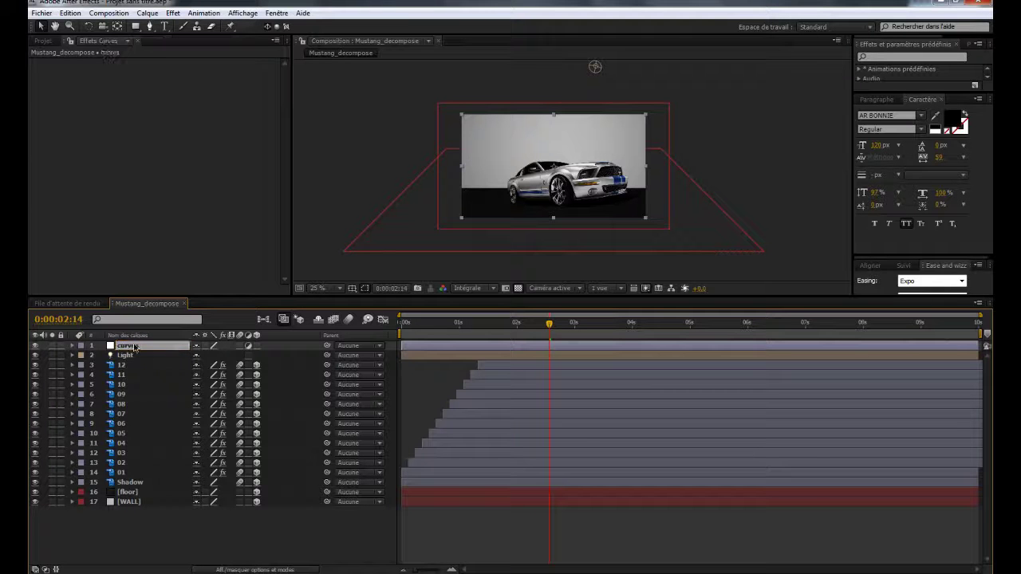
Apply the Curves effect to the curves layer and shape the RGB curve into a gentle S for more contrast.
left_click(174, 14)
mouse_move(124, 146)
left_click(257, 246)
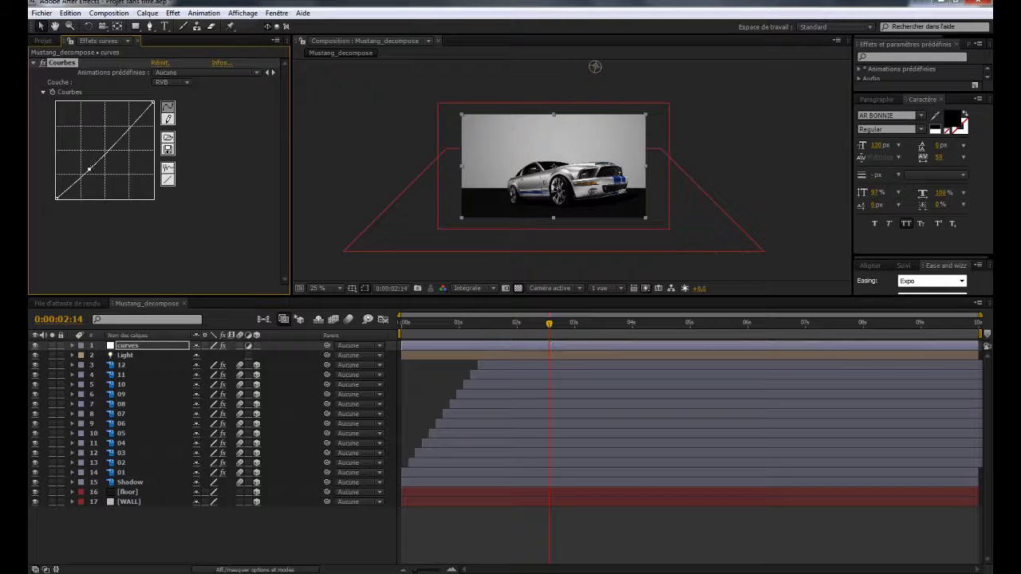
left_click_drag(90, 165, 114, 141)
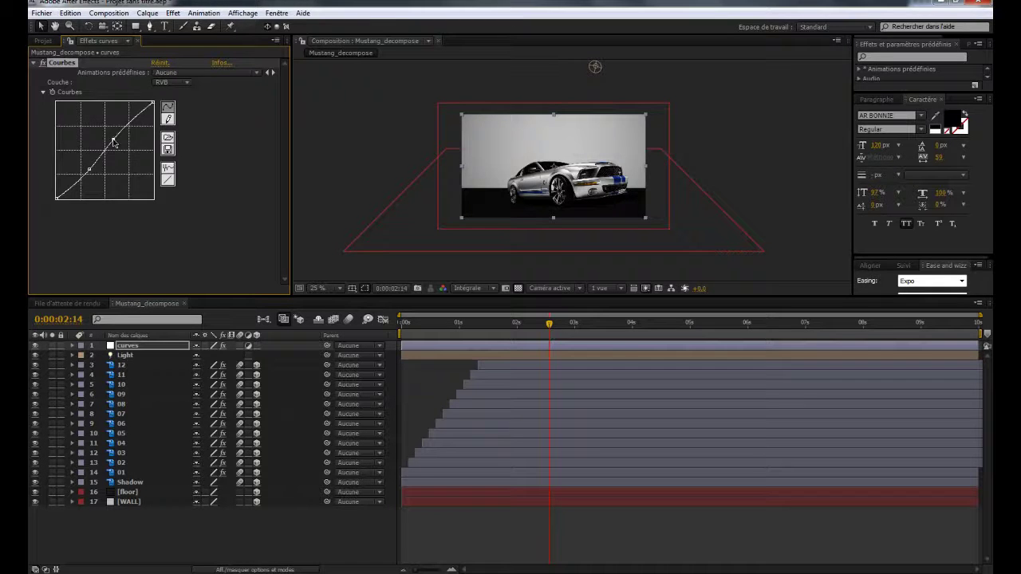
Raise the Blue channel's curve slightly in its midtones to give the scene a cool tint.
left_click(172, 83)
left_click(177, 121)
left_click_drag(103, 152, 103, 148)
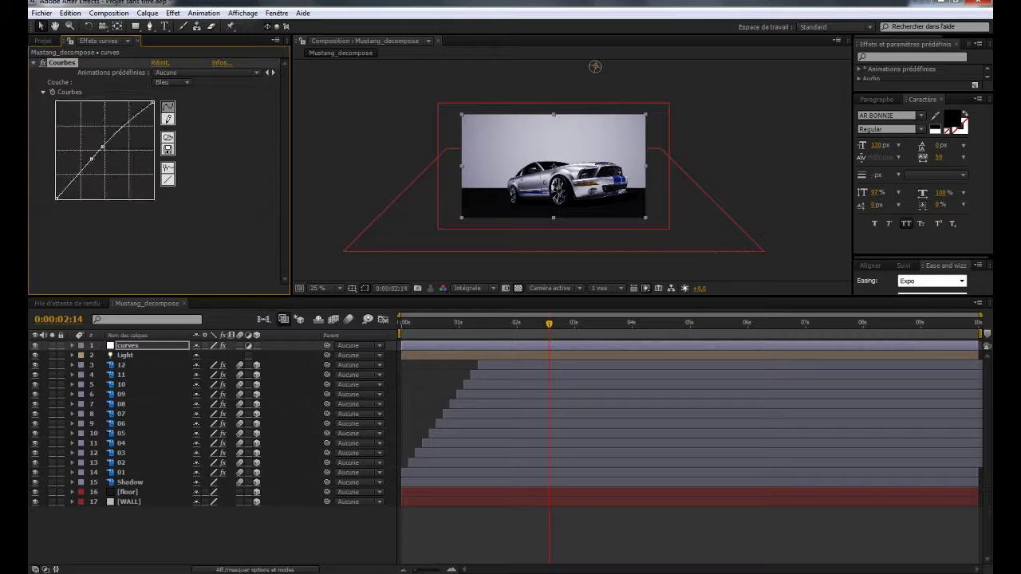
left_click(222, 527)
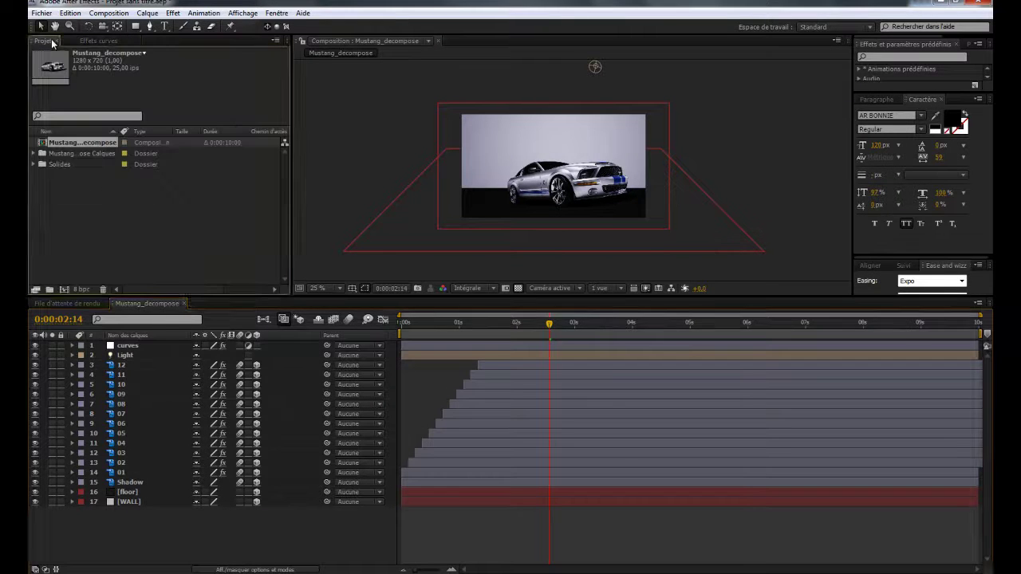
Create a text layer reading MUSTANG in the composition.
right_click(199, 541)
mouse_move(226, 468)
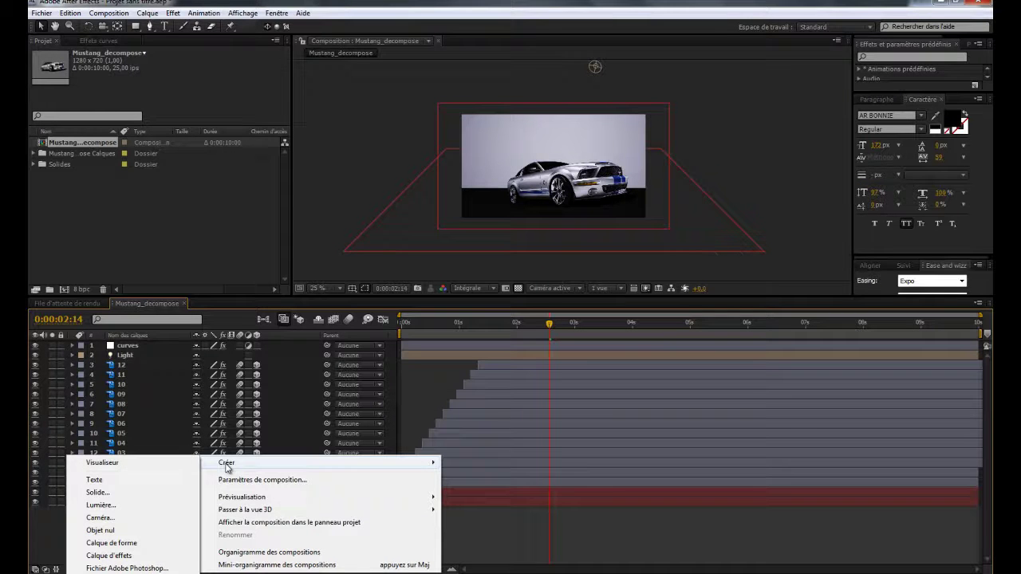
left_click(109, 481)
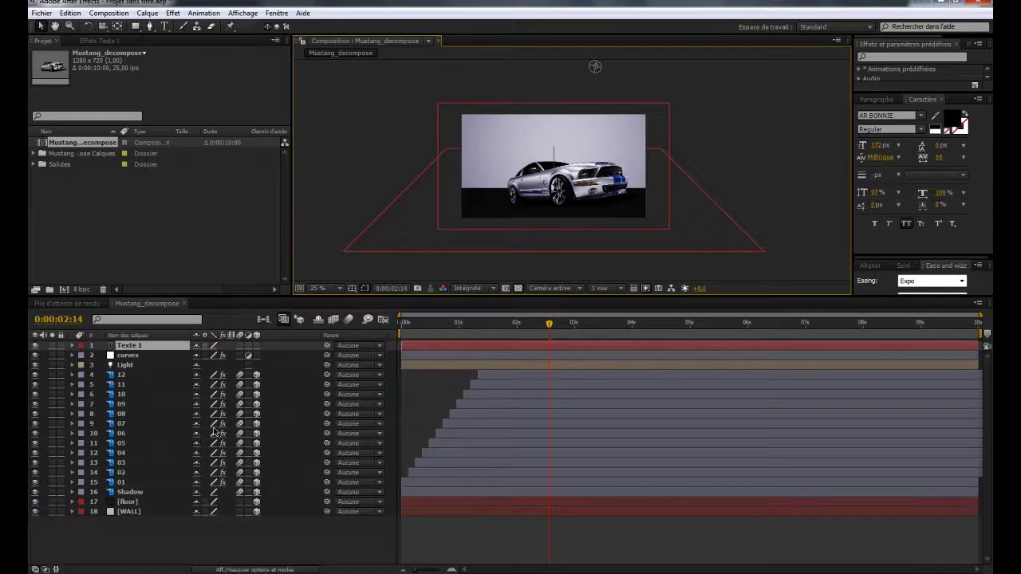
type("M")
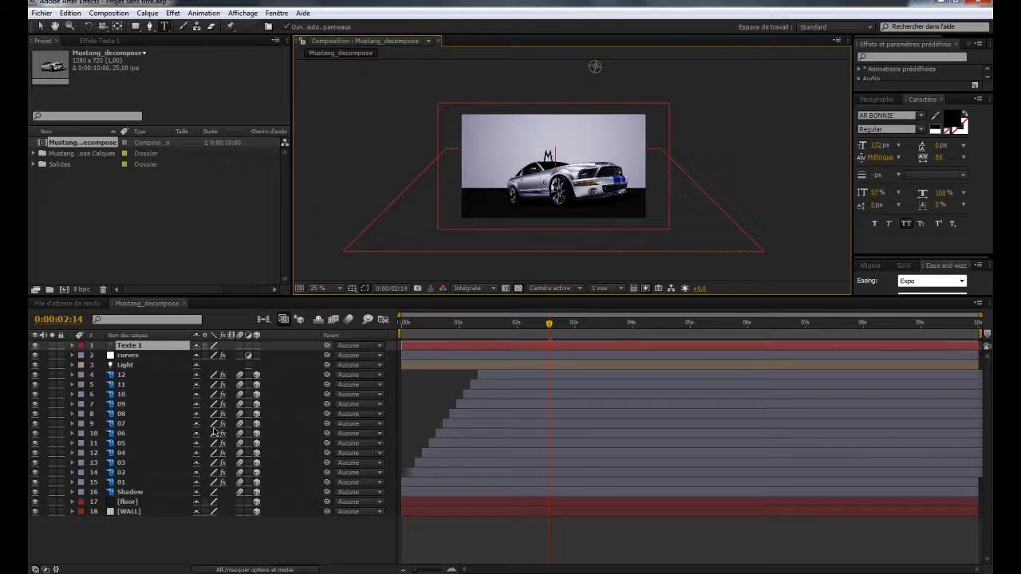
type("USTANG")
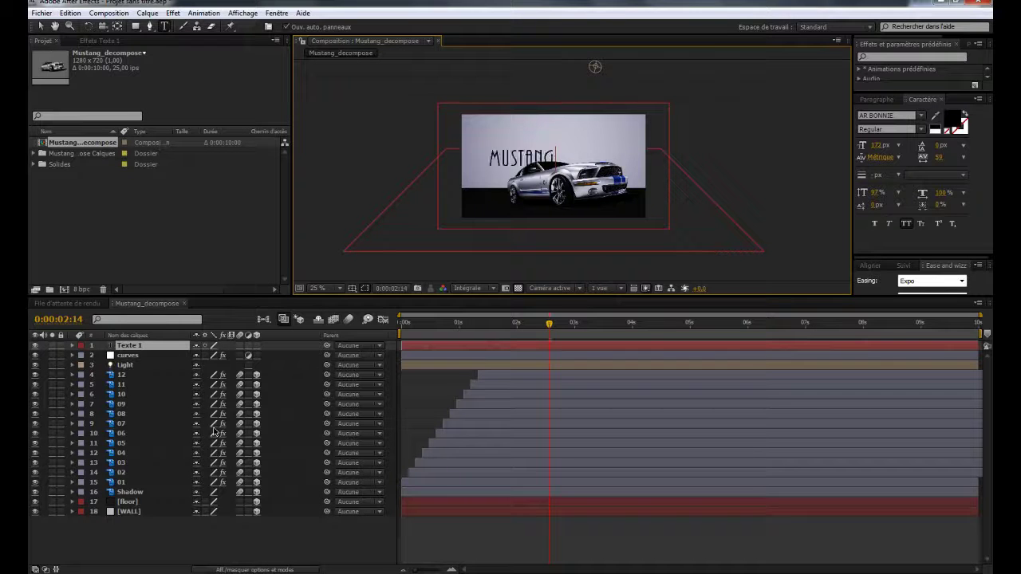
left_click(134, 346)
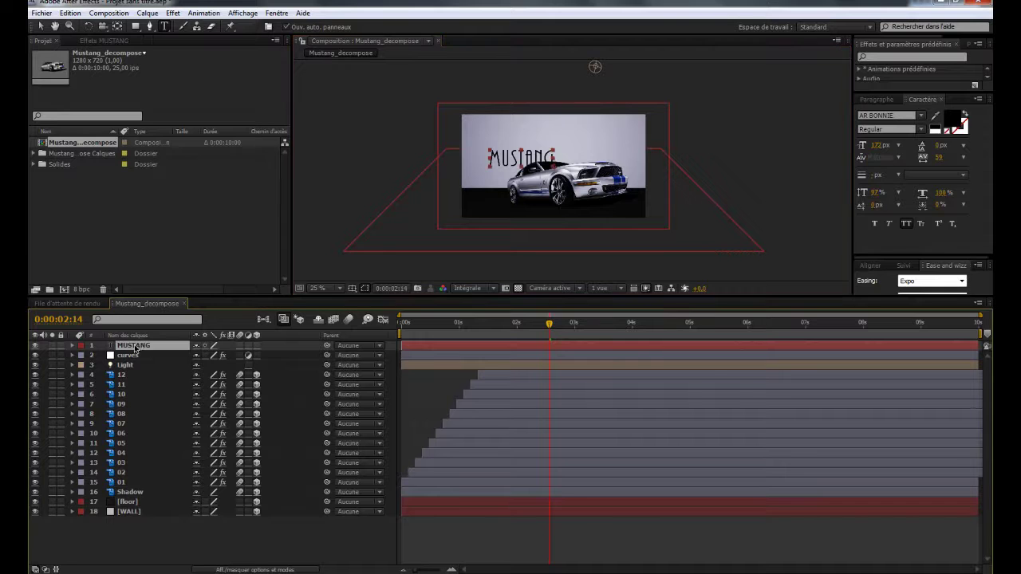
Scale the MUSTANG text to 121% and move it above the car, to about 1028, 252.
key("alt+shift+s")
mouse_move(212, 356)
left_mouse_down()
mouse_move(233, 356)
mouse_move(223, 356)
left_mouse_up()
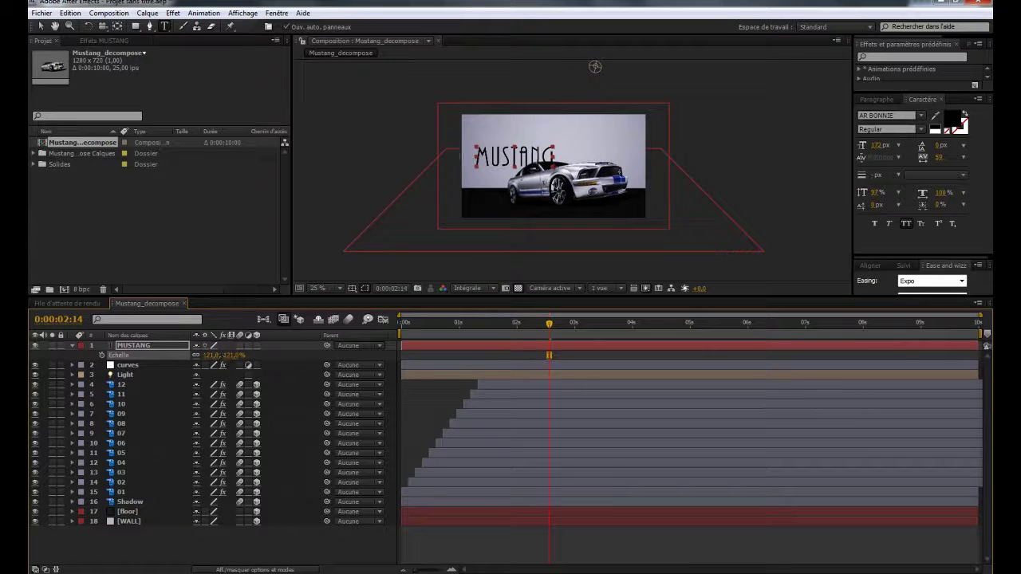
key("v")
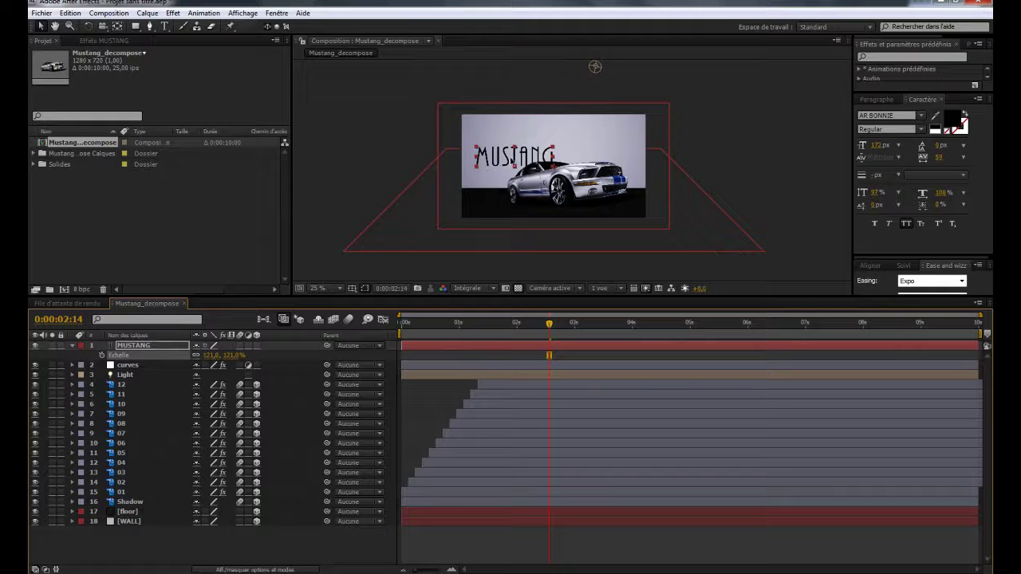
left_click_drag(542, 151, 570, 145)
Enable per-character 3D on the MUSTANG text and add a Rotation animator to it.
left_click(72, 347)
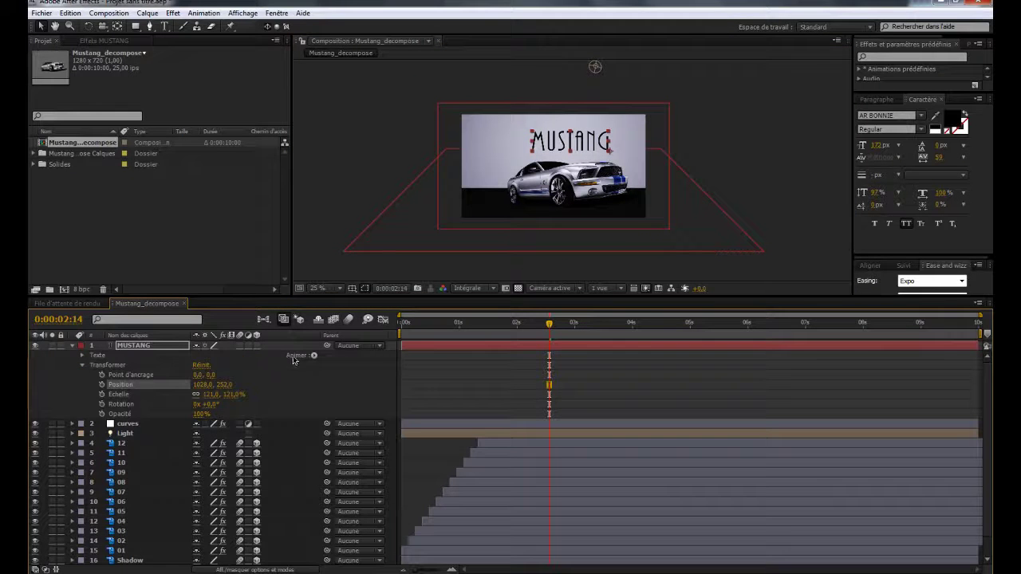
left_click(314, 357)
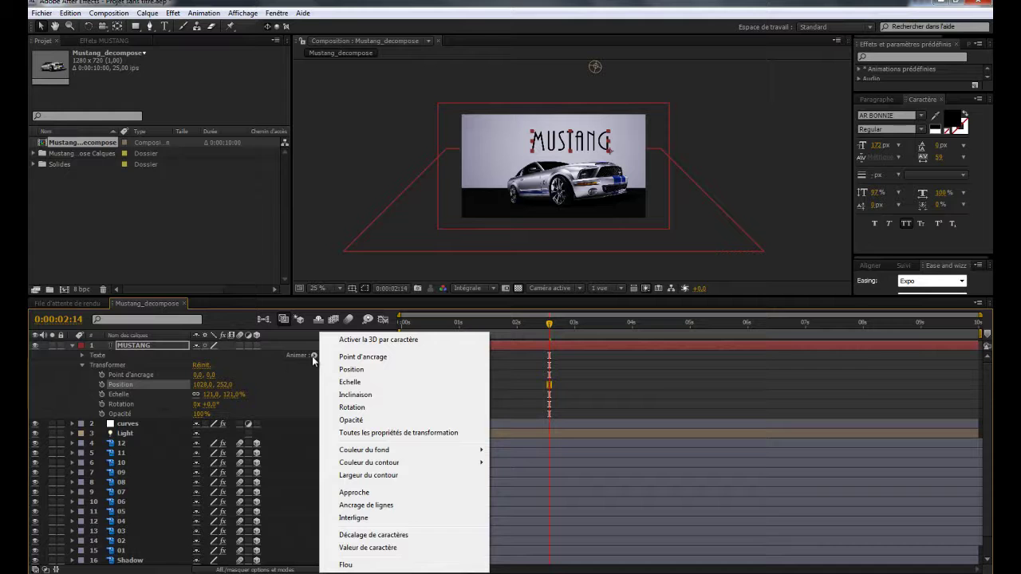
left_click(369, 340)
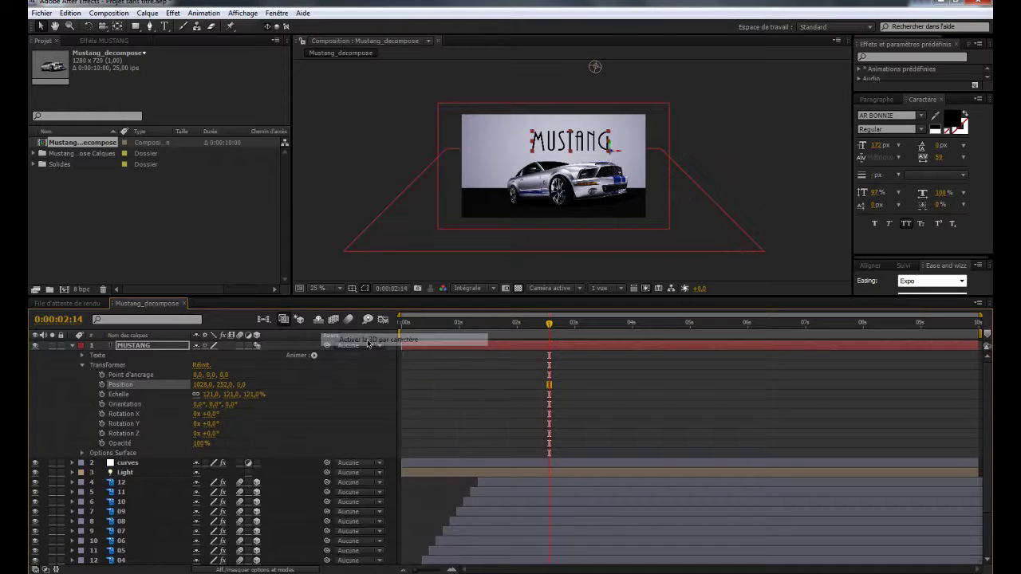
left_click(300, 359)
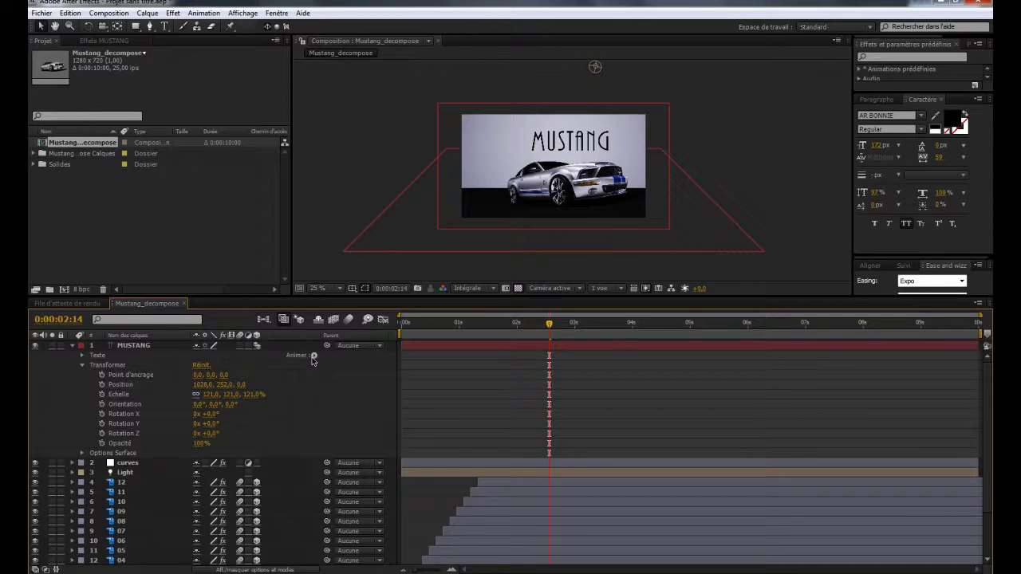
left_click(314, 357)
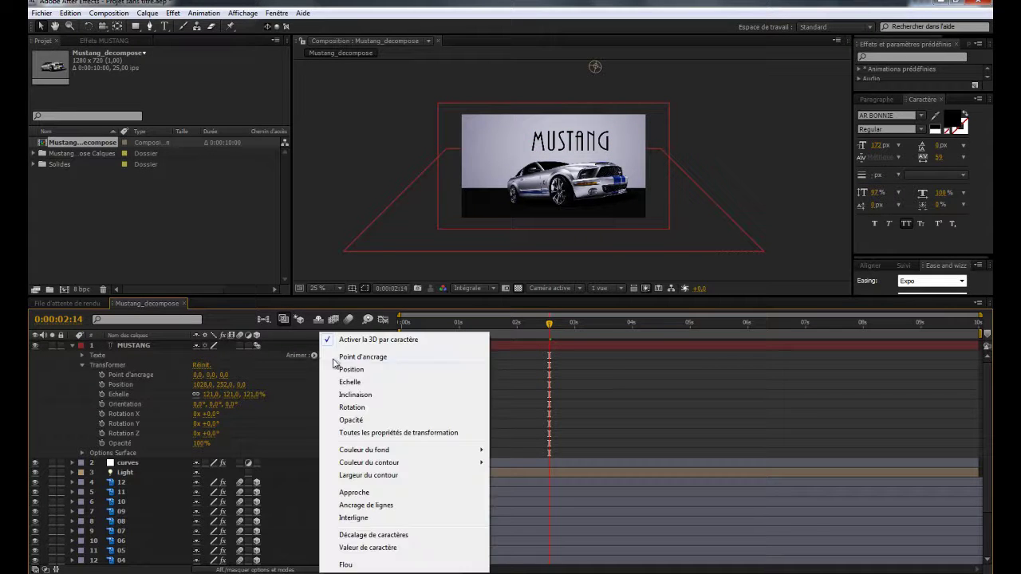
left_click(351, 408)
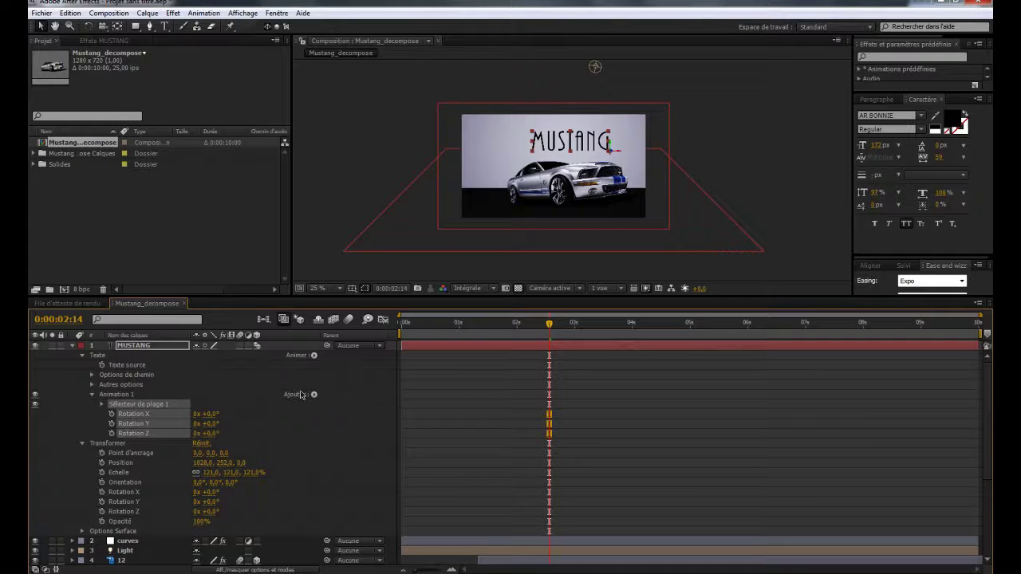
key("F2")
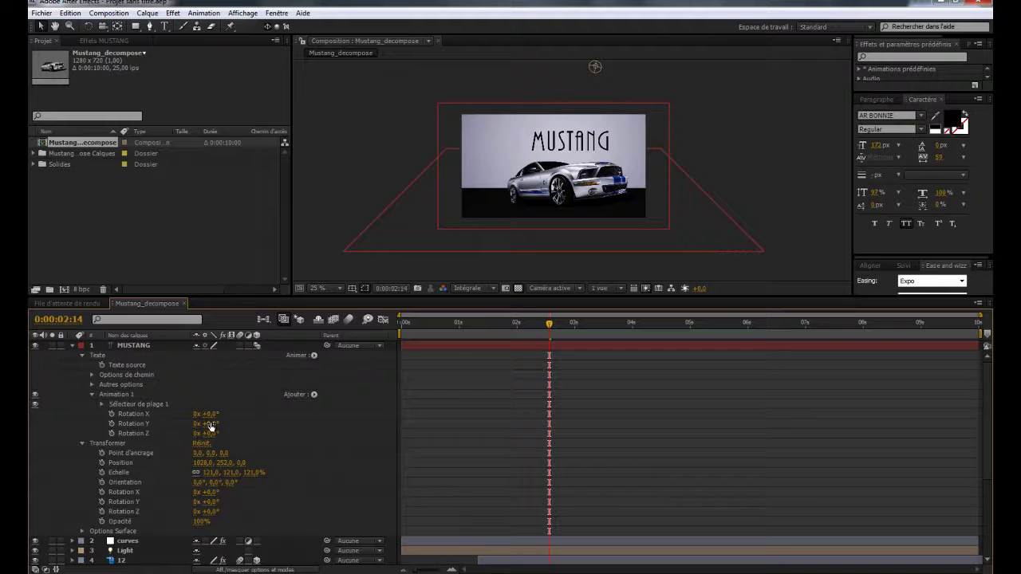
Set a Rotation Y keyframe of 100° on the text animator at 0:00:02:05.
left_click_drag(209, 423, 257, 419)
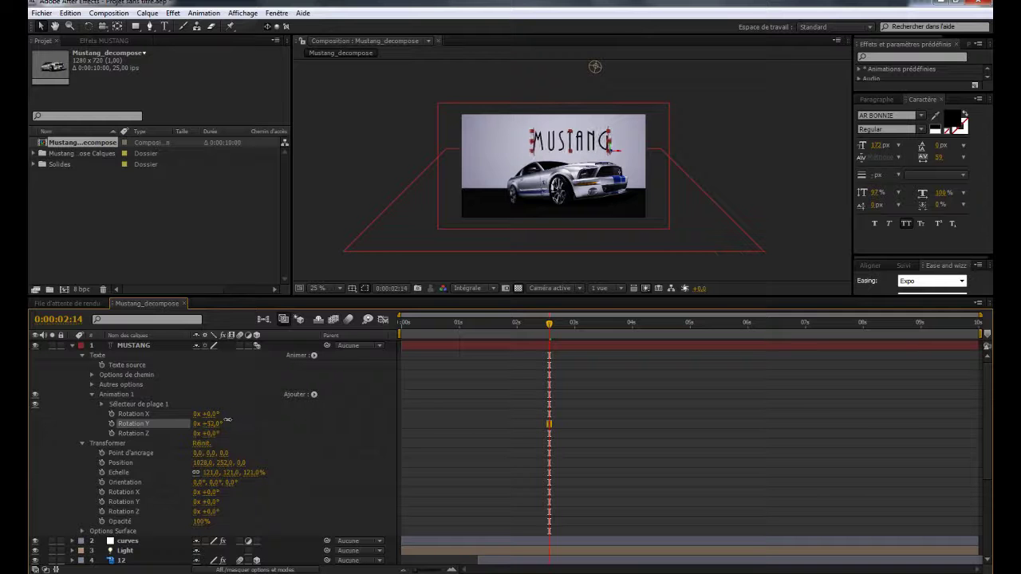
scroll(263, 419, "down", 5)
left_click_drag(549, 324, 499, 332)
mouse_move(509, 332)
left_mouse_down()
mouse_move(537, 331)
mouse_move(528, 331)
left_mouse_up()
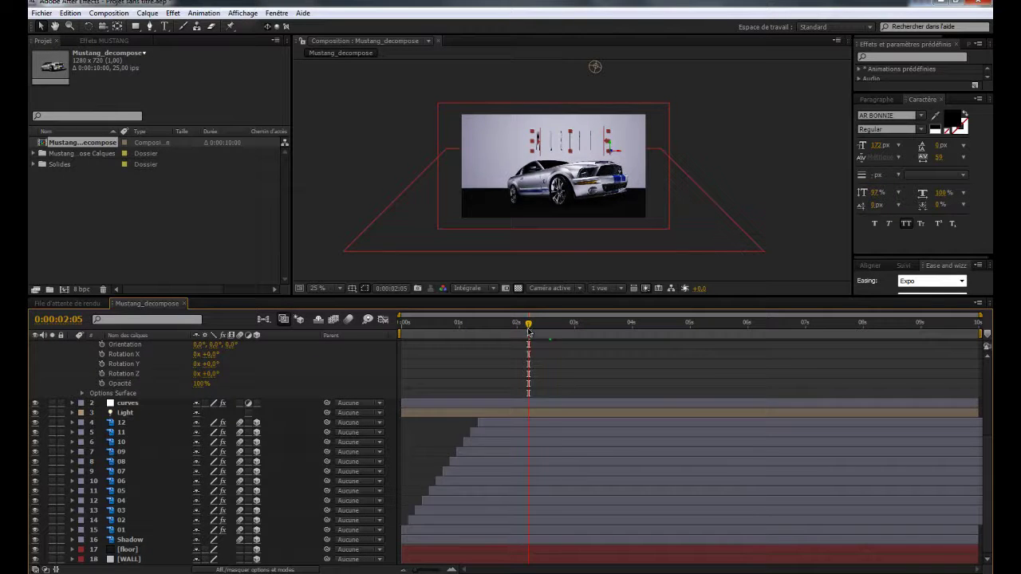
scroll(159, 418, "up", 4)
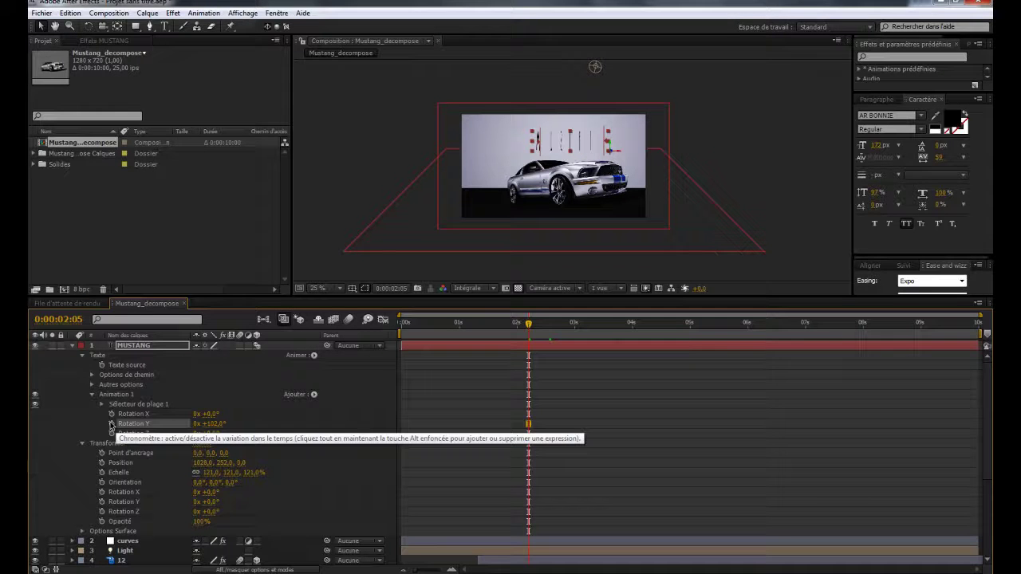
left_click(112, 424)
left_click(208, 423)
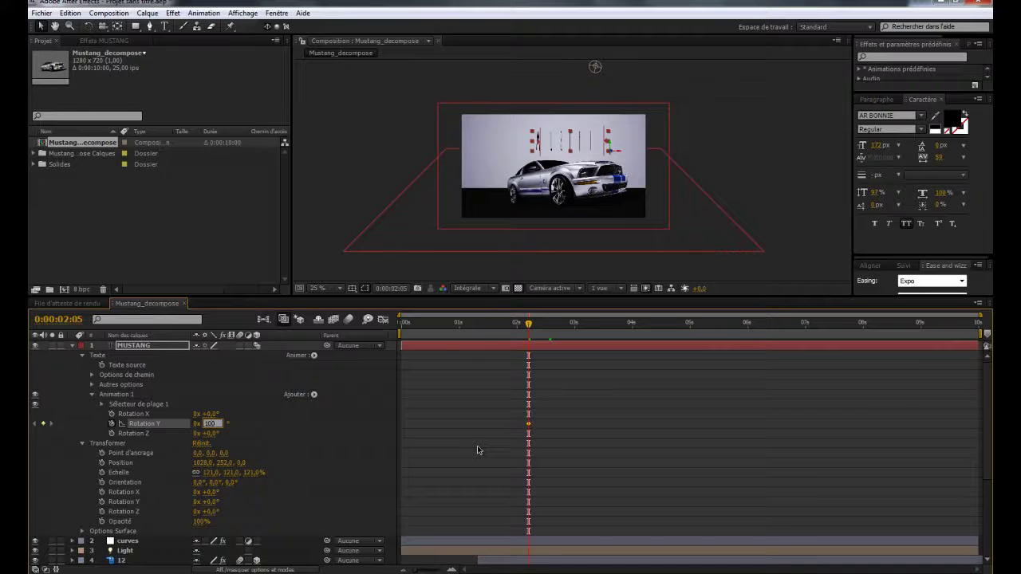
key("Return")
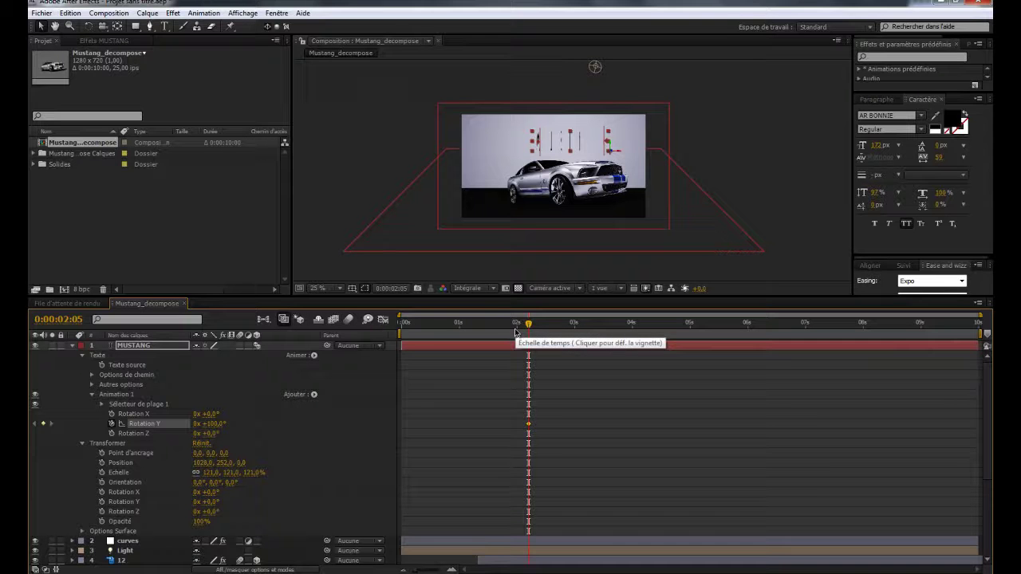
Set the text animator's Rotation Y to 0° at 0:00:02:13 so the letters turn to face the camera.
key("Page_Down")
key("Page_Down")
key("Page_Down")
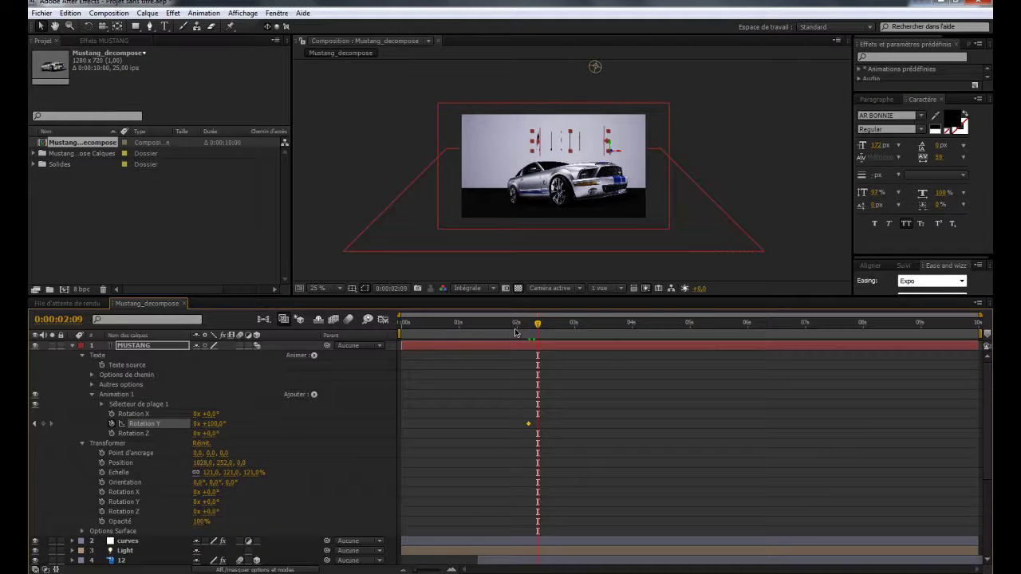
key("Page_Up")
key("Page_Up")
key("Page_Up")
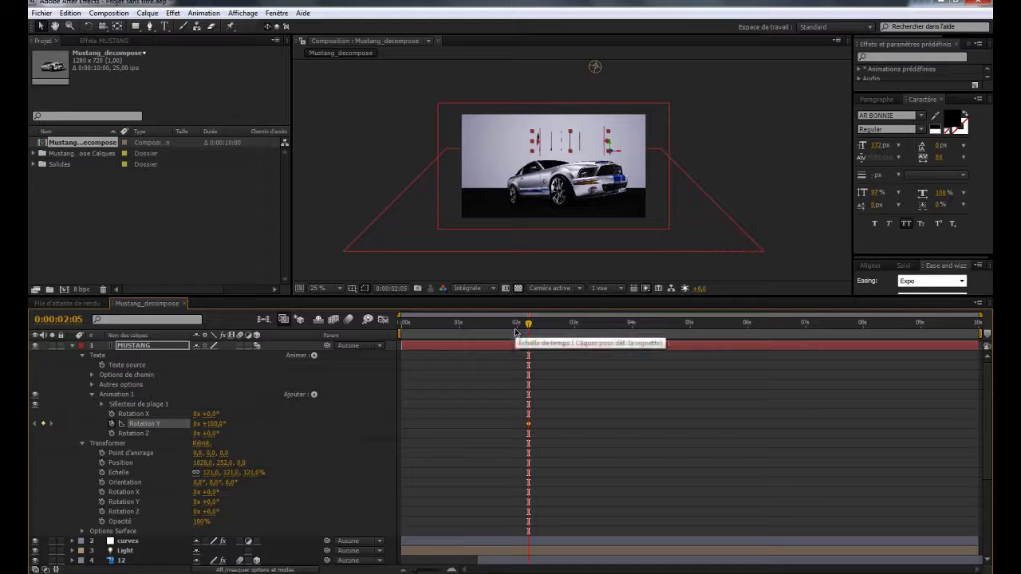
key("Page_Down")
key("Page_Down")
key("Page_Down")
key("Page_Down")
key("Page_Down")
key("Page_Down")
key("Page_Down")
key("Page_Down")
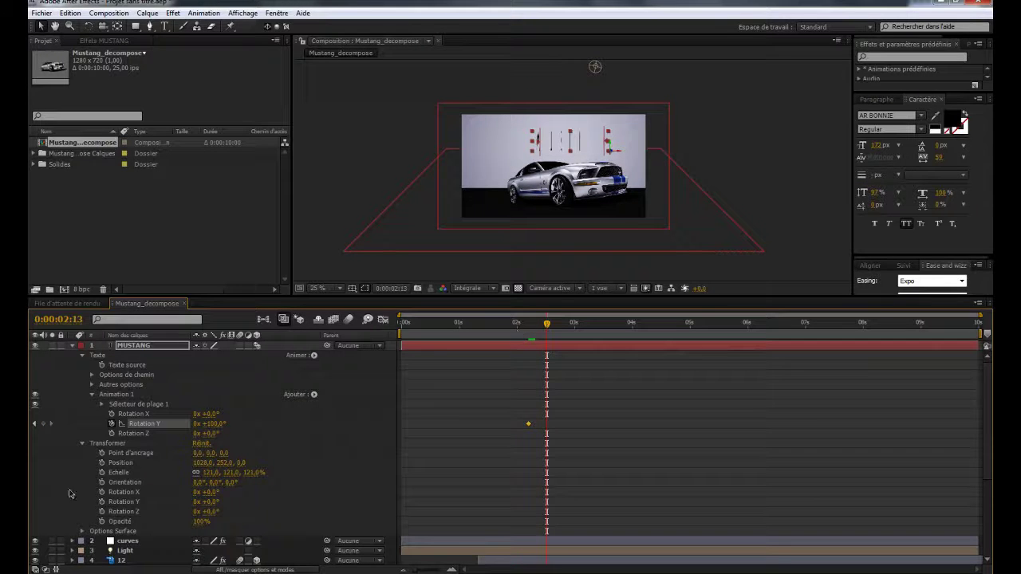
left_click(208, 425)
type("0")
key("Return")
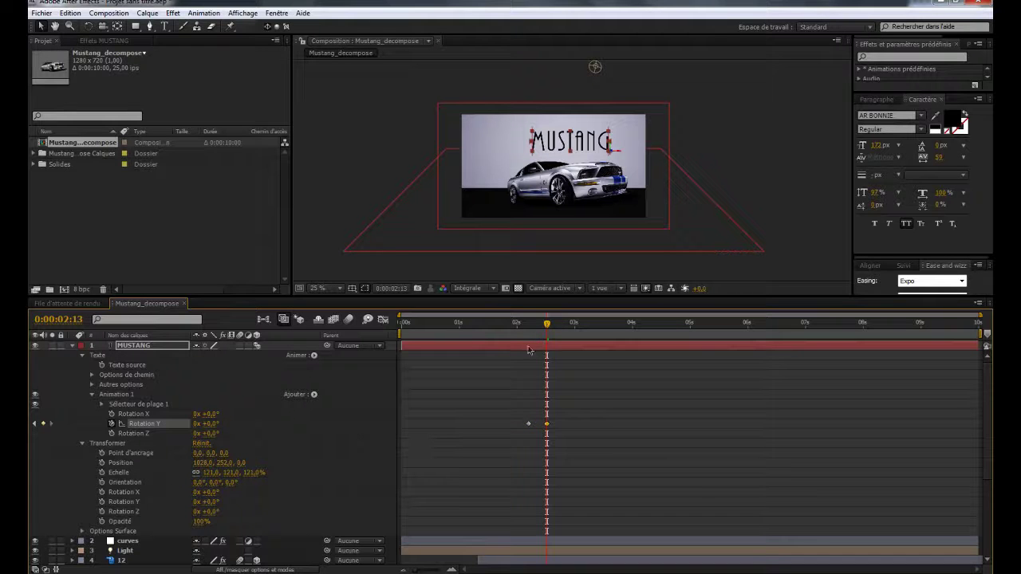
Add an opacity keyframe of 0% to the MUSTANG layer at 0:00:02:05.
key("j")
left_click(518, 345)
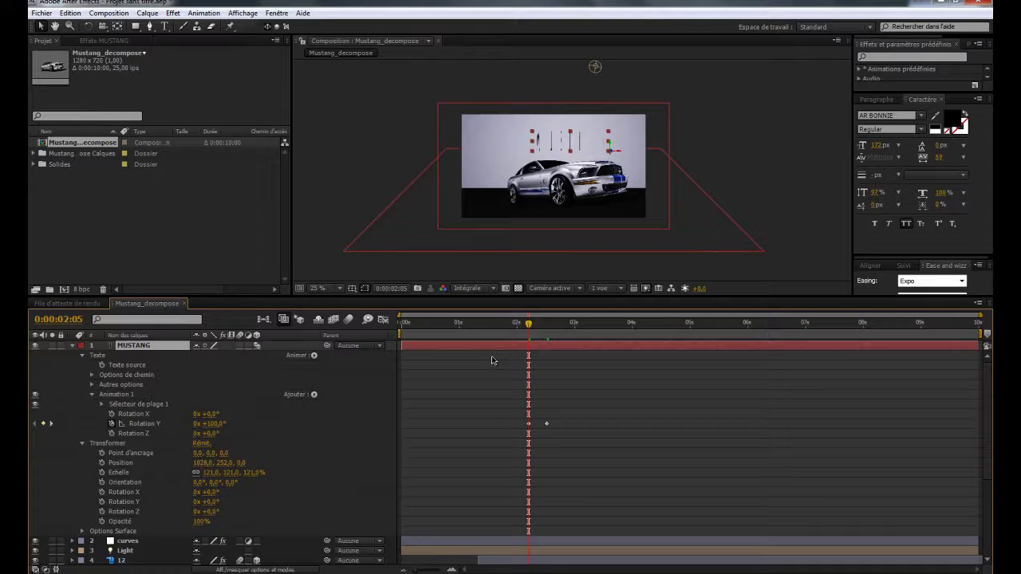
key("t")
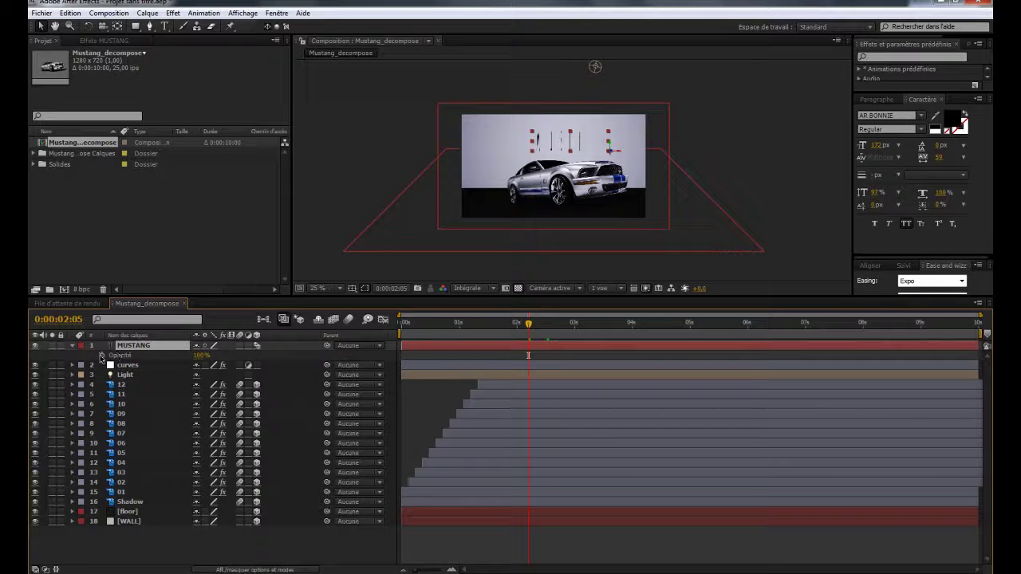
left_click(101, 356)
left_click(200, 355)
type("0")
key("Return")
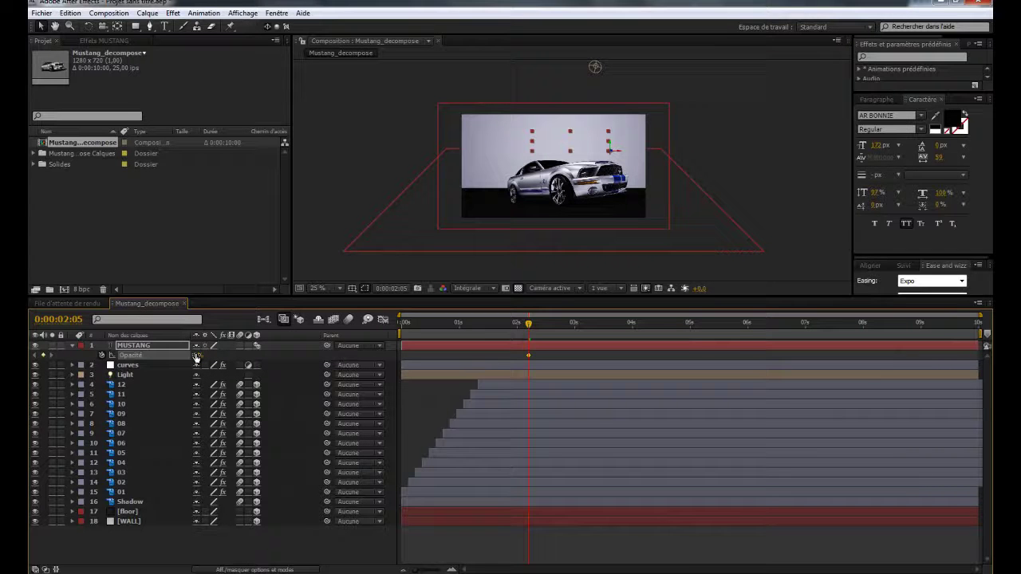
Set the MUSTANG layer's opacity to 100% at 0:00:02:07 and scrub to 0:00:02:15 to preview the text animation.
key("Page_Down")
key("Page_Down")
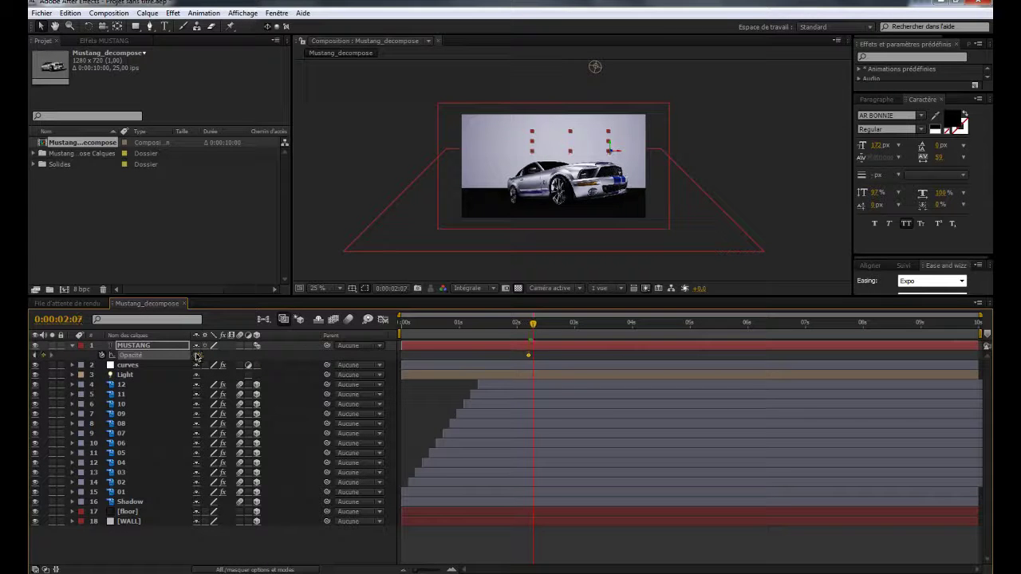
left_click_drag(196, 356, 323, 351)
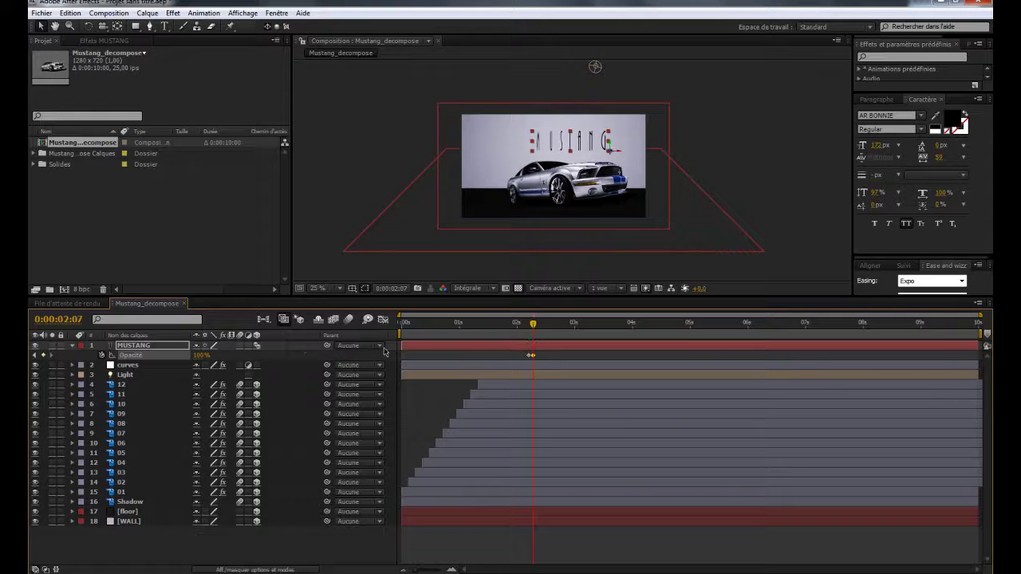
mouse_move(533, 324)
left_mouse_down()
mouse_move(519, 324)
mouse_move(551, 325)
left_mouse_up()
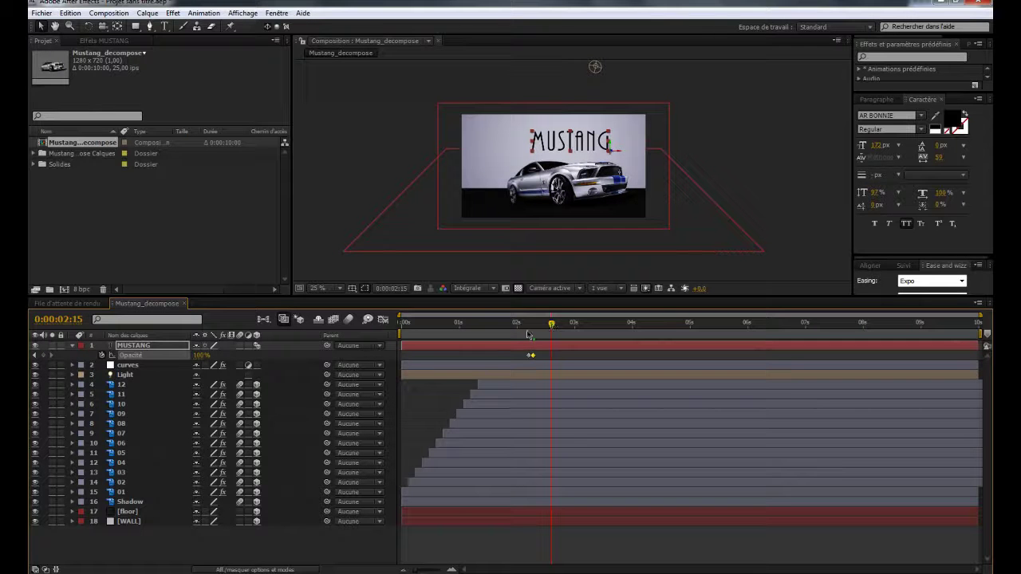
Import the Shelby Cobra emblem JPEG from the desktop, place it as the topmost layer and make it 3D.
left_click(100, 200)
double_click(100, 201)
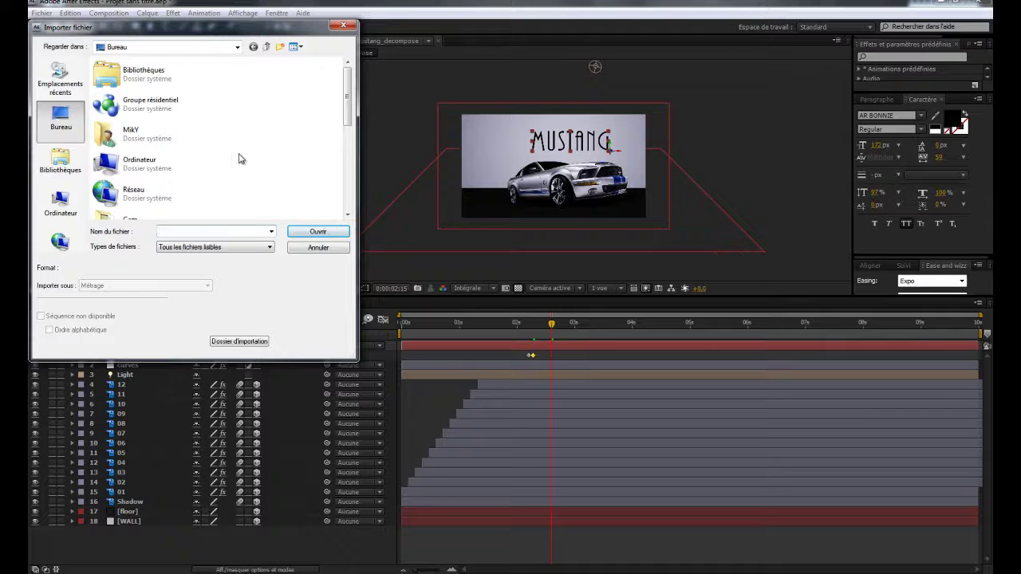
scroll(199, 159, "down", 5)
left_click(151, 184)
left_click(308, 233)
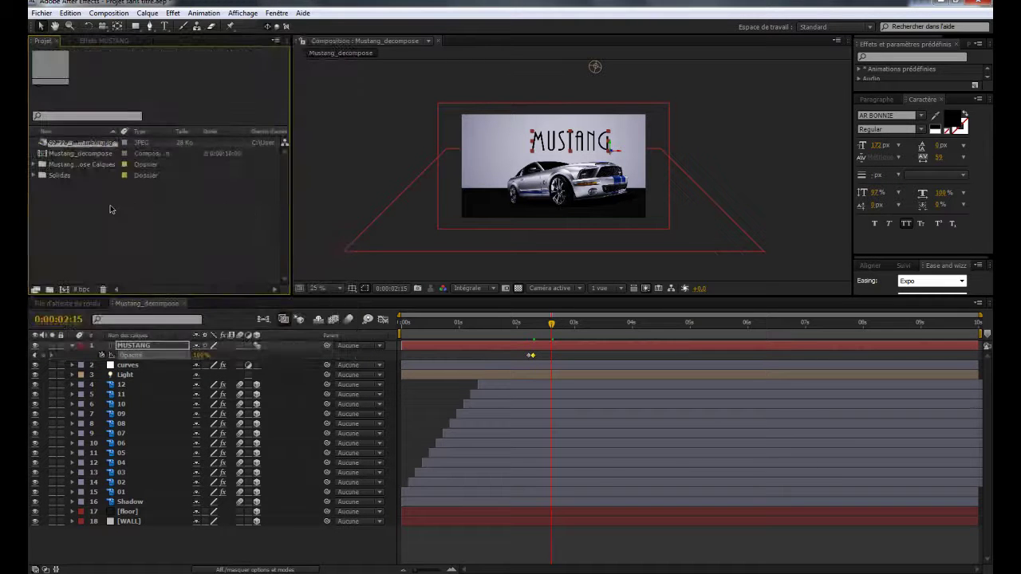
left_click_drag(80, 142, 132, 350)
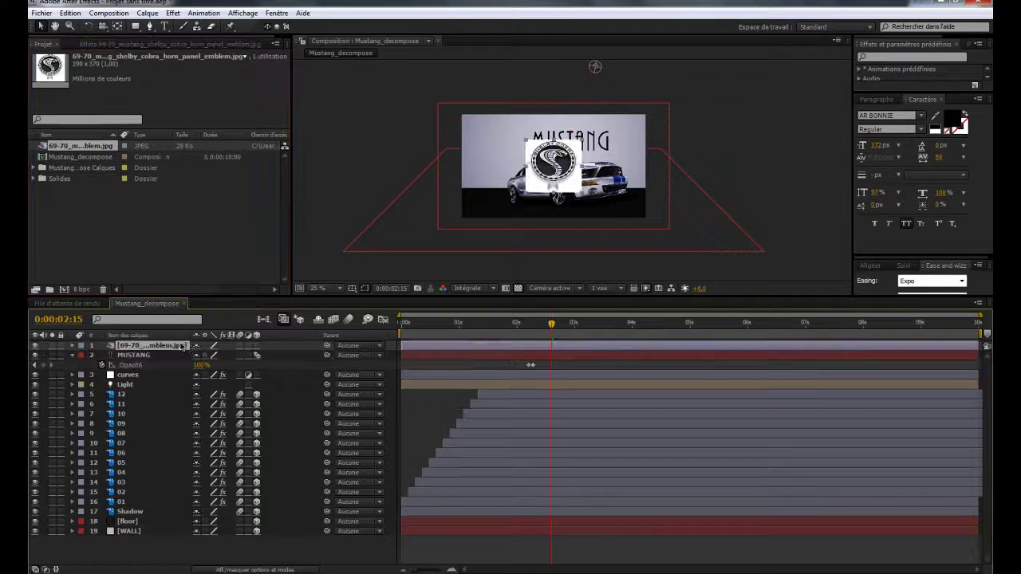
left_click(256, 346)
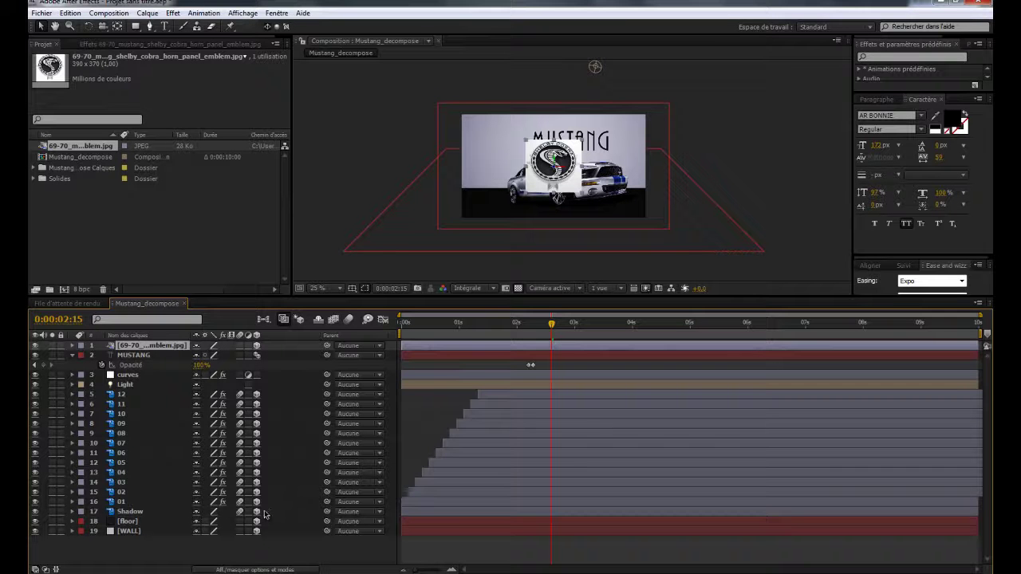
Set the Shelby Cobra emblem layer's blending mode to Obscurcir (Darken).
left_click(240, 569)
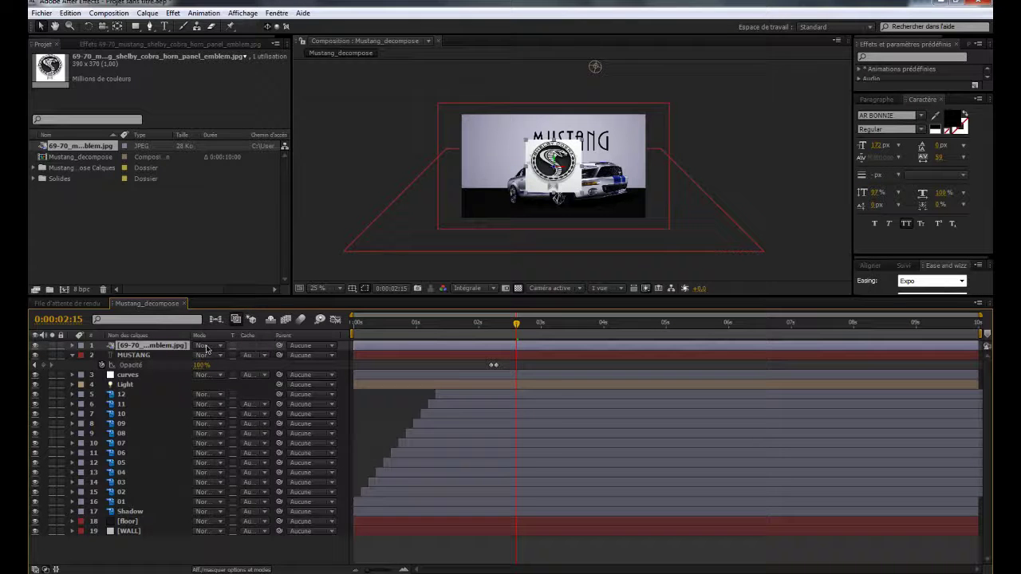
left_click(206, 347)
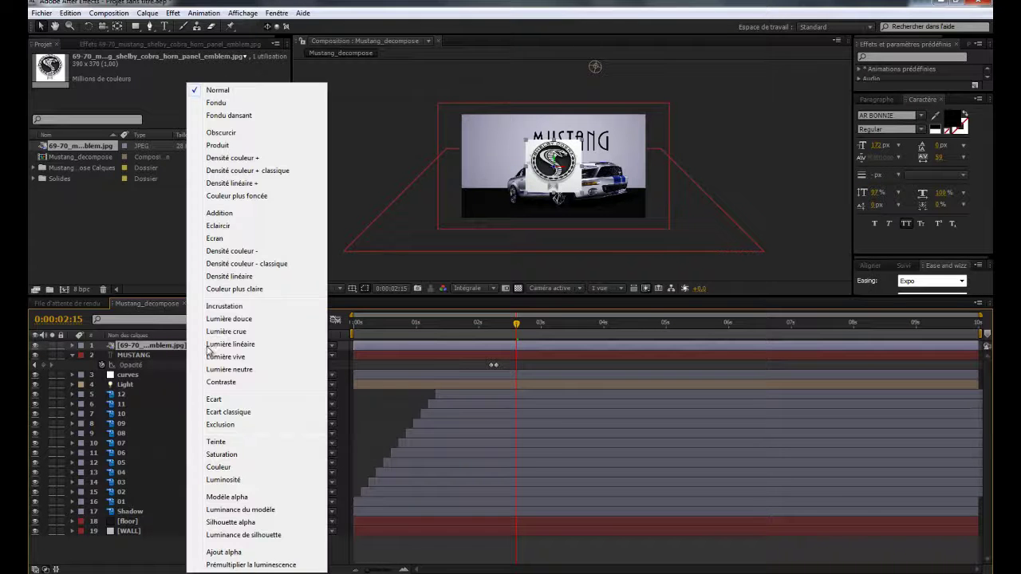
left_click(221, 133)
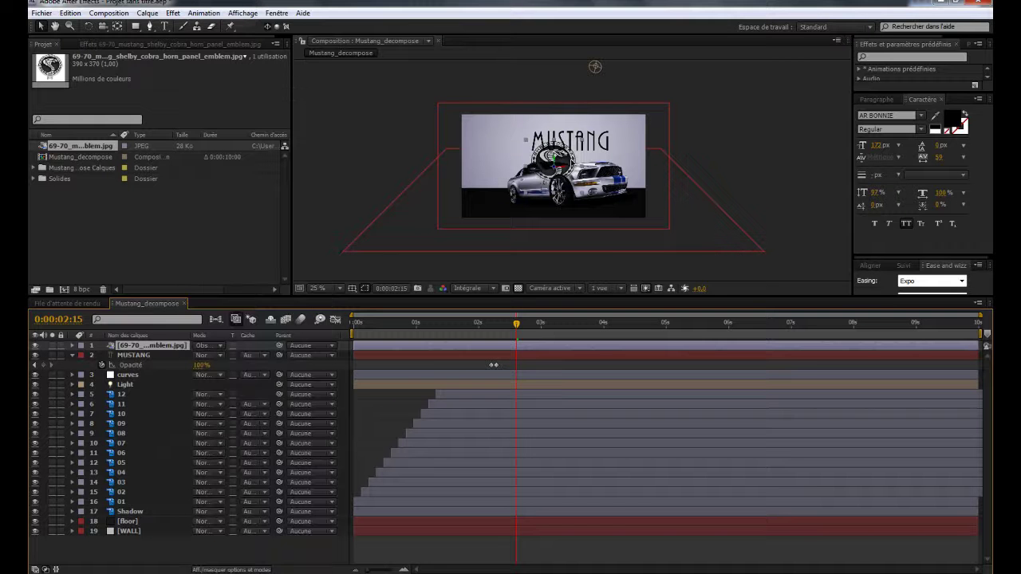
Move the Shelby Cobra emblem to the empty wall area left of the MUSTANG text, above the car's rear.
left_click_drag(551, 170, 496, 158)
key("period")
key("period")
key("period")
key("period")
left_click_drag(470, 108, 662, 214)
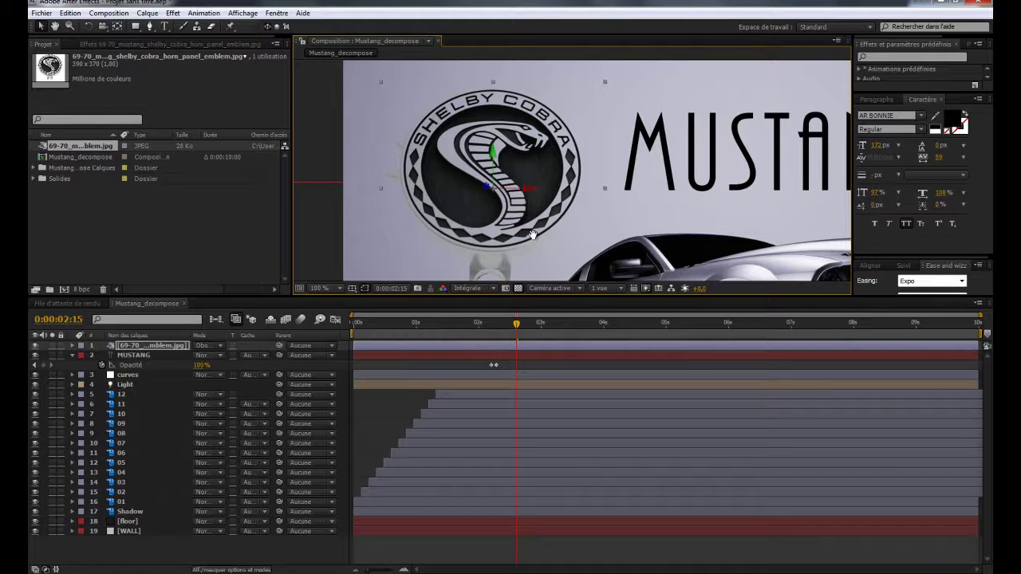
scroll(525, 238, "down", 3)
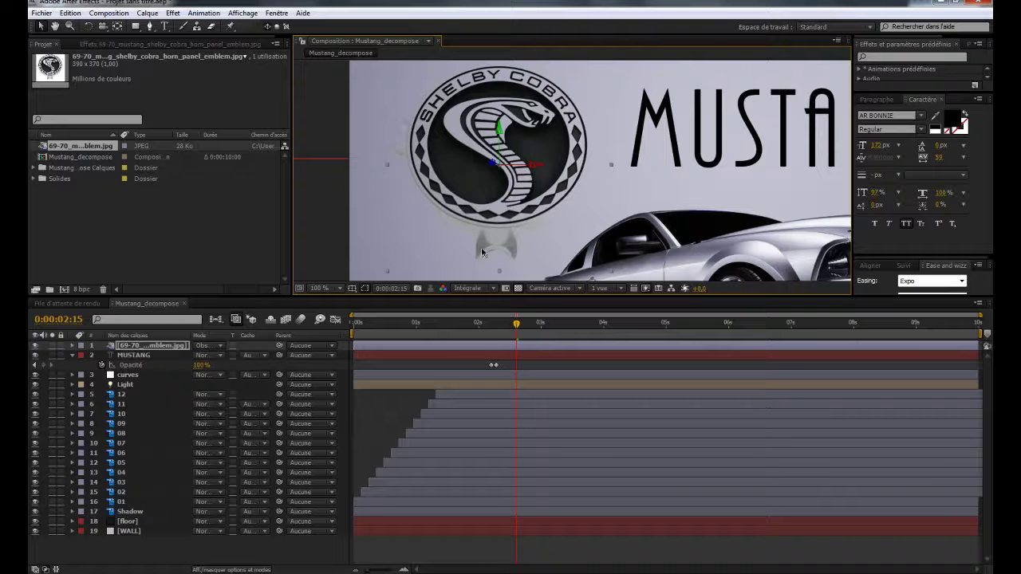
Draw a circular mask from the centre of the Shelby Cobra emblem, just large enough to enclose its outer ring.
left_click(135, 28)
left_click_drag(136, 27, 160, 52)
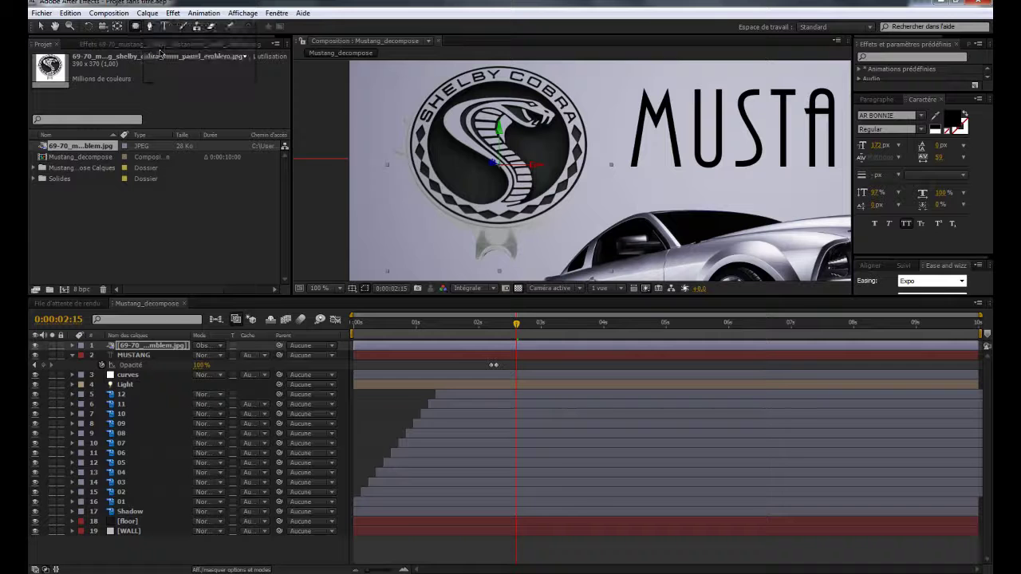
left_click_drag(494, 142, 555, 203)
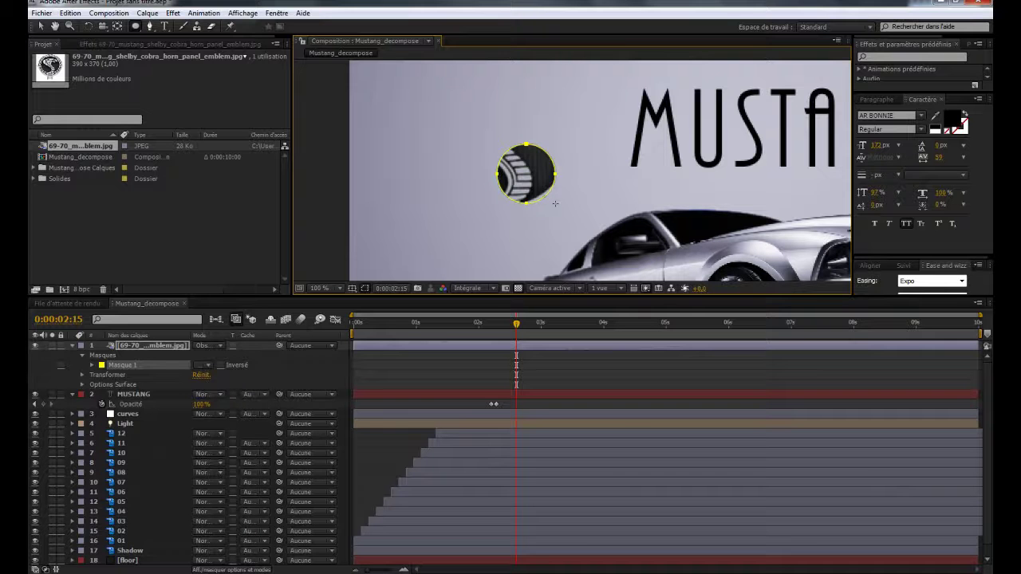
key("ctrl")
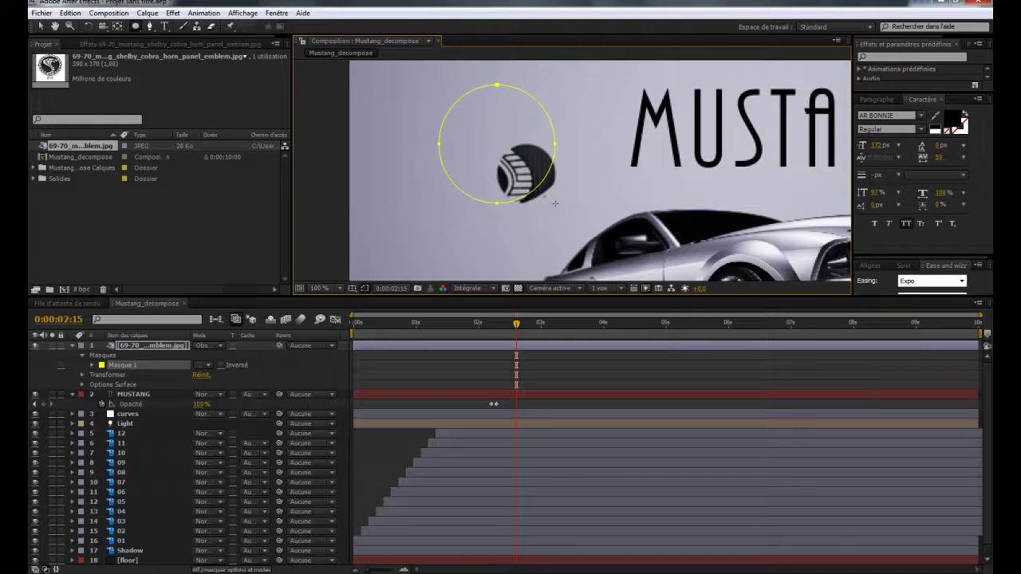
left_click_drag(555, 203, 592, 232)
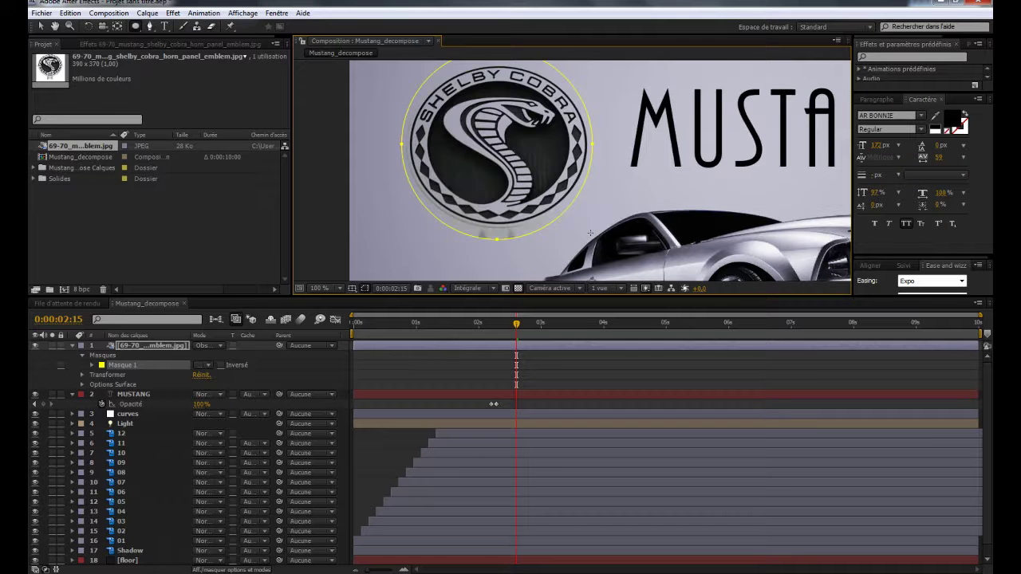
Shift the circular mask up to exclude the shape below the emblem, and lower its top point close to the ring.
key("v")
left_click_drag(497, 238, 500, 232)
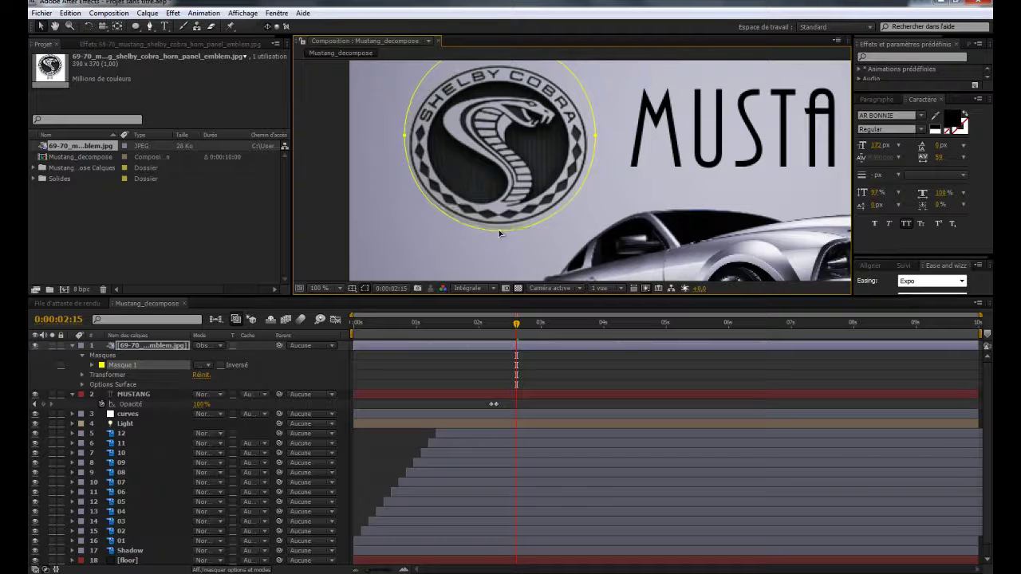
scroll(502, 176, "up", 3)
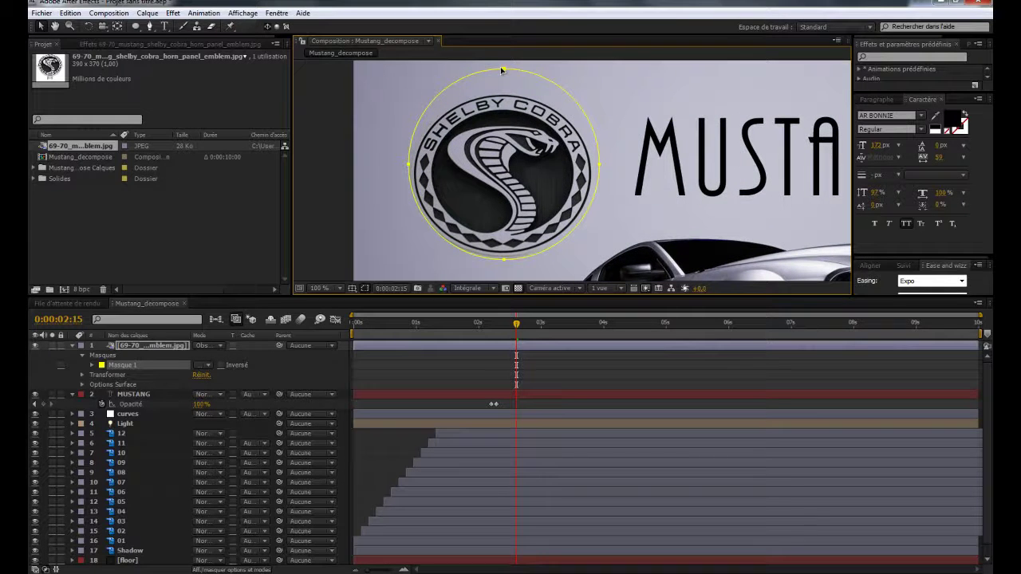
left_click_drag(501, 70, 504, 91)
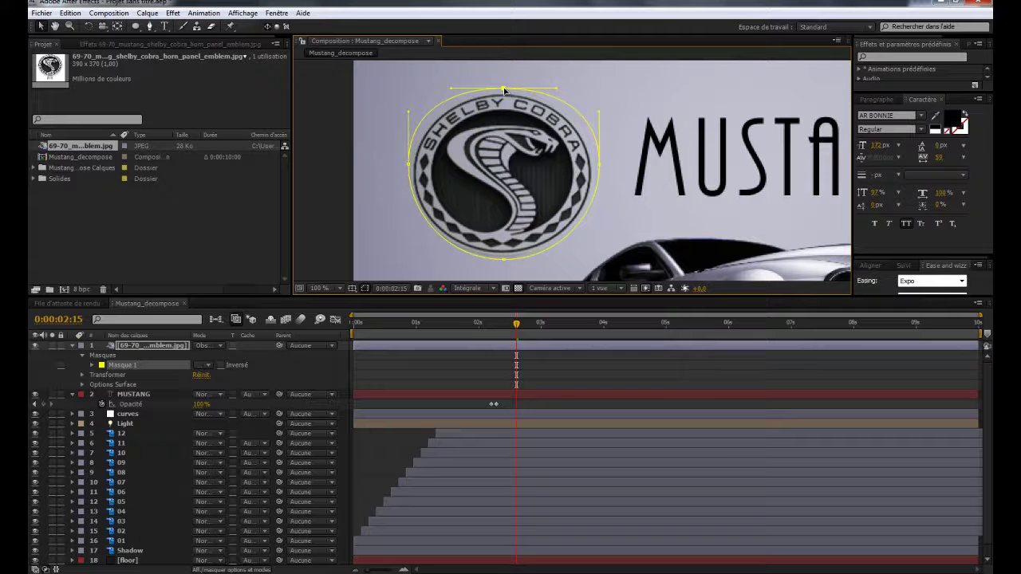
left_click(605, 159)
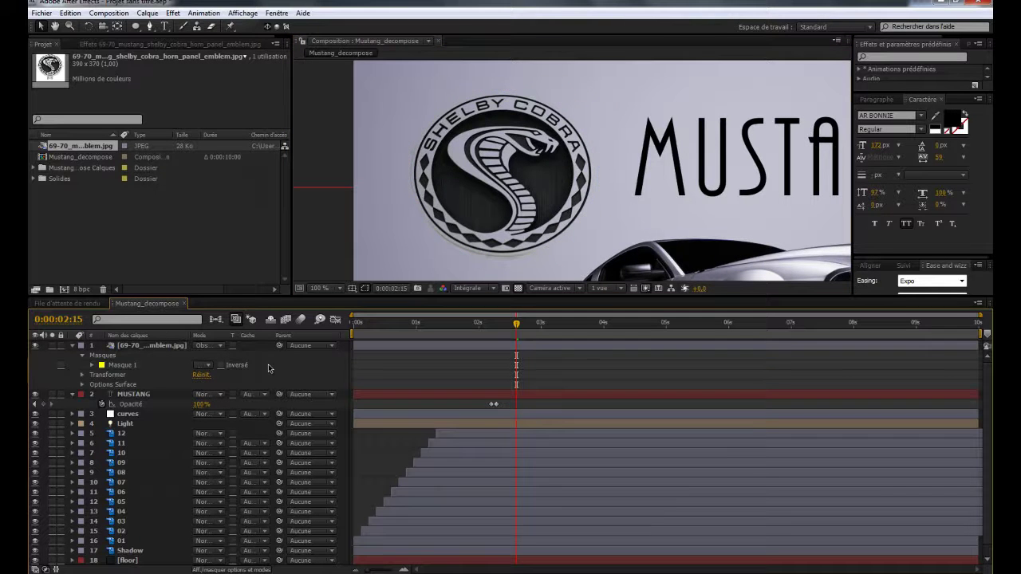
scroll(608, 159, "down", 4)
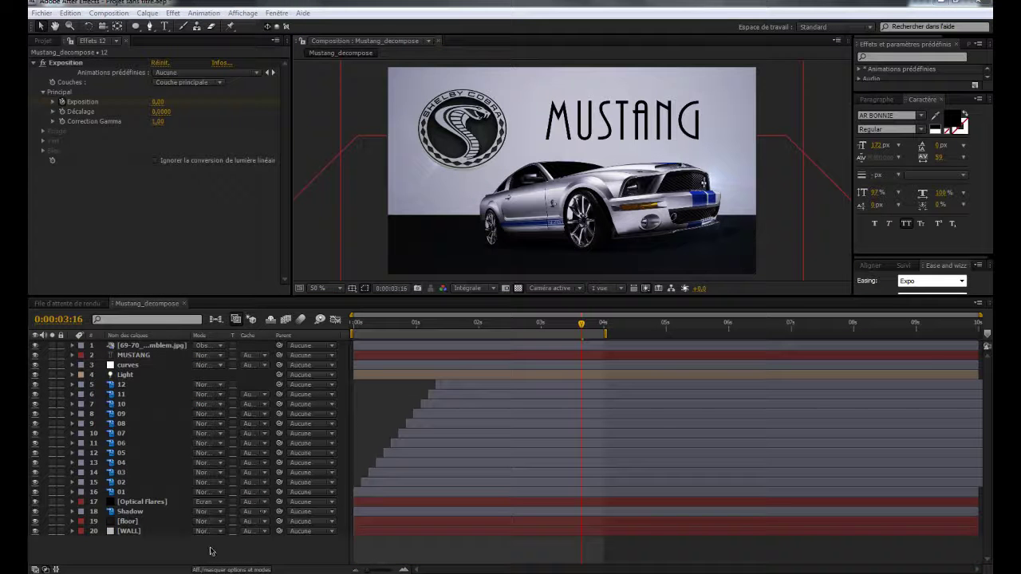
Create a camera layer with the 35 mm preset.
right_click(219, 551)
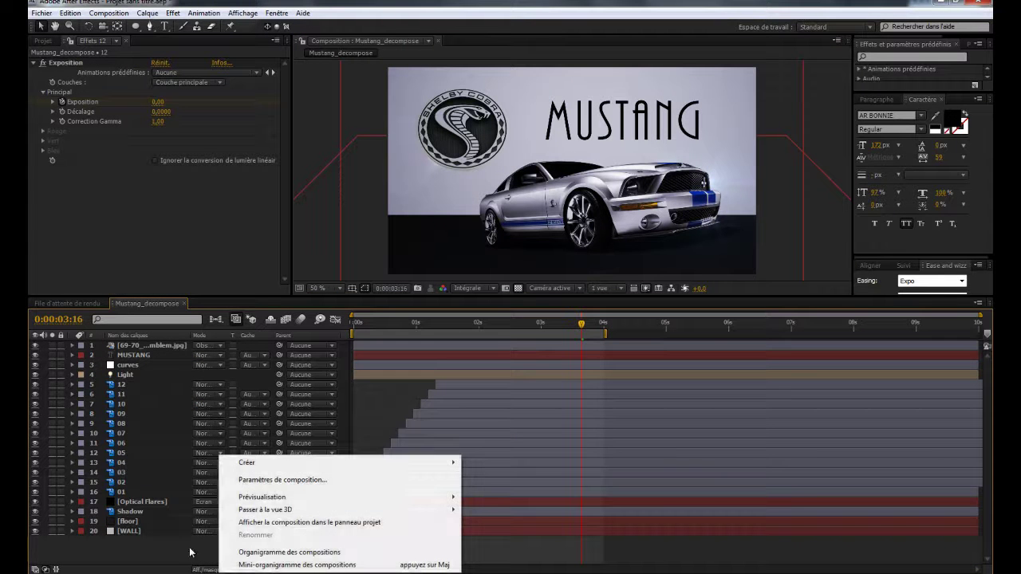
mouse_move(263, 464)
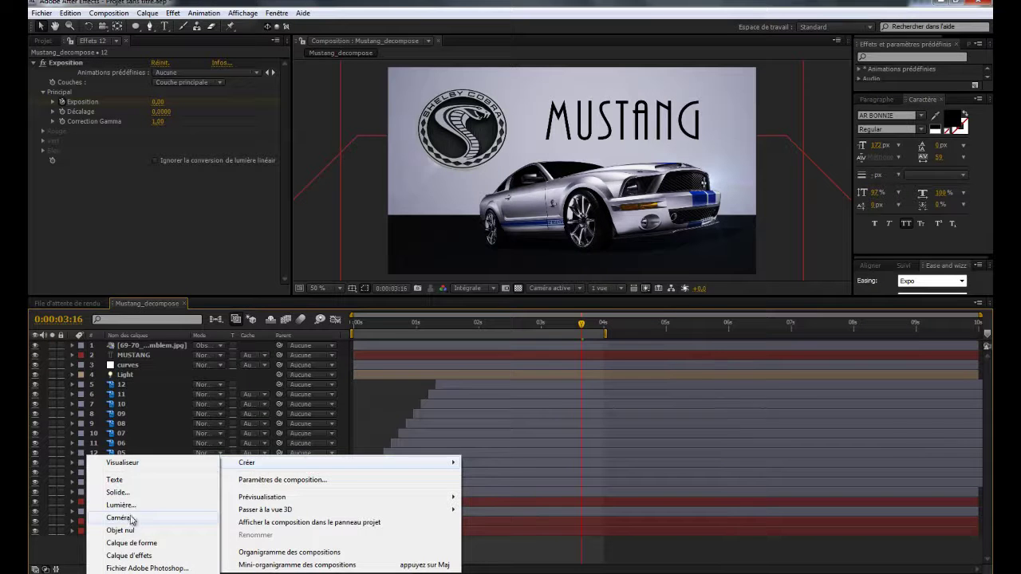
left_click(129, 518)
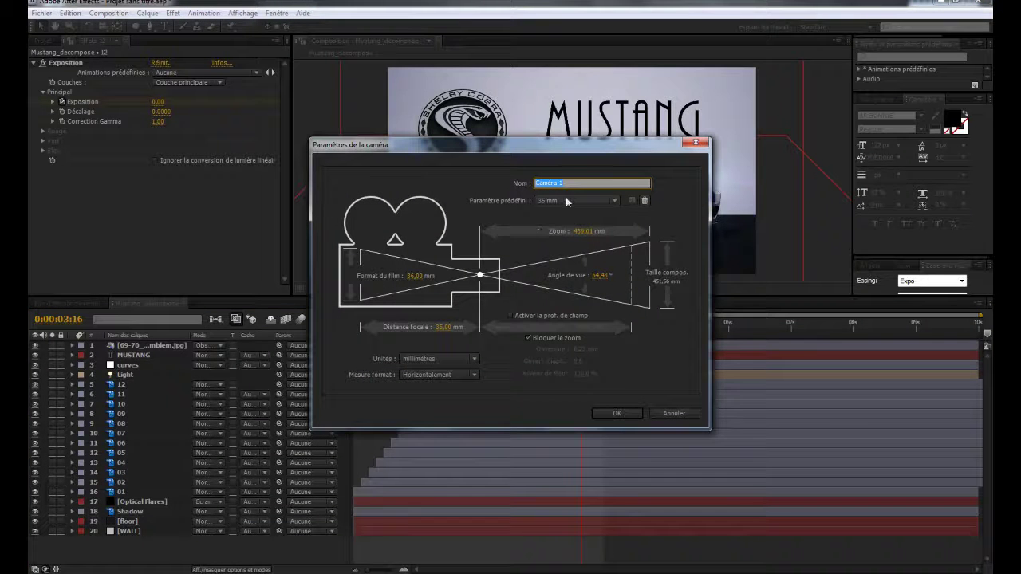
left_click(616, 413)
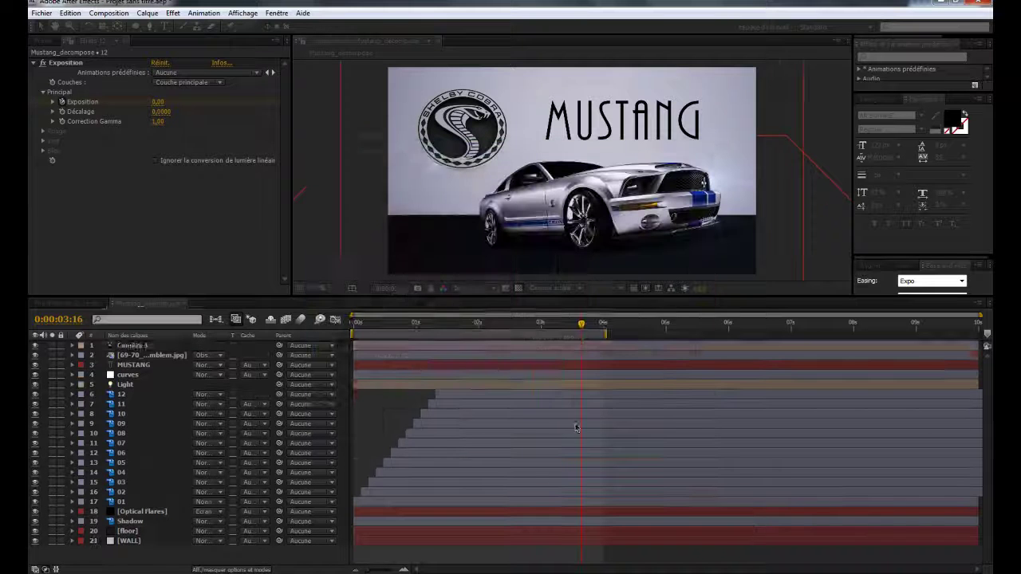
Create a null object and parent the camera layer to it.
right_click(219, 558)
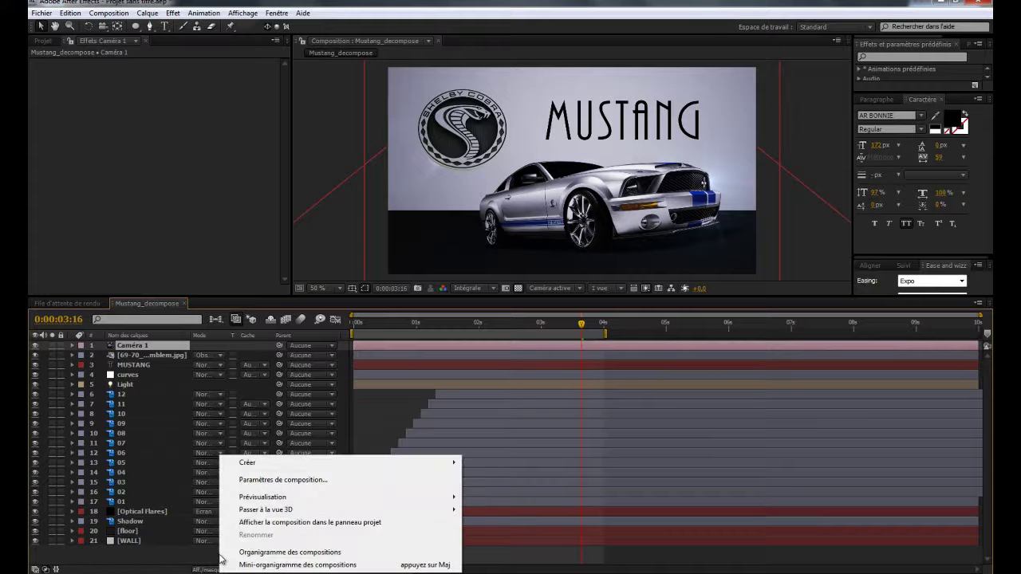
mouse_move(256, 465)
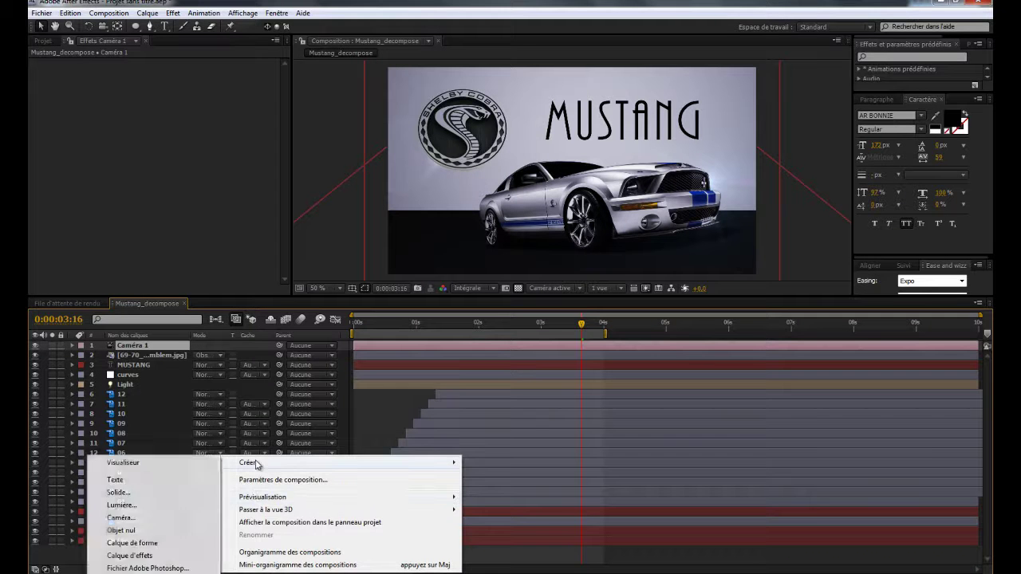
left_click(131, 532)
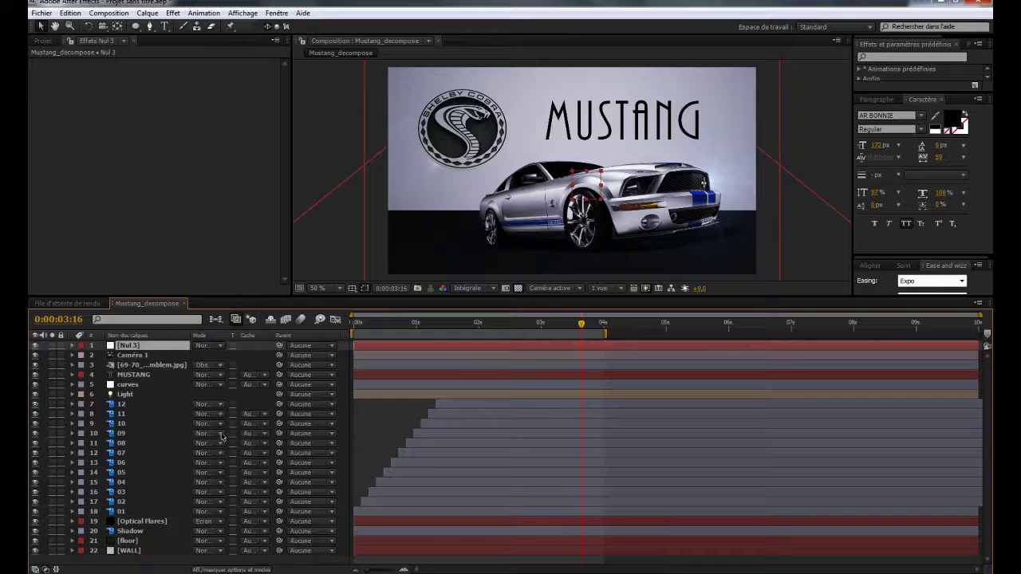
left_click(158, 355)
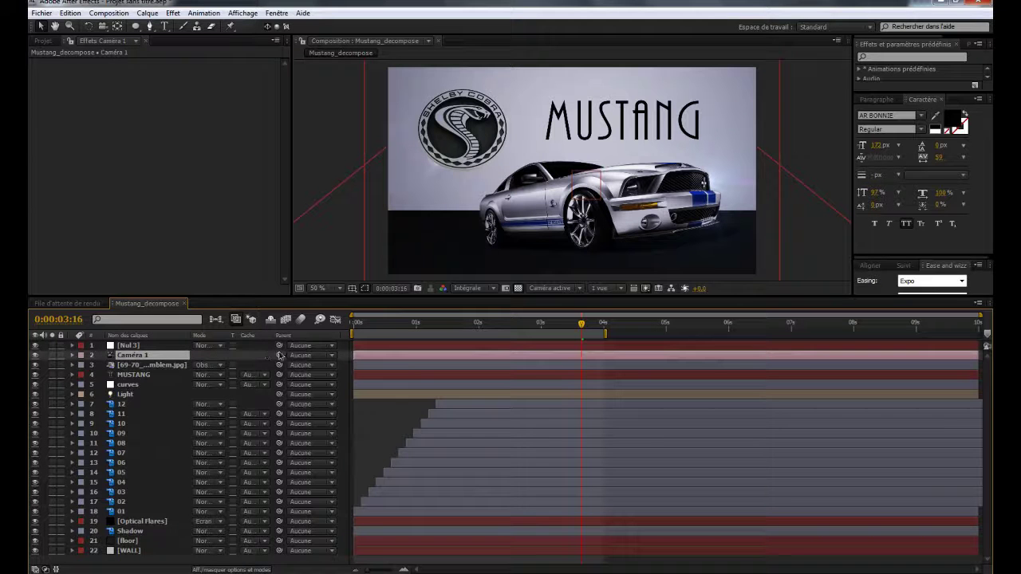
left_click_drag(212, 355, 131, 348)
Reveal the null's Rotation property and apply a slider control effect (Paramètre glissière) to the null.
left_click(131, 347)
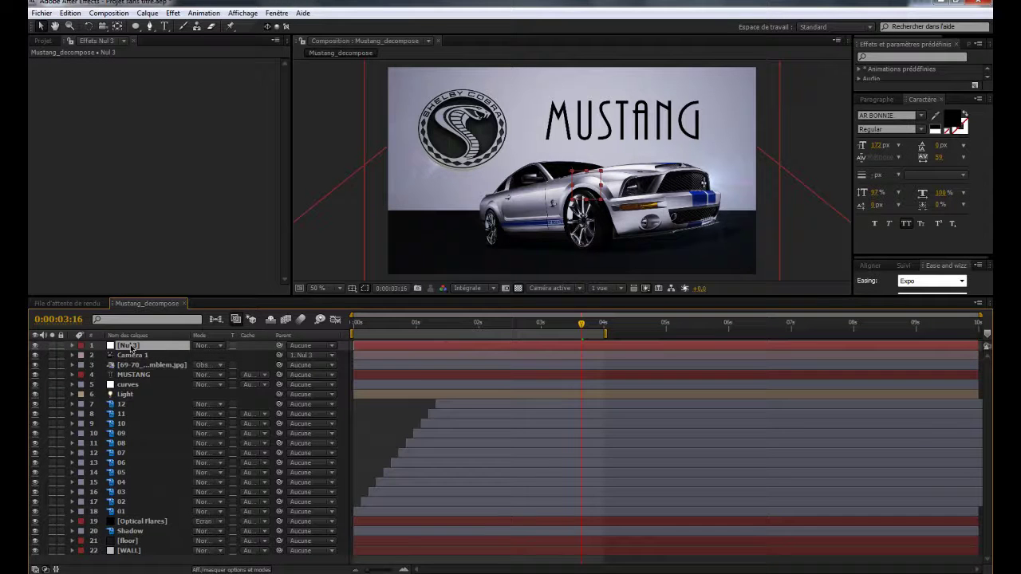
key("r")
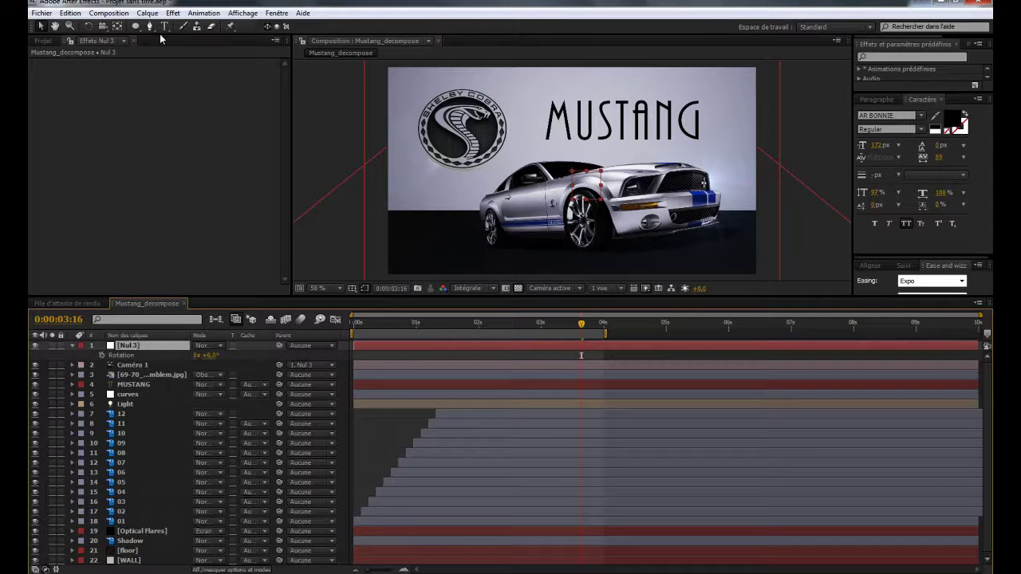
left_click(173, 12)
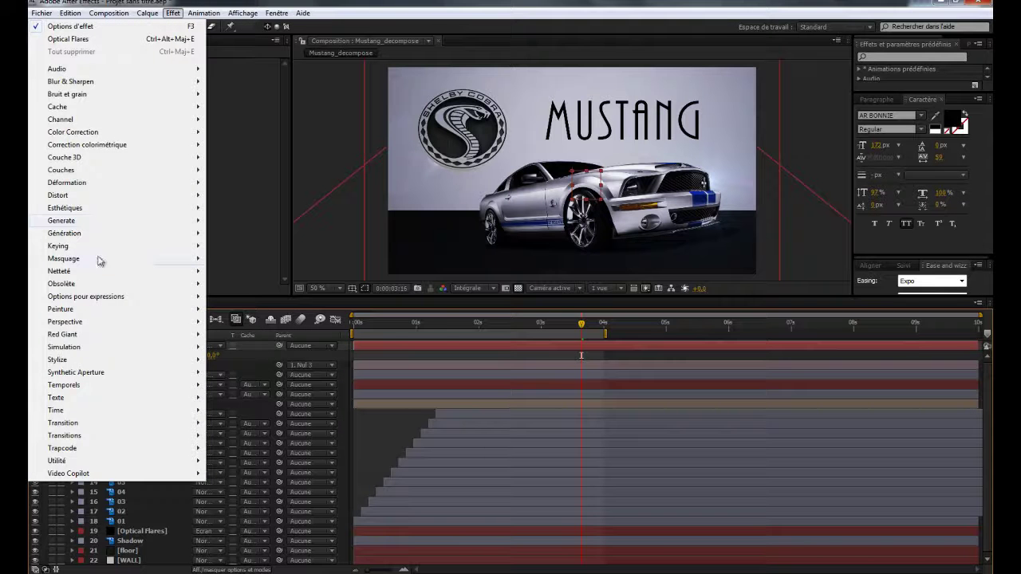
mouse_move(102, 299)
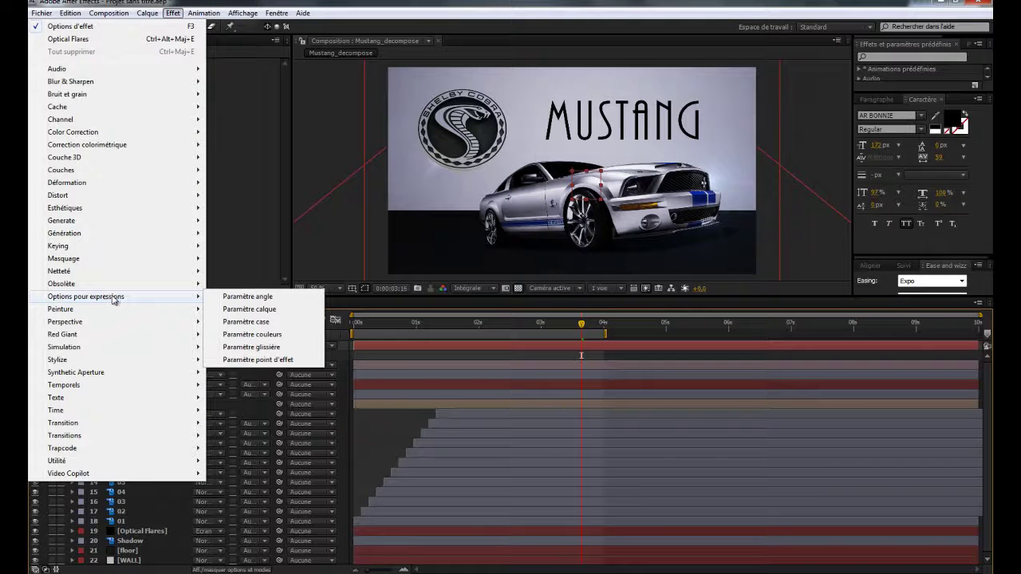
left_click(252, 348)
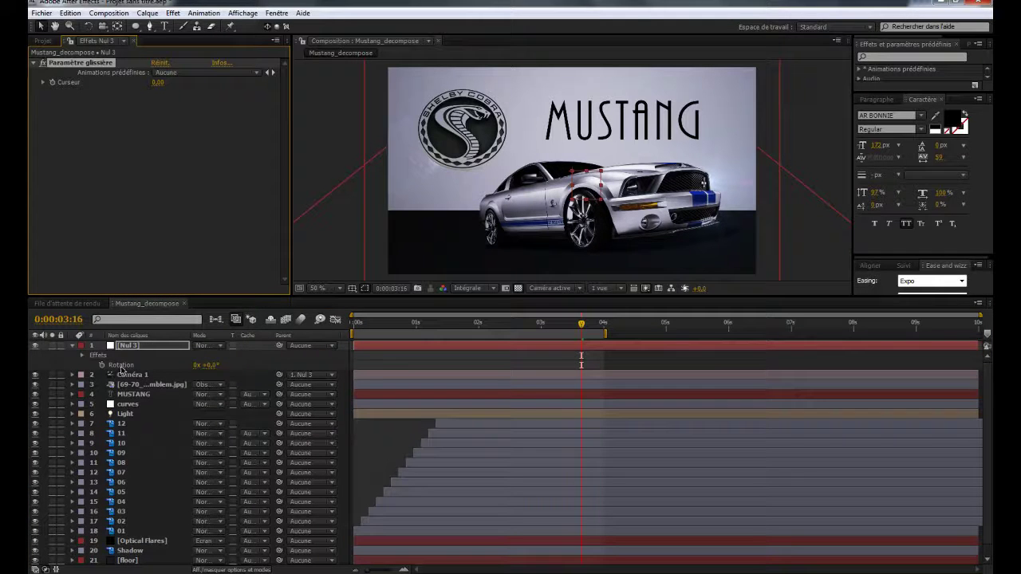
Add the expression wiggle(4,effect("Paramètre glissière")("Curseur")) to the null's Rotation, linking its amplitude to the slider.
left_click(102, 365, "alt")
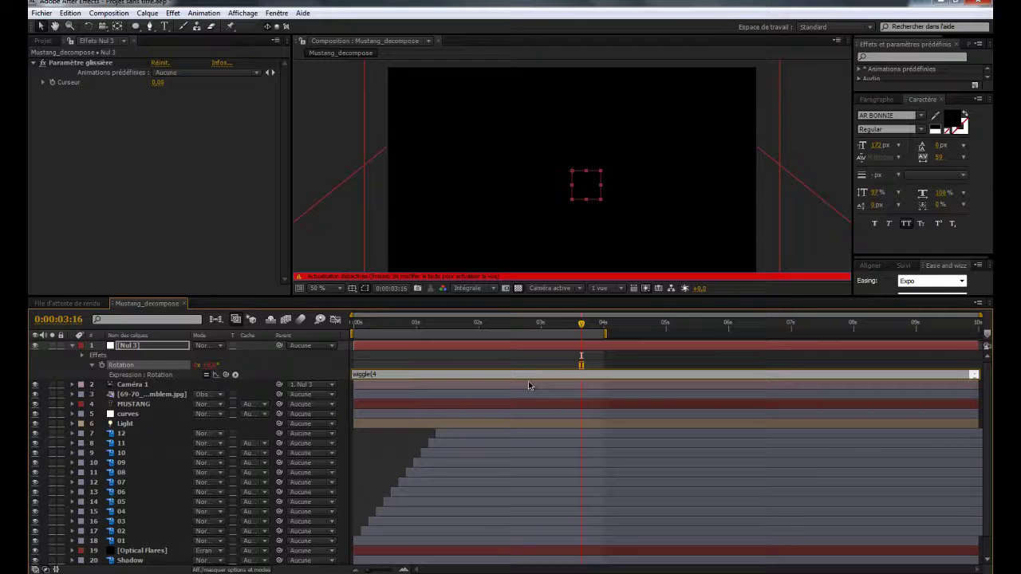
left_click_drag(227, 375, 68, 82)
left_click(519, 187)
Keyframe the null's slider at 0 at 0:00:02:04 and at 4 at 0:00:02:06.
left_click_drag(478, 326, 488, 328)
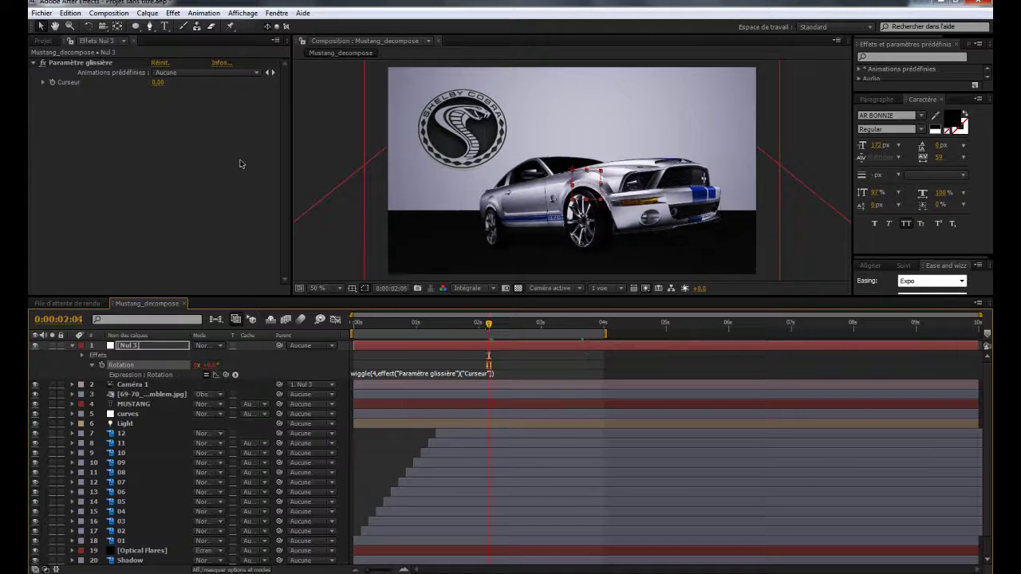
left_click(53, 86)
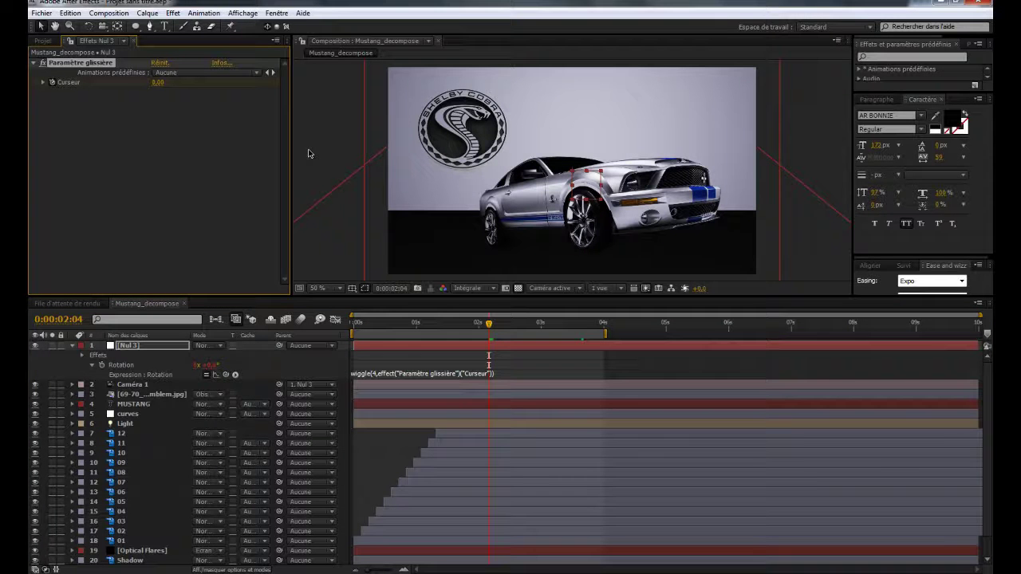
key("Page_Down")
key("Page_Down")
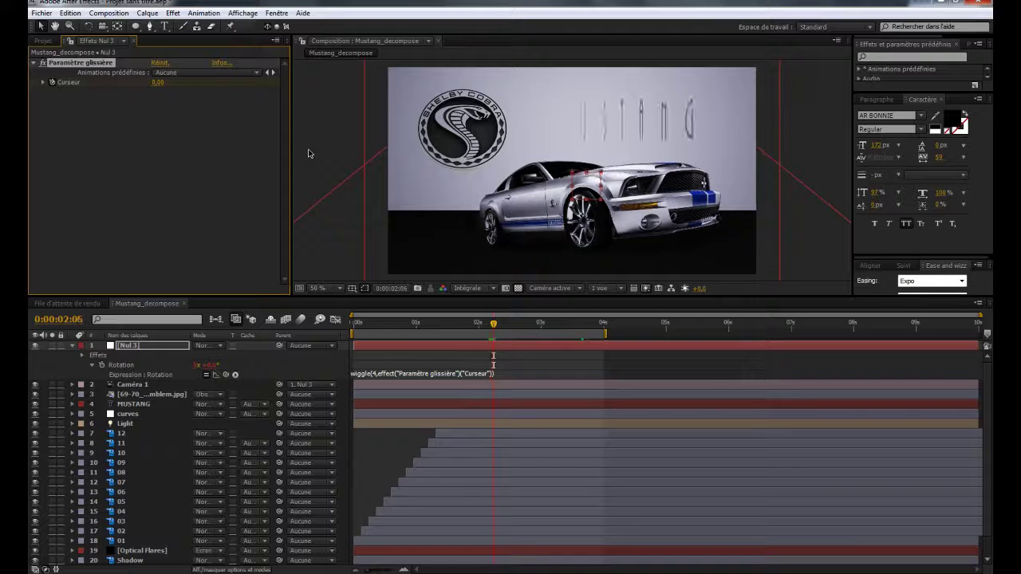
key("Return")
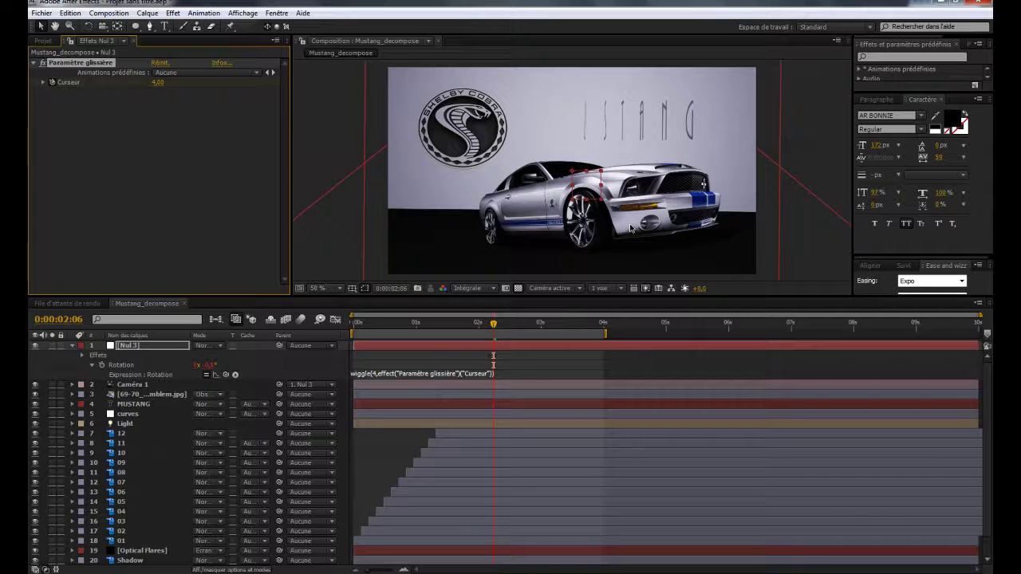
Set the null's slider to 0 at 0:00:02:14 and return to about 0:00:01:23 to check the camera shake.
key("space")
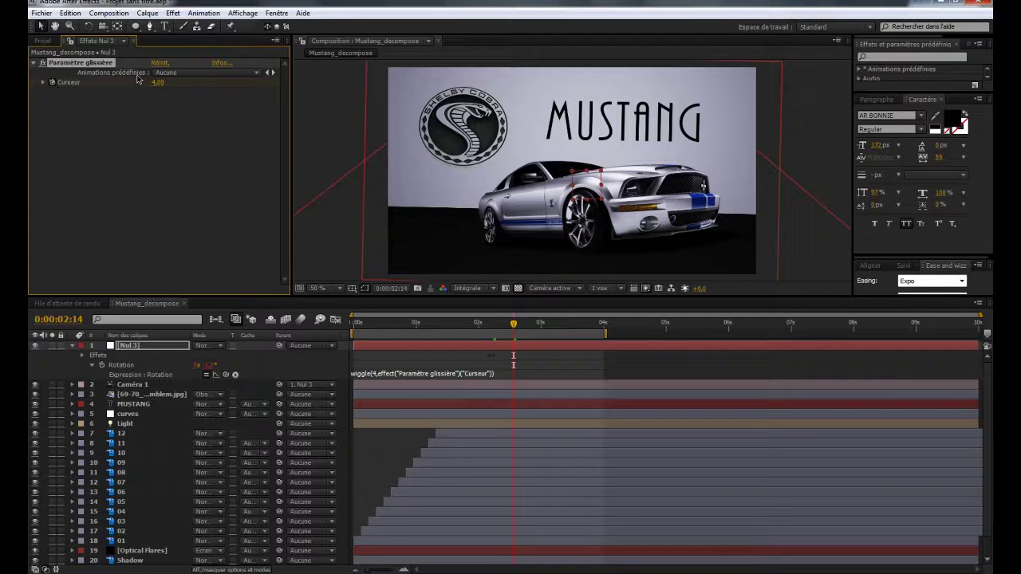
left_click_drag(158, 88, 155, 86)
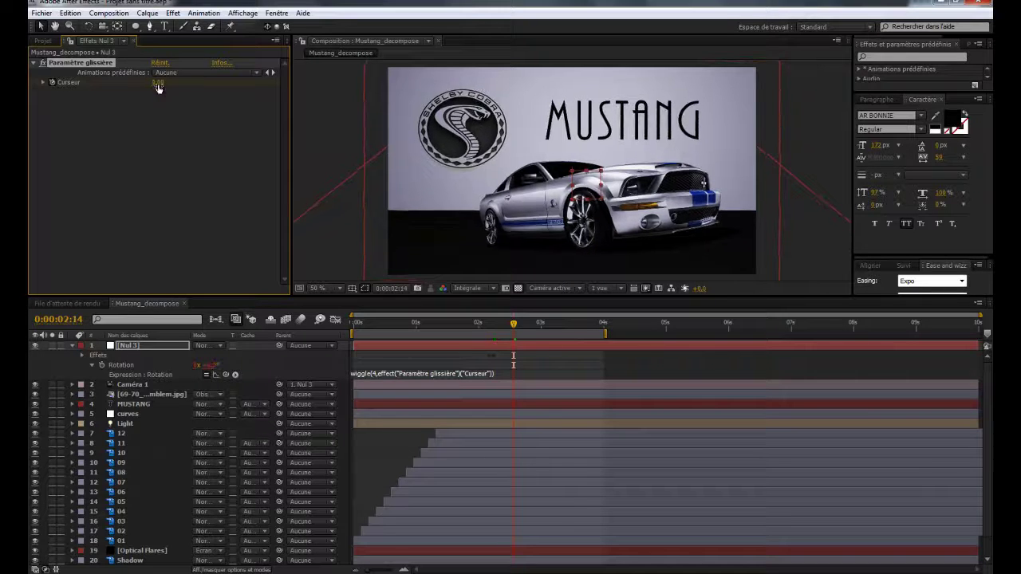
left_click(471, 326)
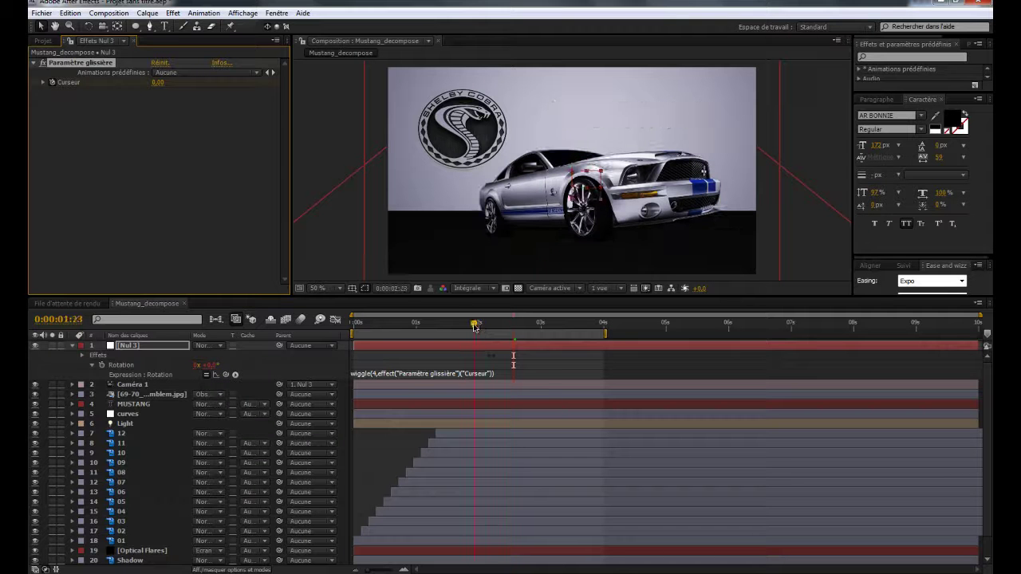
Preview the camera shake from 0:00:01:22 and collapse the null layer's properties.
key("KP_0")
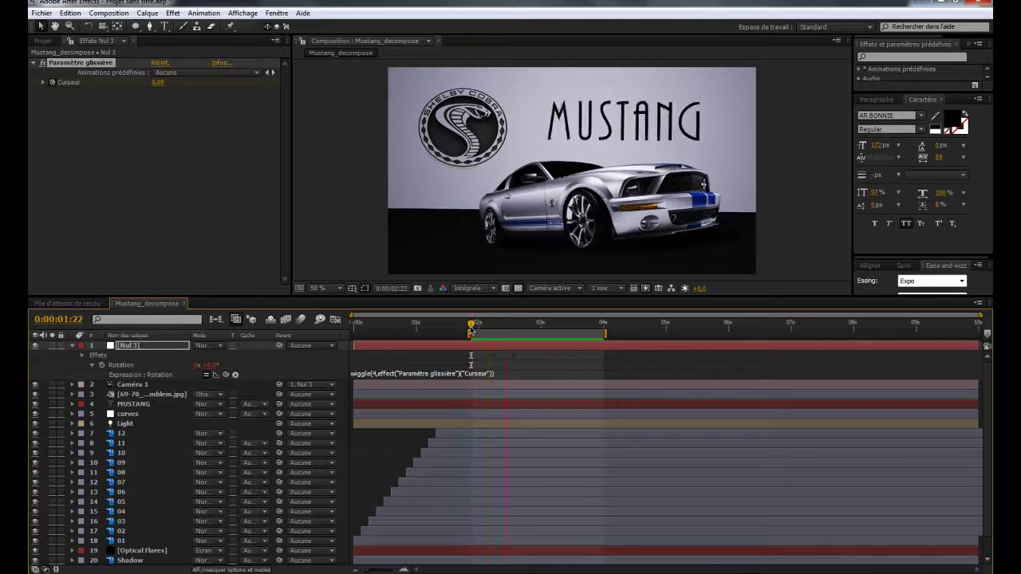
key("space")
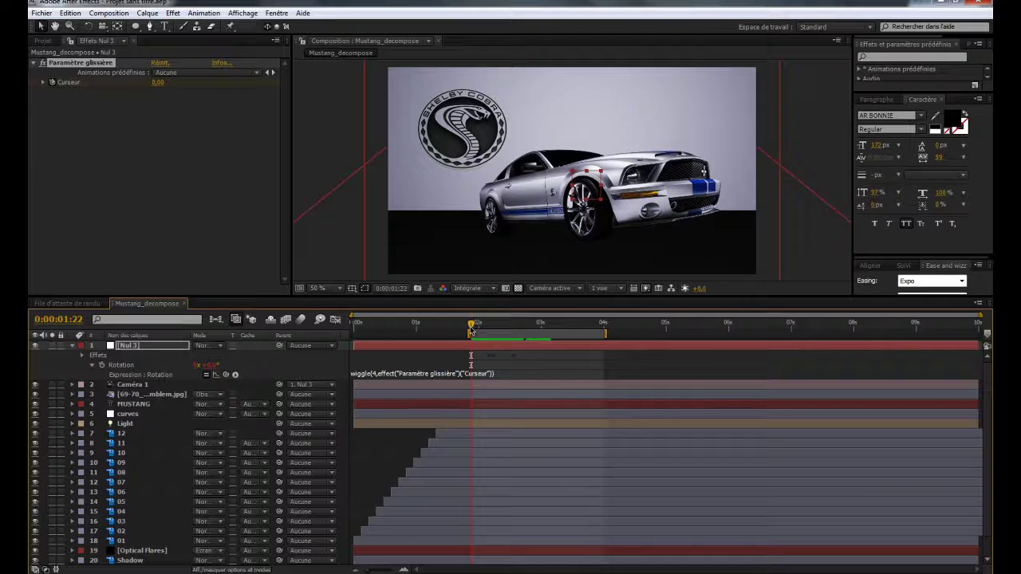
left_click(72, 347)
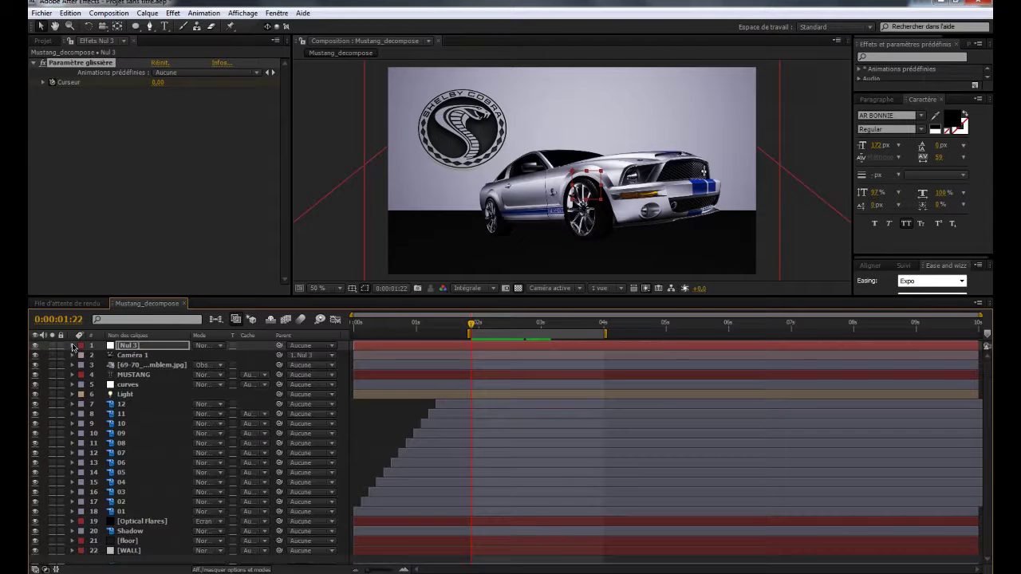
left_click(166, 565)
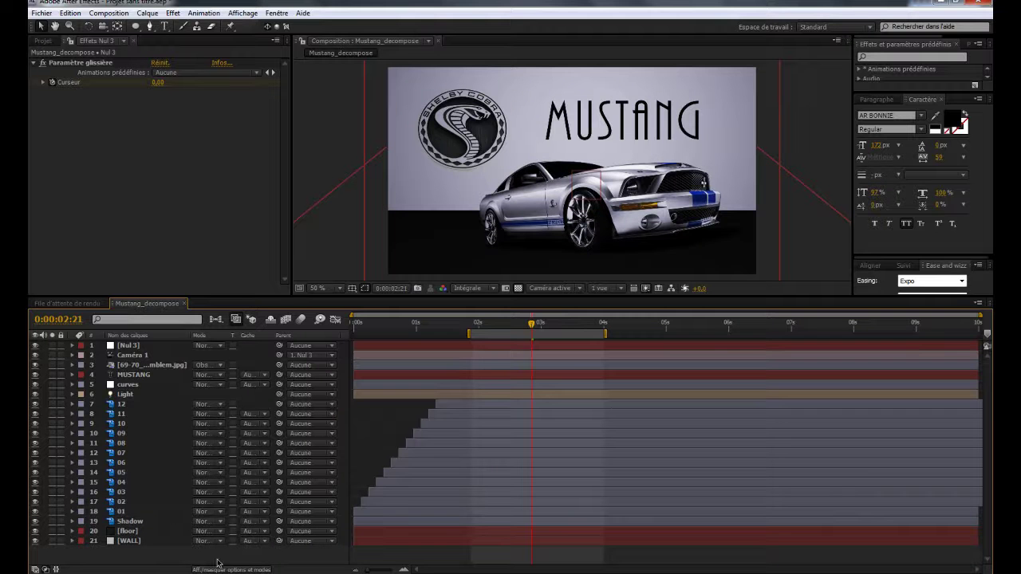
Create a black 1280 x 720 px solid layer named Opticale flares.
right_click(211, 559)
mouse_move(234, 463)
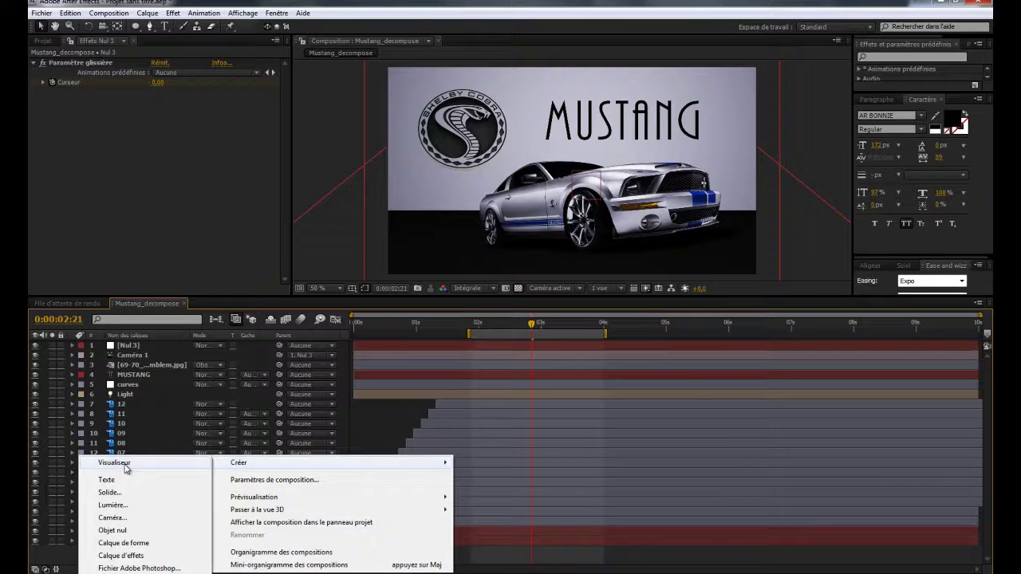
left_click(118, 499)
type("Opticale flares")
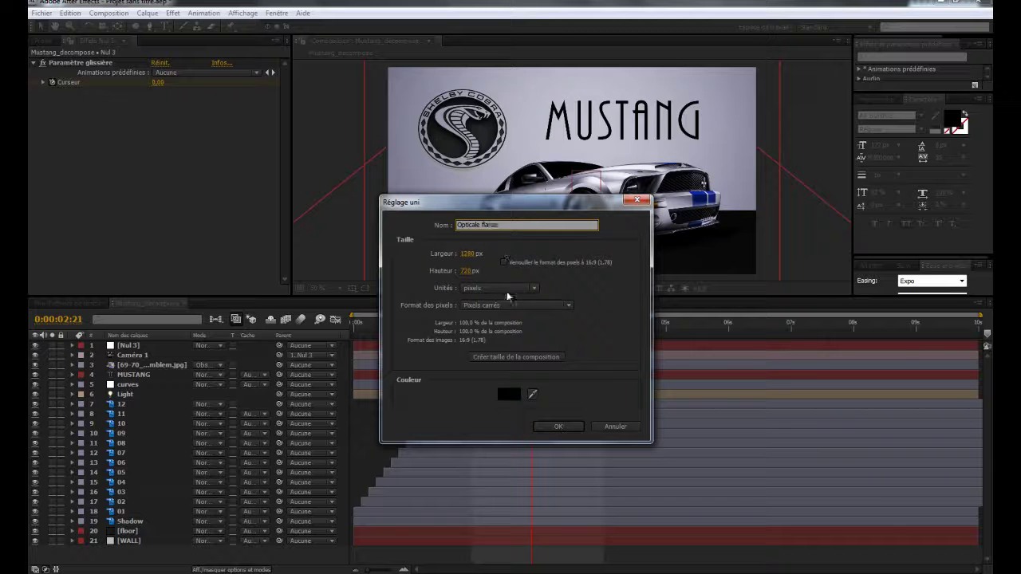
left_click(564, 428)
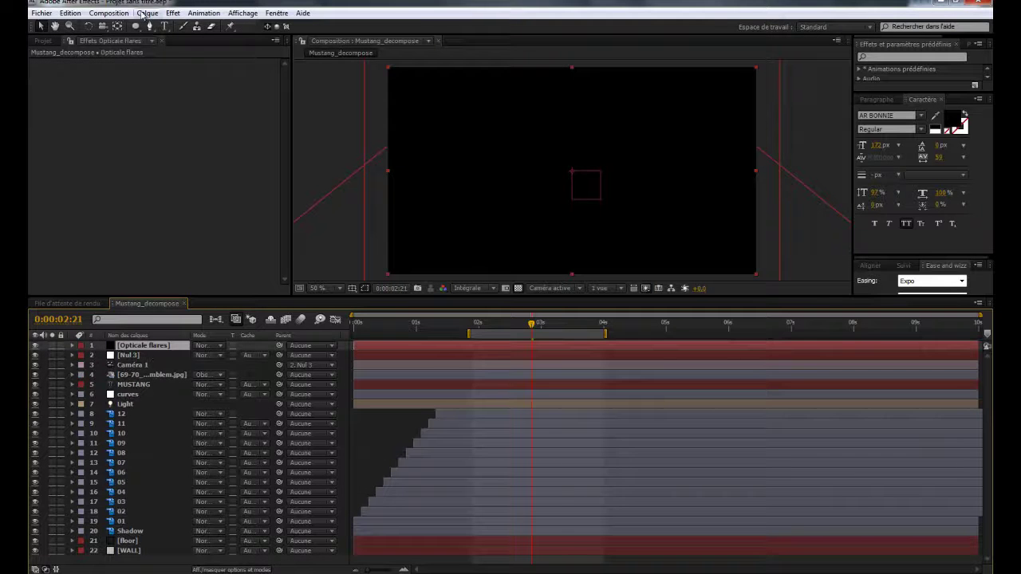
Apply the Video Copilot Optical Flares effect to the new solid and set its blending mode to Ecran.
left_click(172, 13)
mouse_move(134, 475)
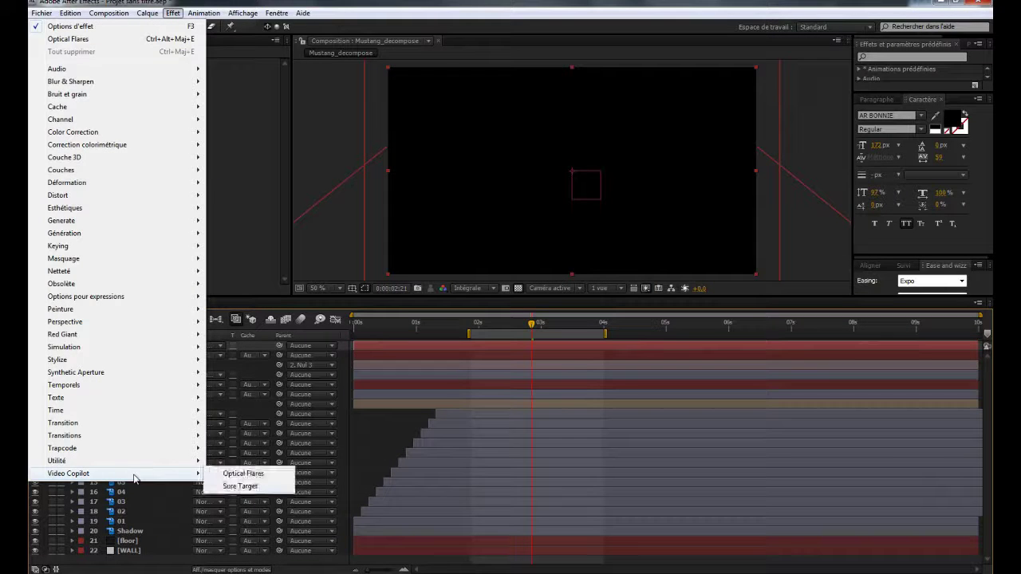
left_click(242, 474)
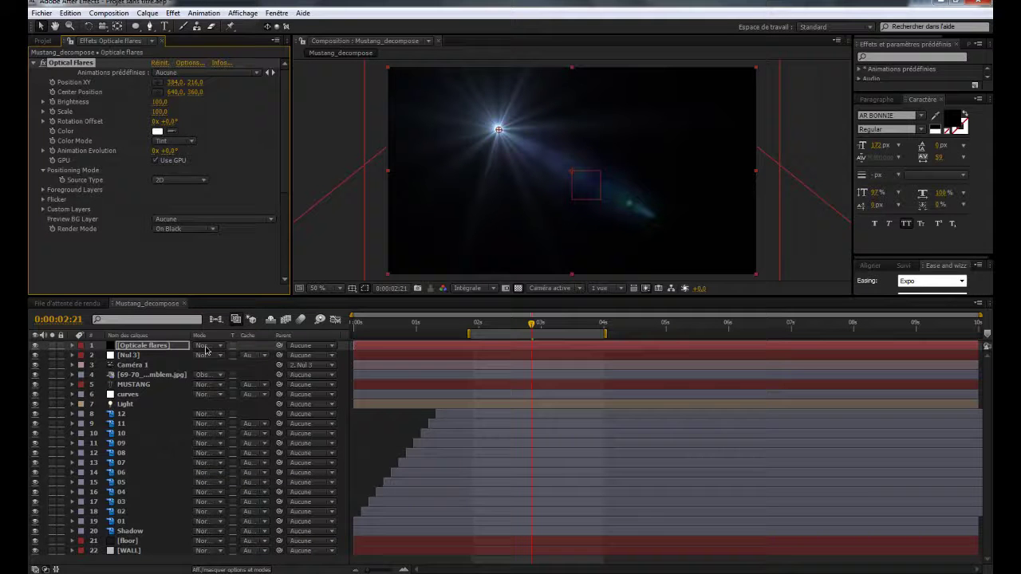
left_click(206, 349)
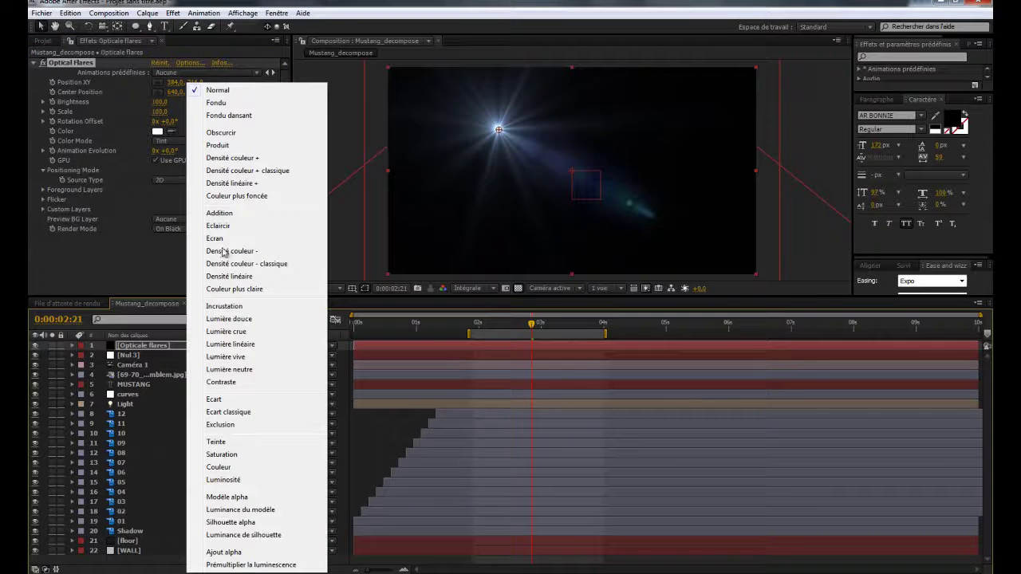
left_click(223, 238)
Position the flare on the car's near headlight at 848, 420 and set its Brightness to 70.
left_click(158, 84)
left_click(631, 189)
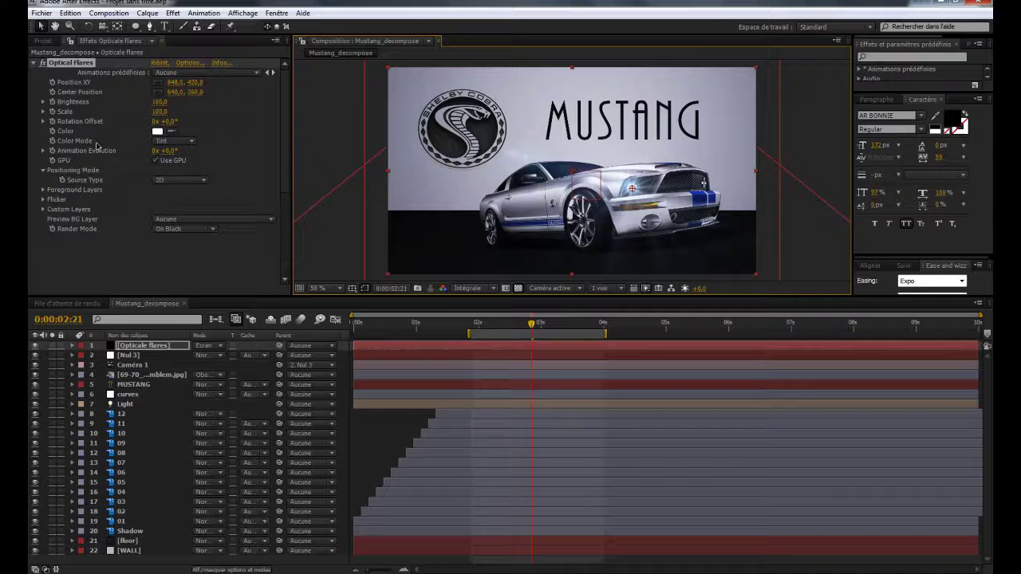
left_click(160, 102)
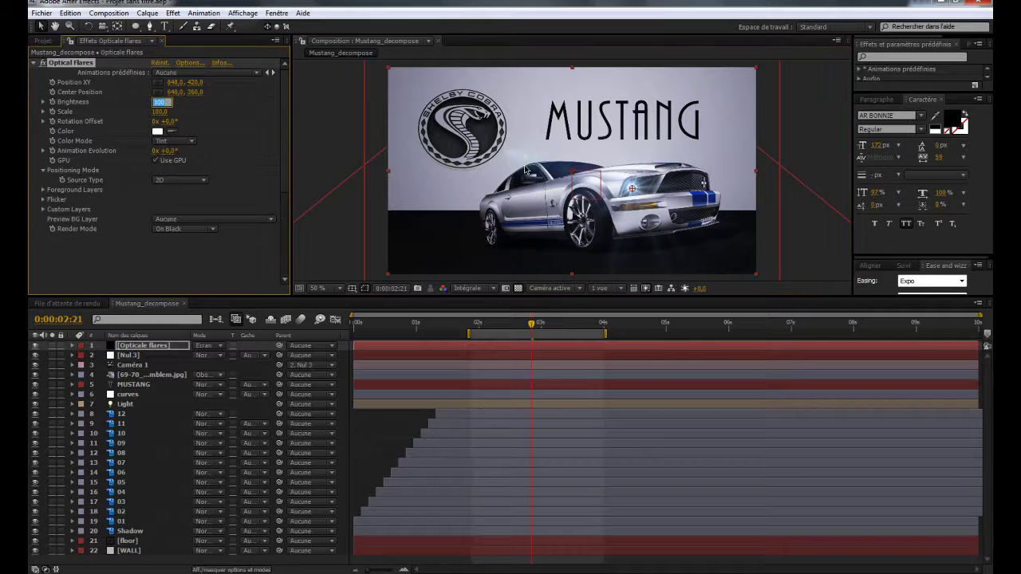
key("Return")
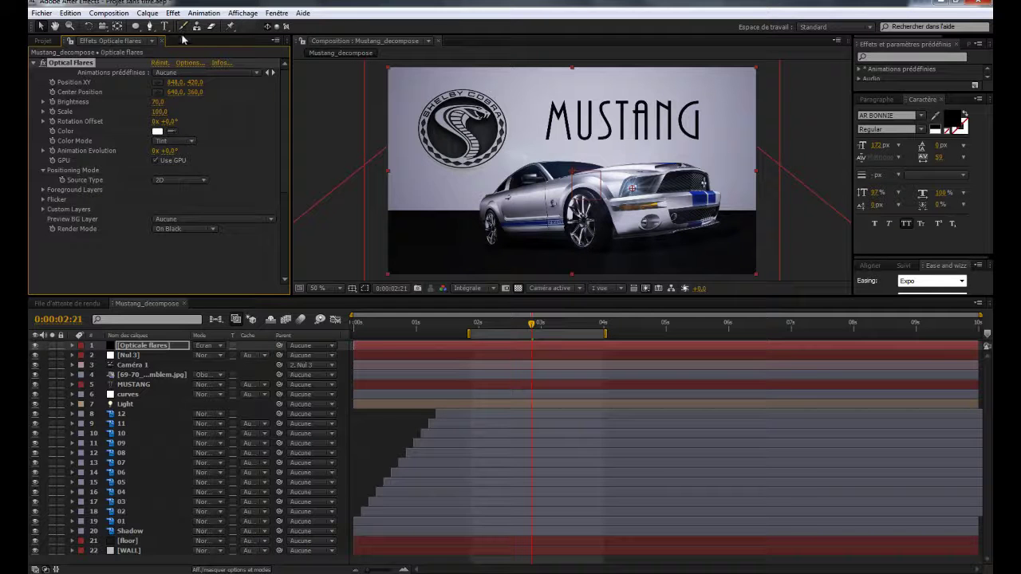
Load the Blue Artifact preset from the Motion Graphics presets into the Optical Flares effect.
left_click(195, 63)
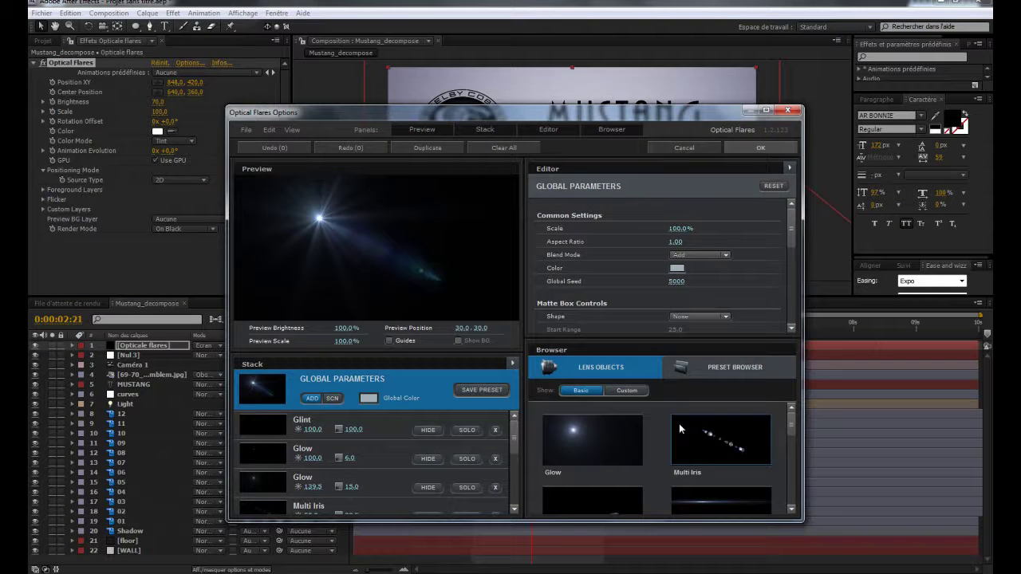
left_click(700, 373)
scroll(679, 425, "down", 1)
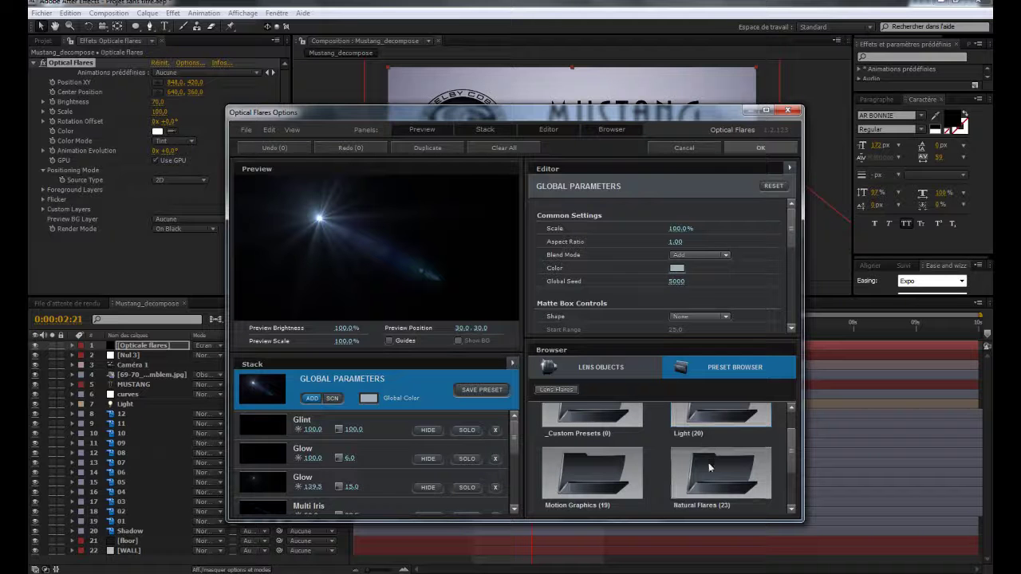
scroll(705, 461, "down", 1)
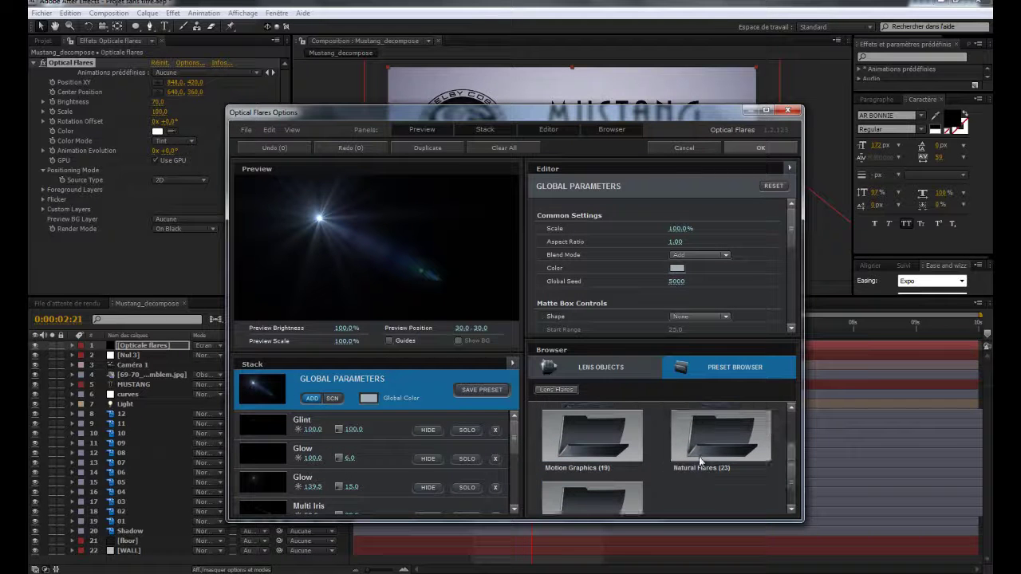
double_click(586, 435)
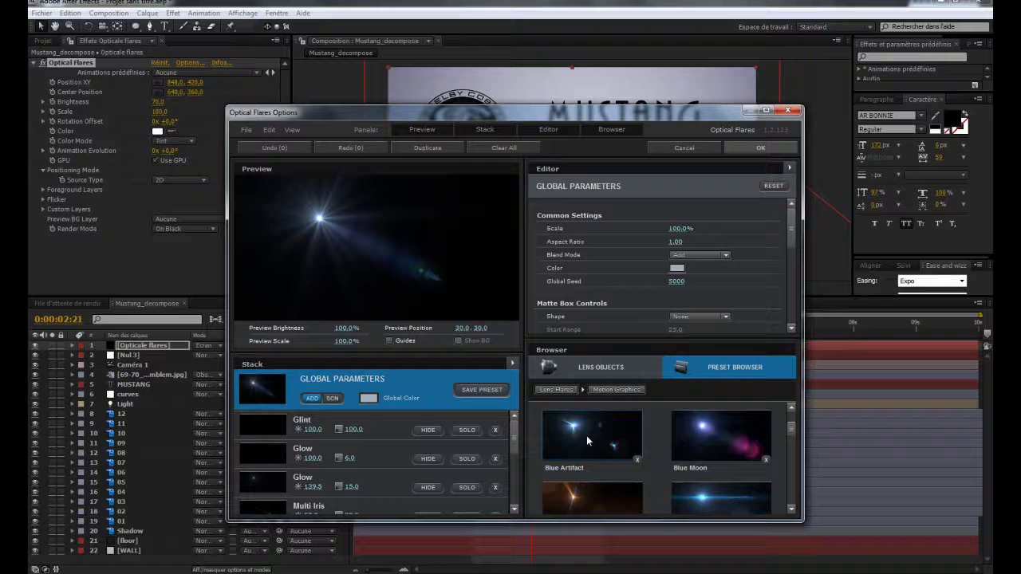
left_click(588, 441)
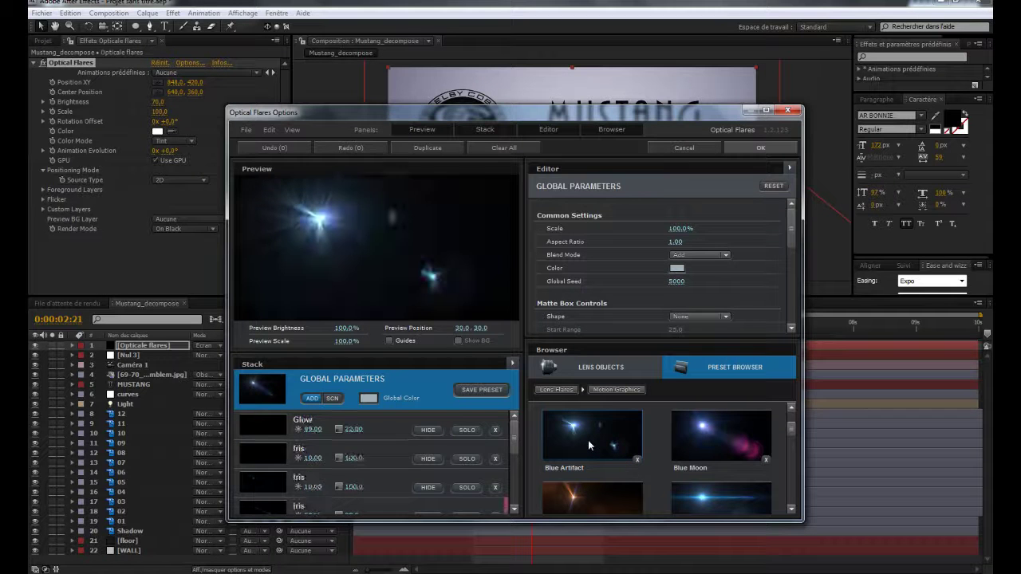
left_click(758, 146)
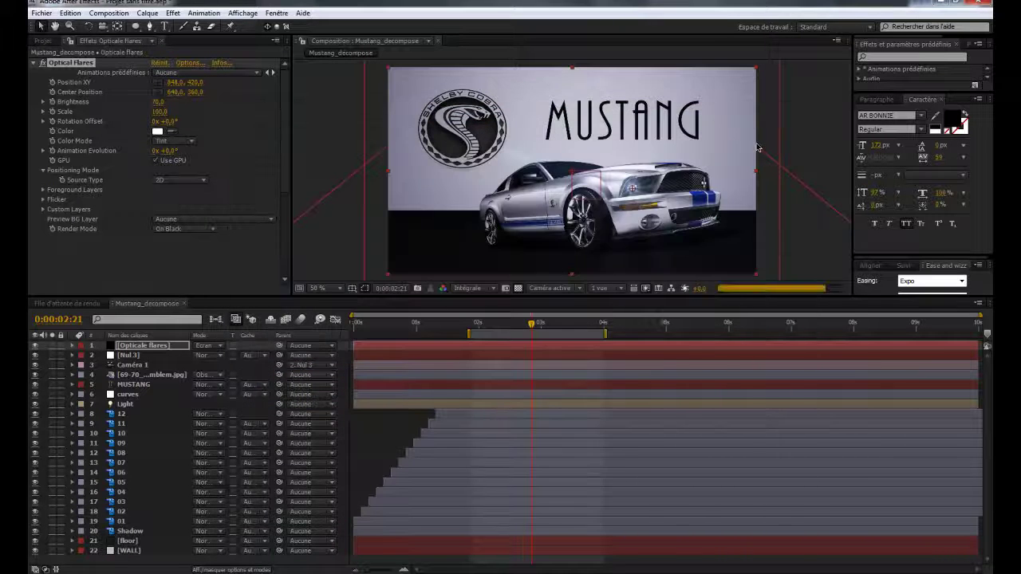
Enable keyframing on the flare's Brightness at 0:00:02:16, reveal its keyframes and set that key to 0.
left_click(518, 324)
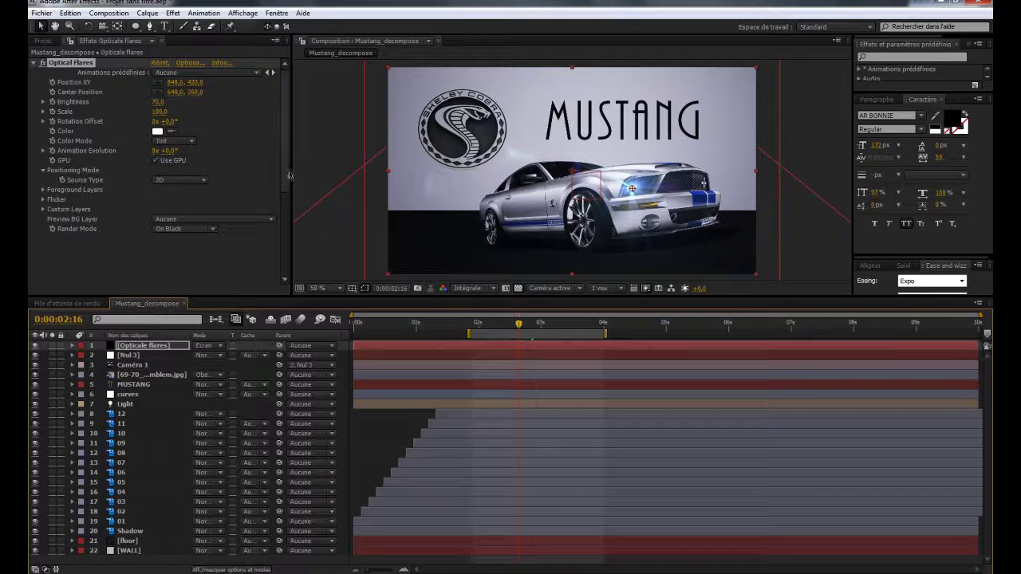
left_click(53, 102)
left_click_drag(154, 105, 160, 104)
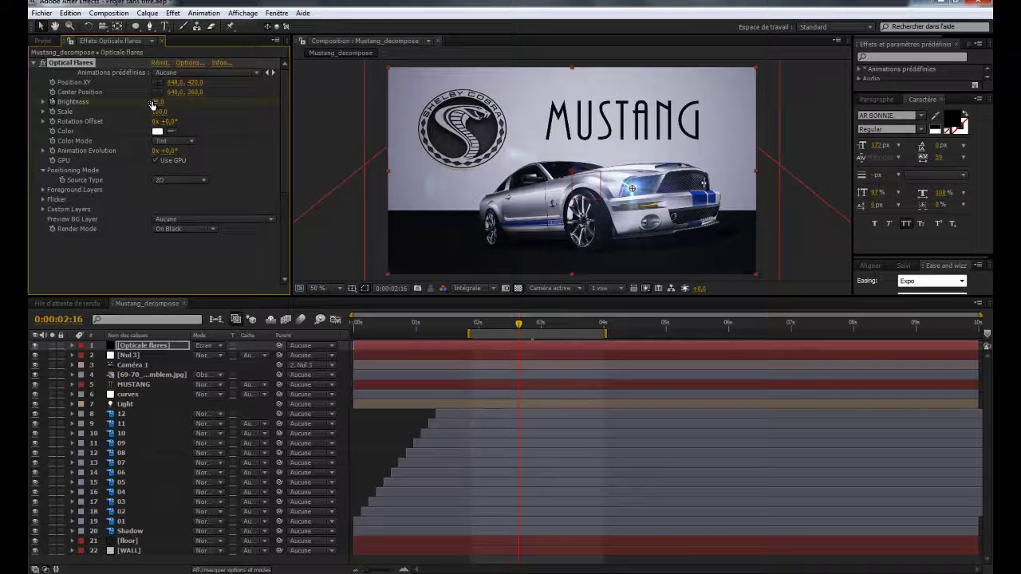
left_click(505, 327)
left_click(517, 326)
key("u")
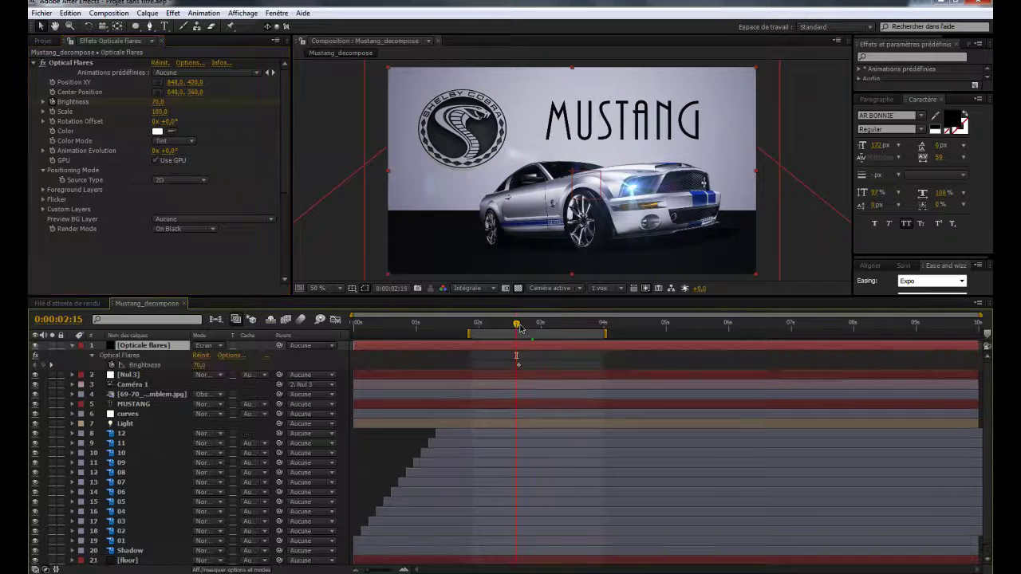
left_click(159, 102)
type("0")
key("Return")
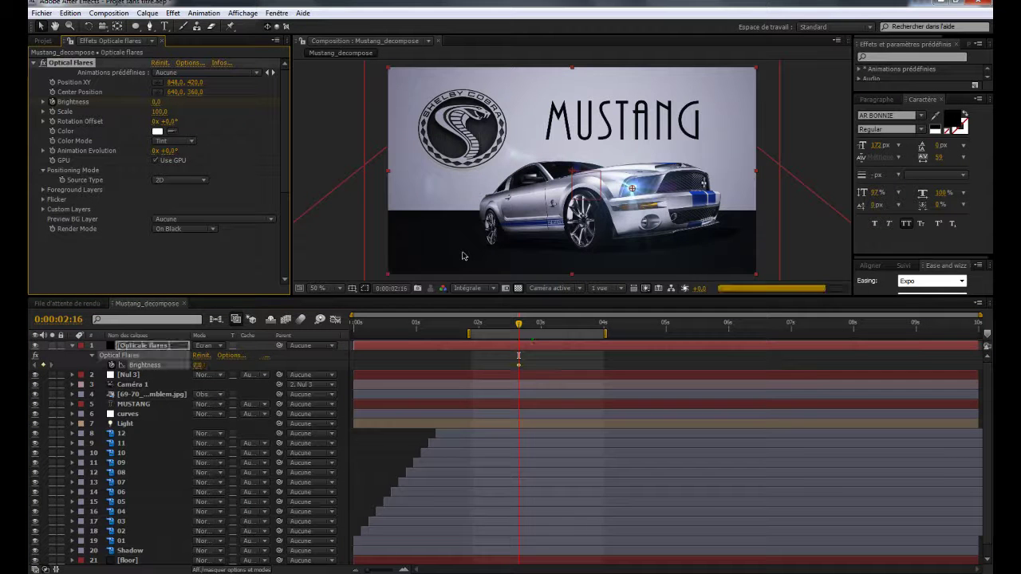
Keyframe the flare's Brightness at 70 at 0:00:02:18 and at 0 at 0:00:02:20.
key("Page_Down")
key("Page_Down")
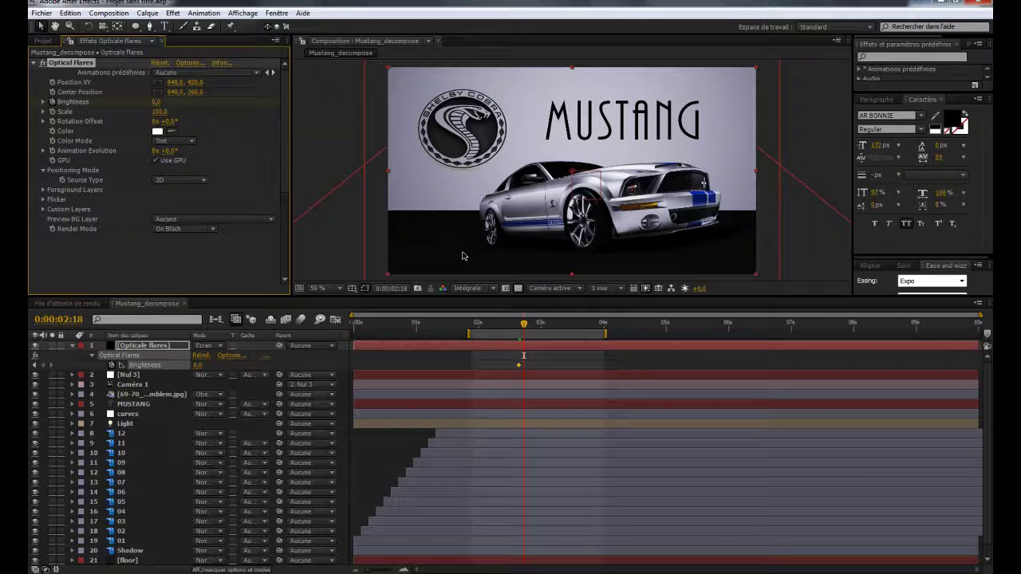
left_click(159, 103)
type("70")
key("Return")
key("Page_Down")
key("Page_Down")
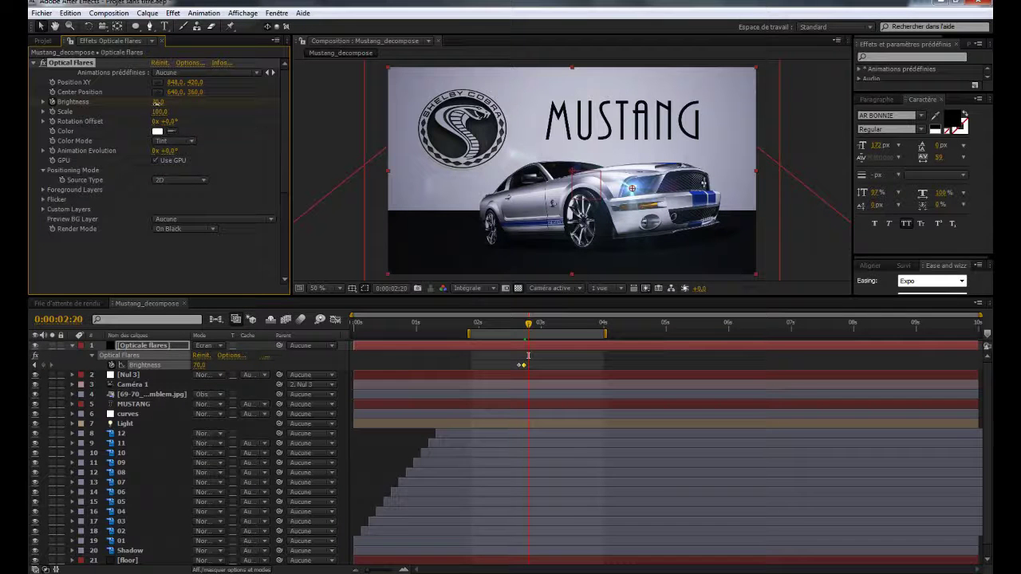
left_click(158, 104)
type("0")
key("Return")
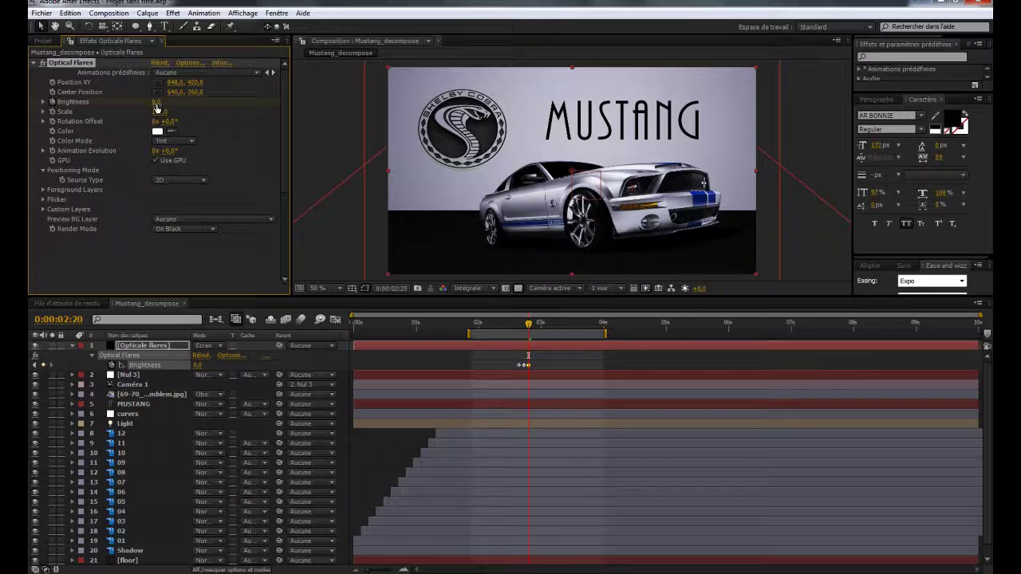
Set the flare's Brightness to 70 at 0:00:02:24 and preview the headlight flicker.
key("Page_Down")
key("Page_Down")
key("Page_Down")
key("Page_Down")
left_click(157, 102)
type("70")
key("Return")
key("KP_0")
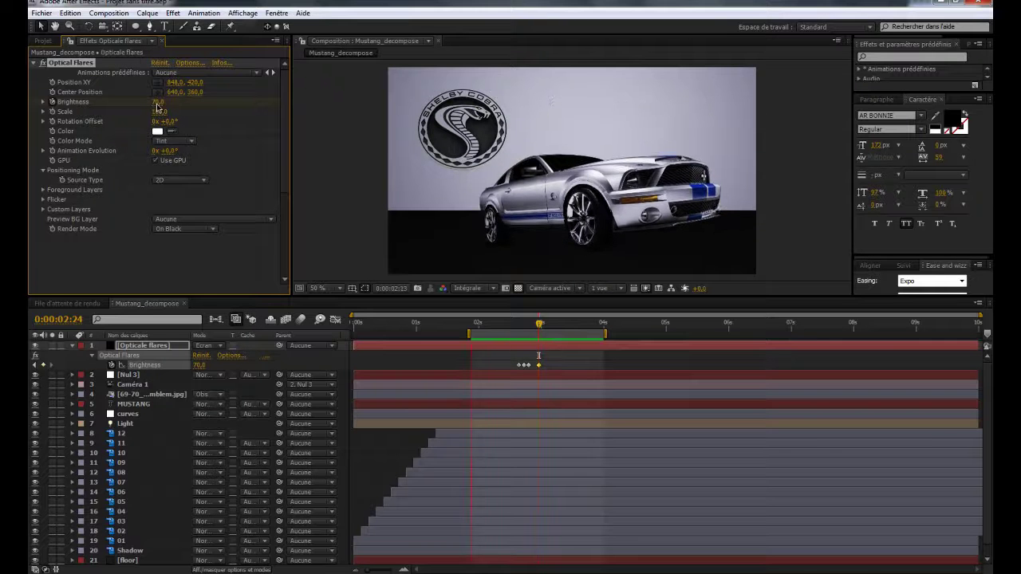
left_click(147, 104)
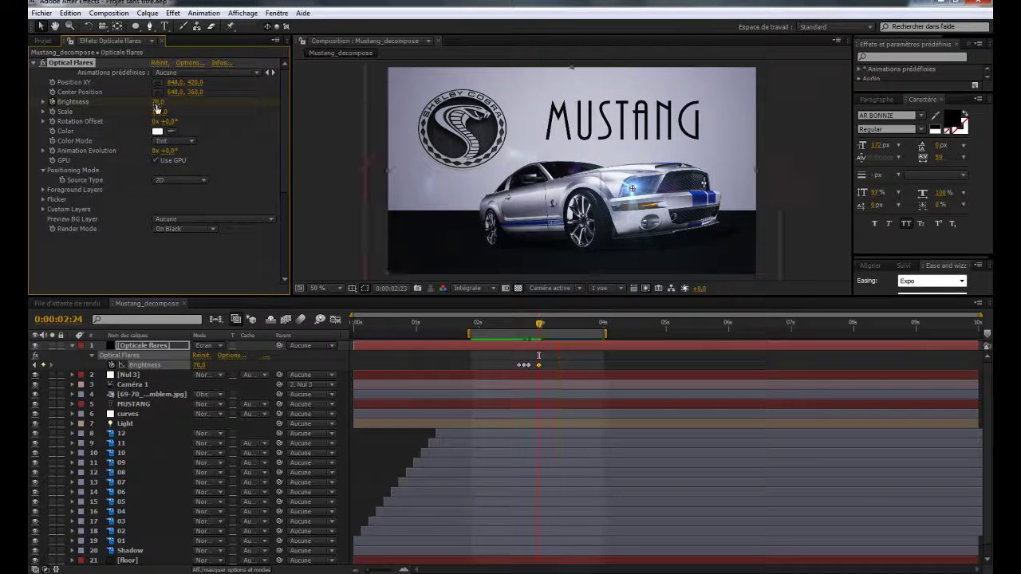
Duplicate the Opticale flares layer and position the copy's flare on the car's far headlight at 1112, 404.
left_click(163, 347)
key("ctrl+d")
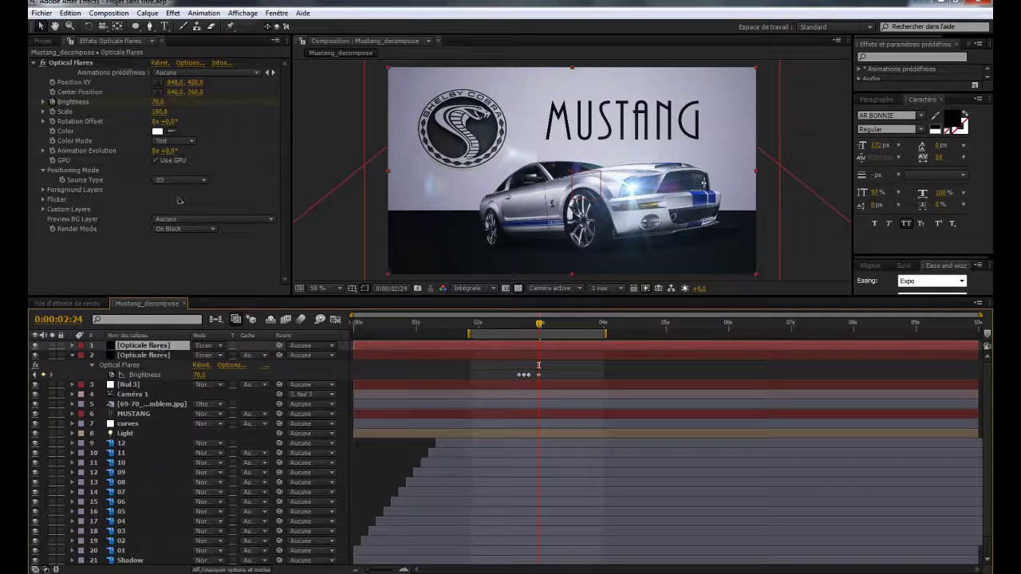
left_click(158, 83)
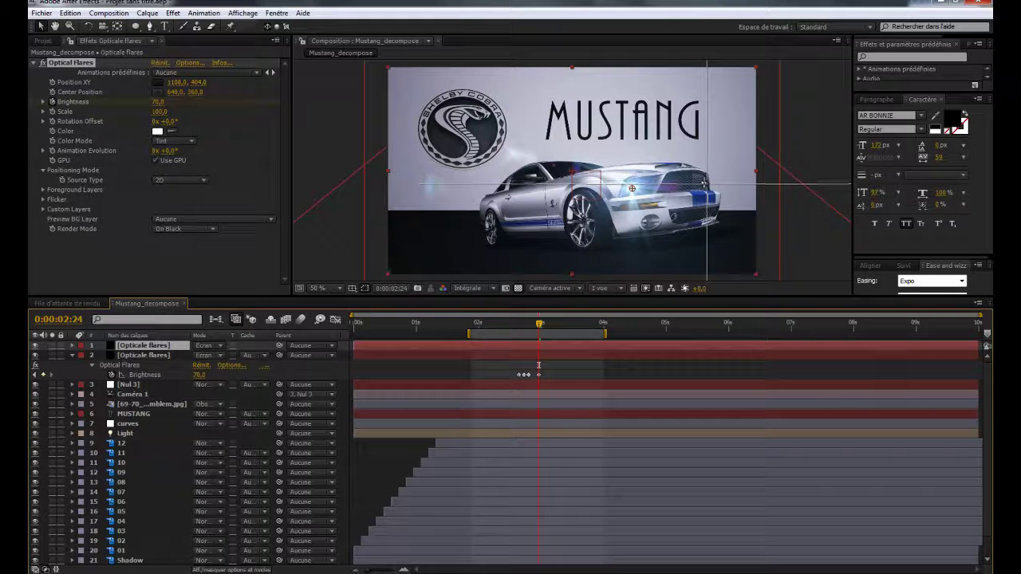
left_click(708, 185)
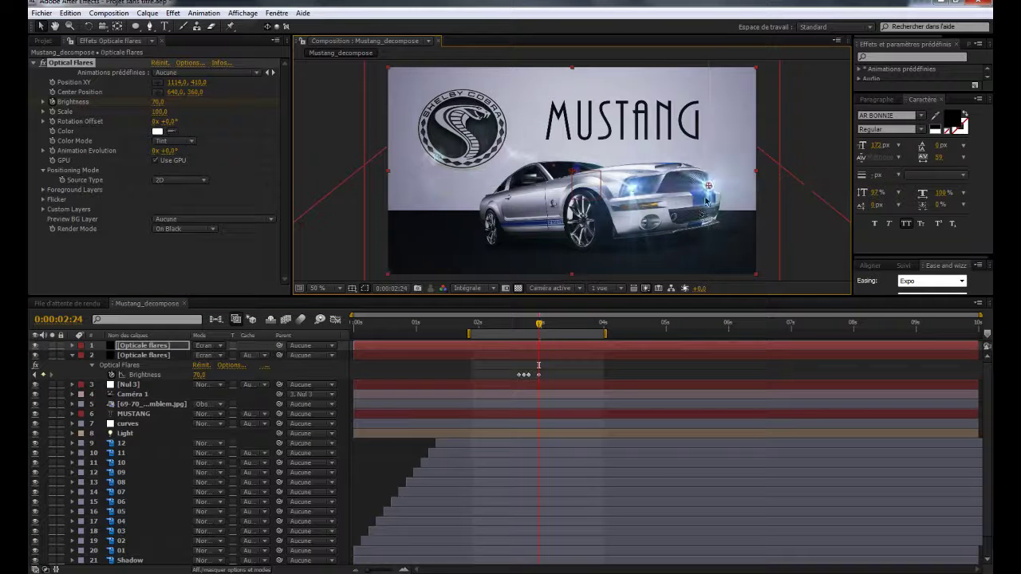
left_click_drag(708, 188, 707, 185)
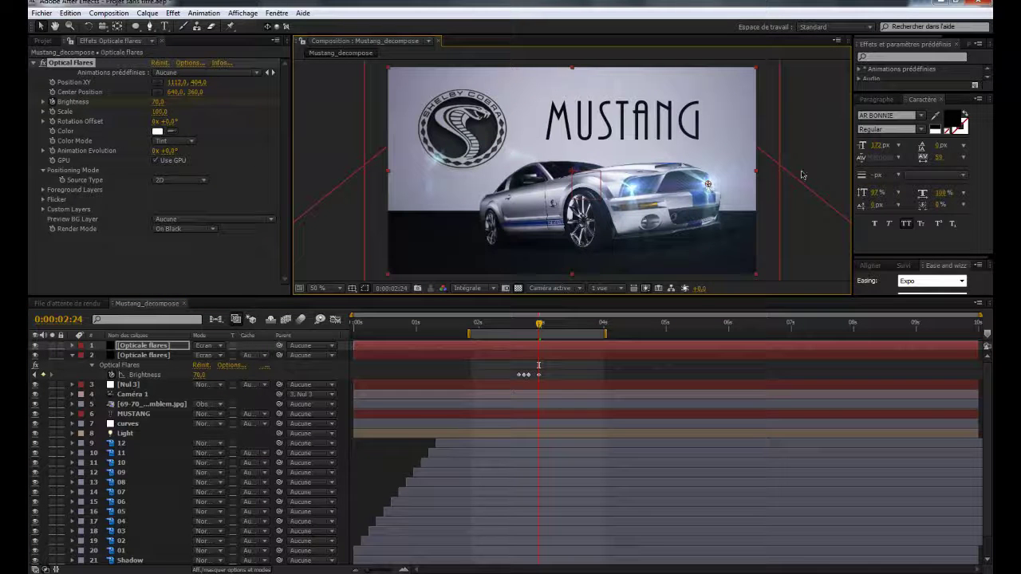
Move the duplicated Opticale flares layer down the stack, between layer 01 and the Shadow layer.
key("F2")
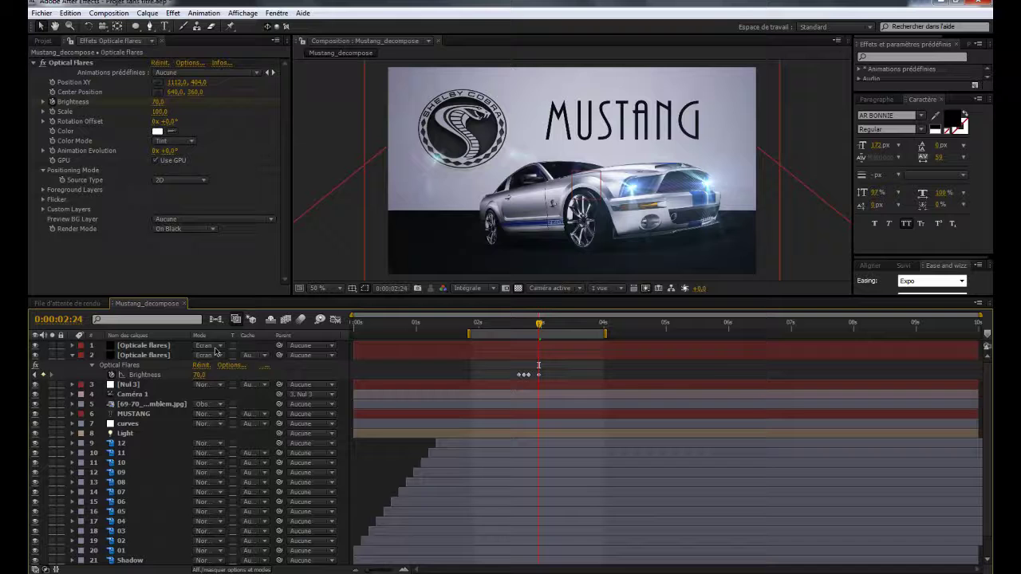
left_click(145, 347)
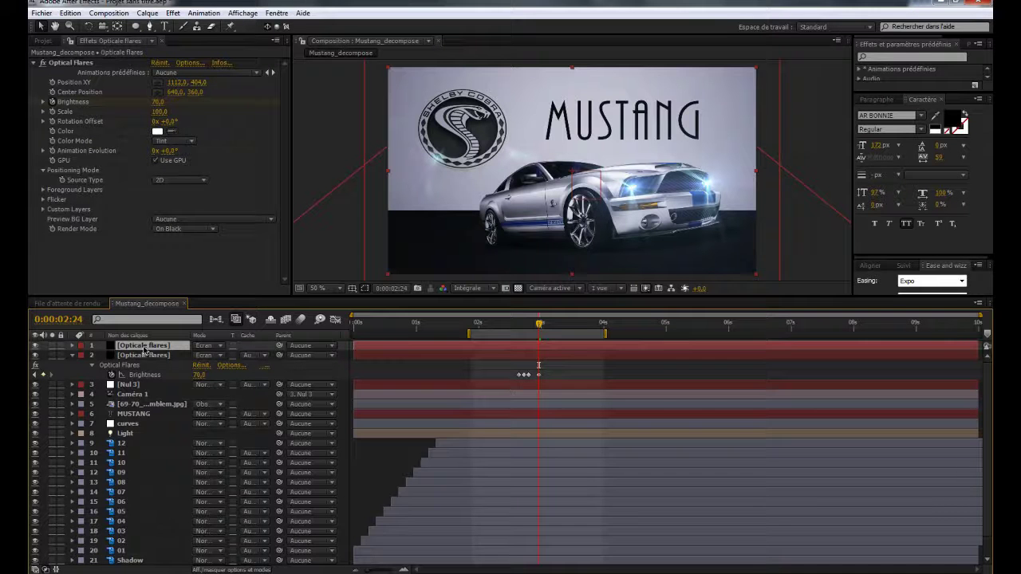
left_click_drag(147, 559, 148, 543)
Extend the work area back to the composition's start and preview the whole animation with both headlight flares.
left_click_drag(474, 336, 288, 337)
key("KP_0")
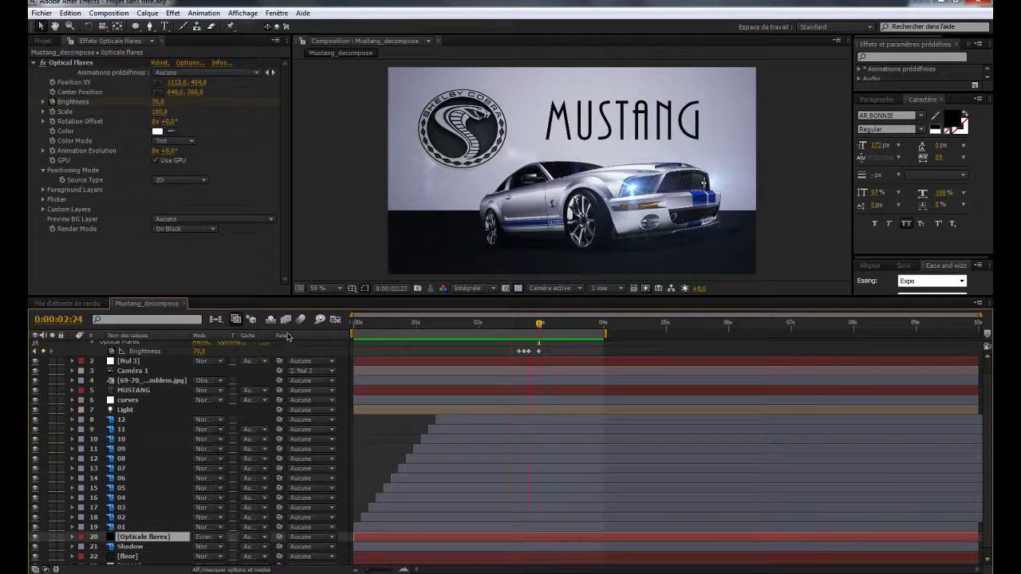
key("space")
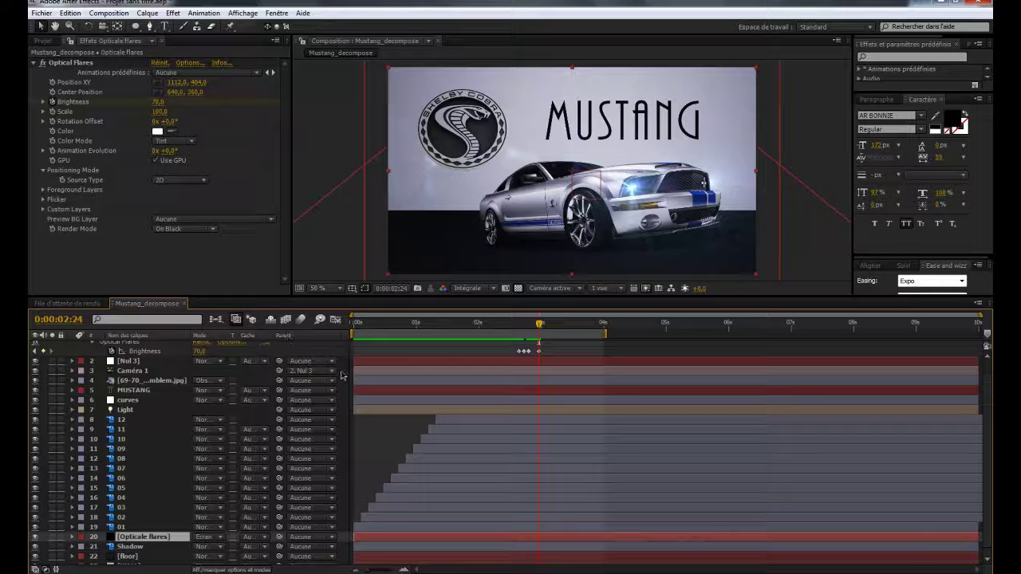